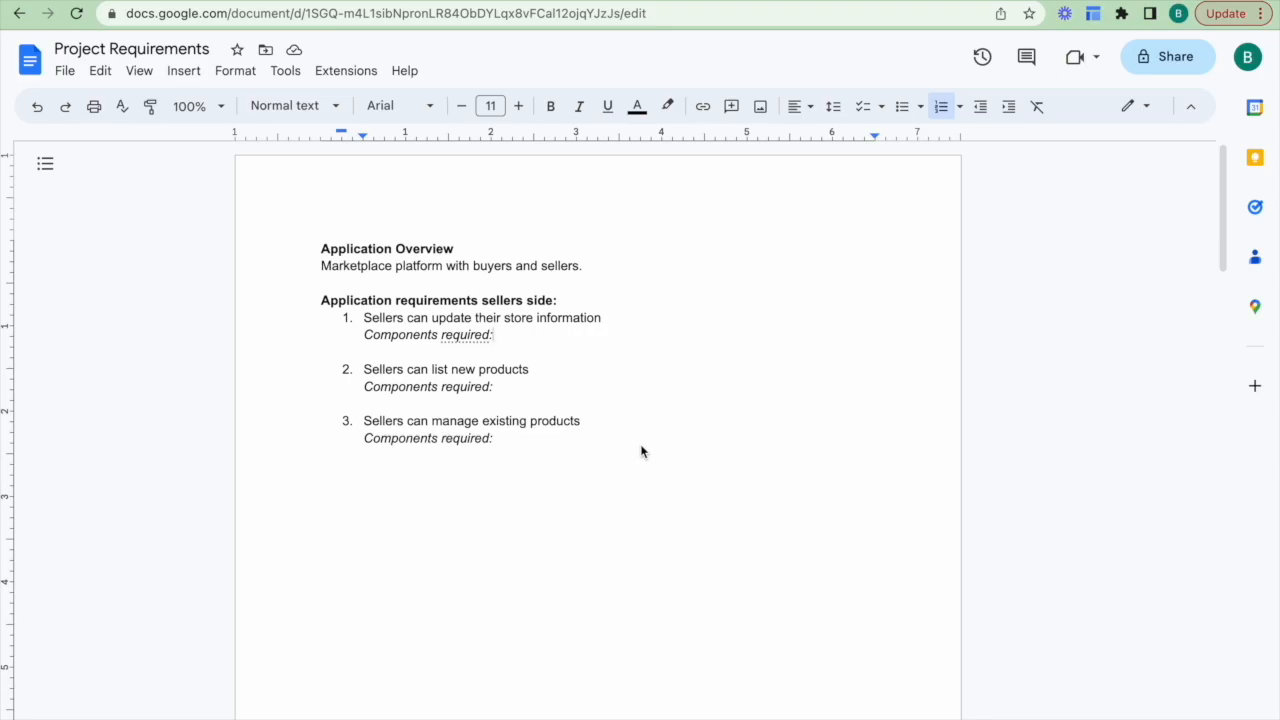
Fill in the components required for the first seller requirement as "input box for about us information. [Form]".
{"action": "type", "text": "input box for about"}
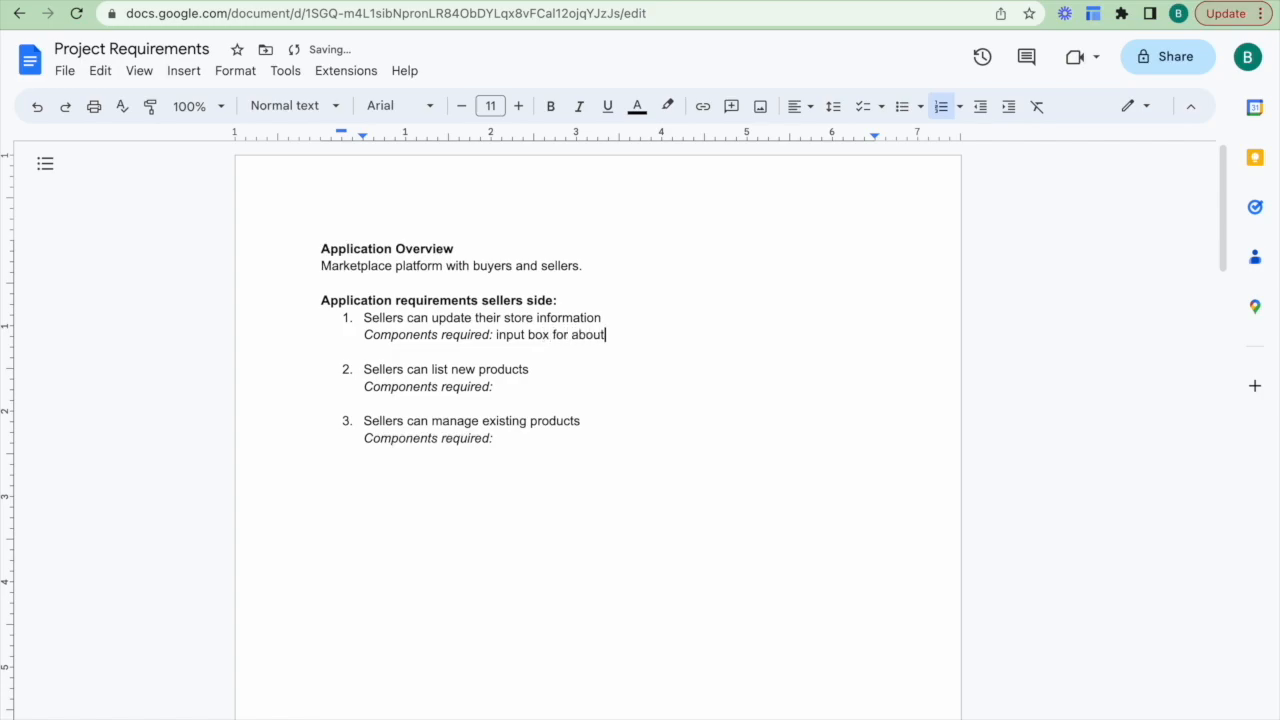
{"action": "type", "text": " us information"}
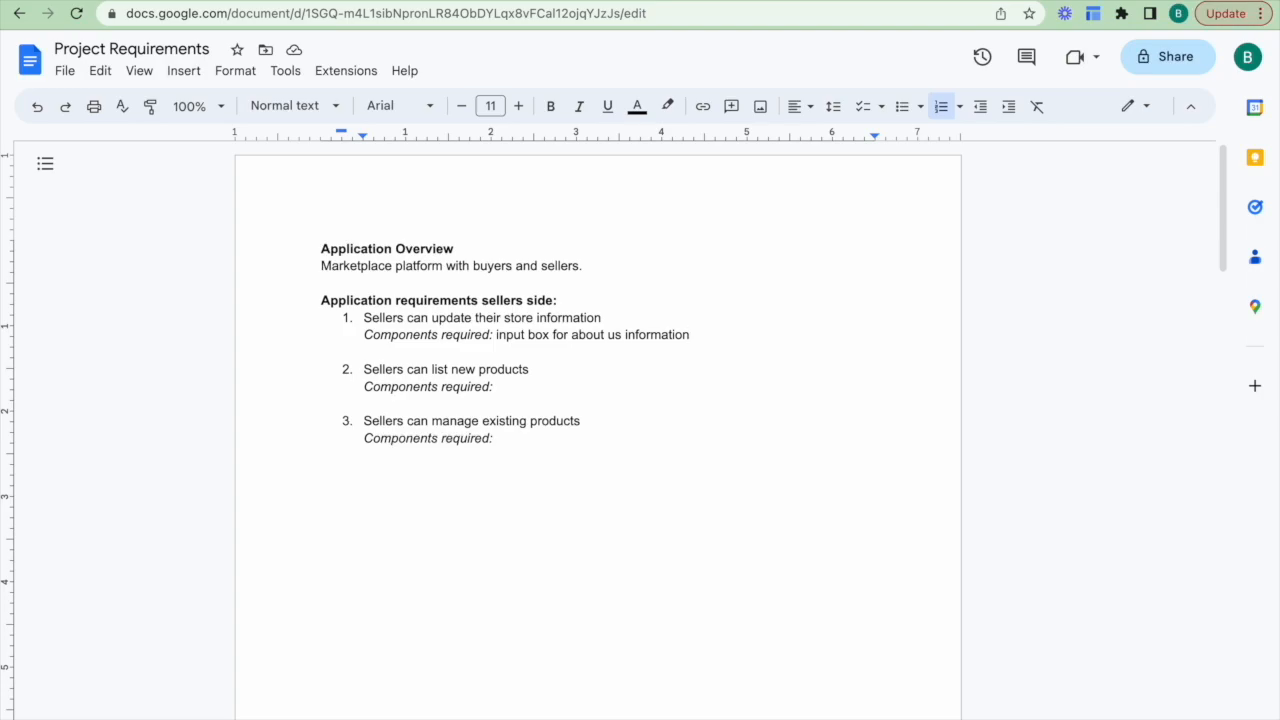
{"action": "type", "text": ". Form]"}
{"action": "key", "text": "Left"}
{"action": "key", "text": "Left"}
{"action": "key", "text": "Left"}
{"action": "key", "text": "Left"}
{"action": "key", "text": "Left"}
{"action": "type", "text": "["}
List Product Title, Description, Price, Size/variant and Multiple photos on separate lines under the second requirement's components.
{"action": "left_click", "coordinate": [667, 396]}
{"action": "key", "text": "Return"}
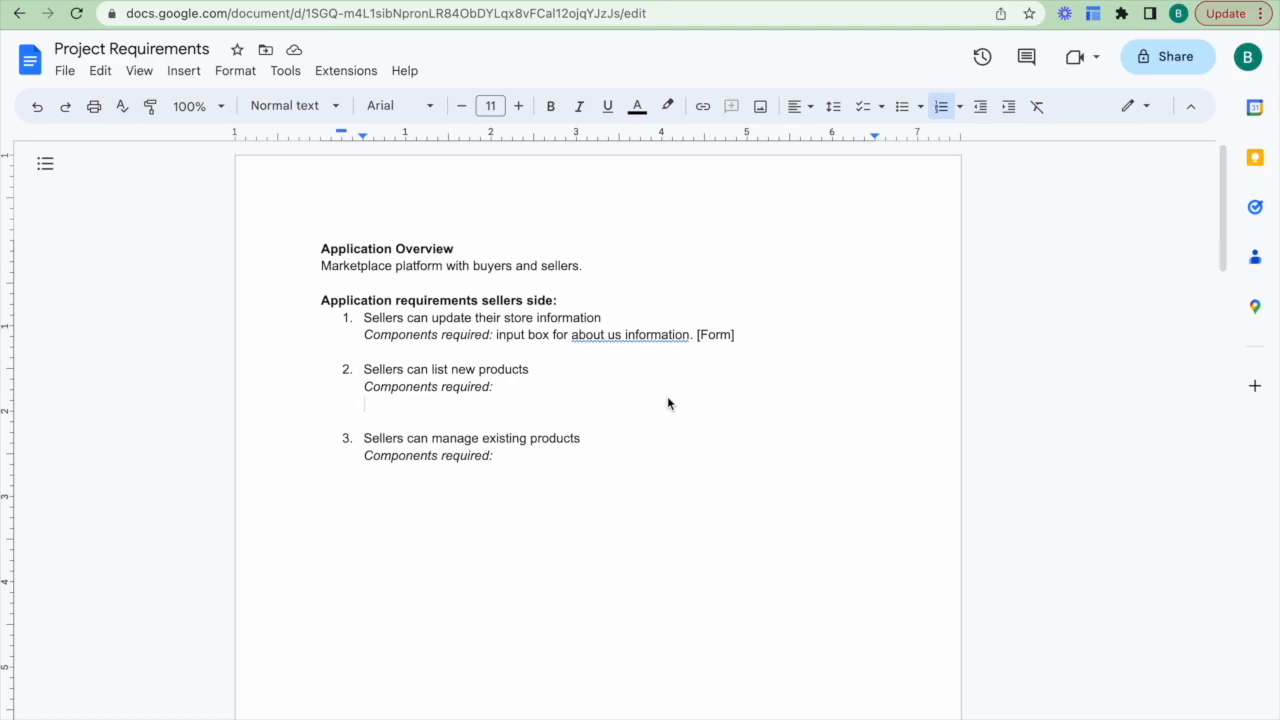
{"action": "type", "text": "Product Title"}
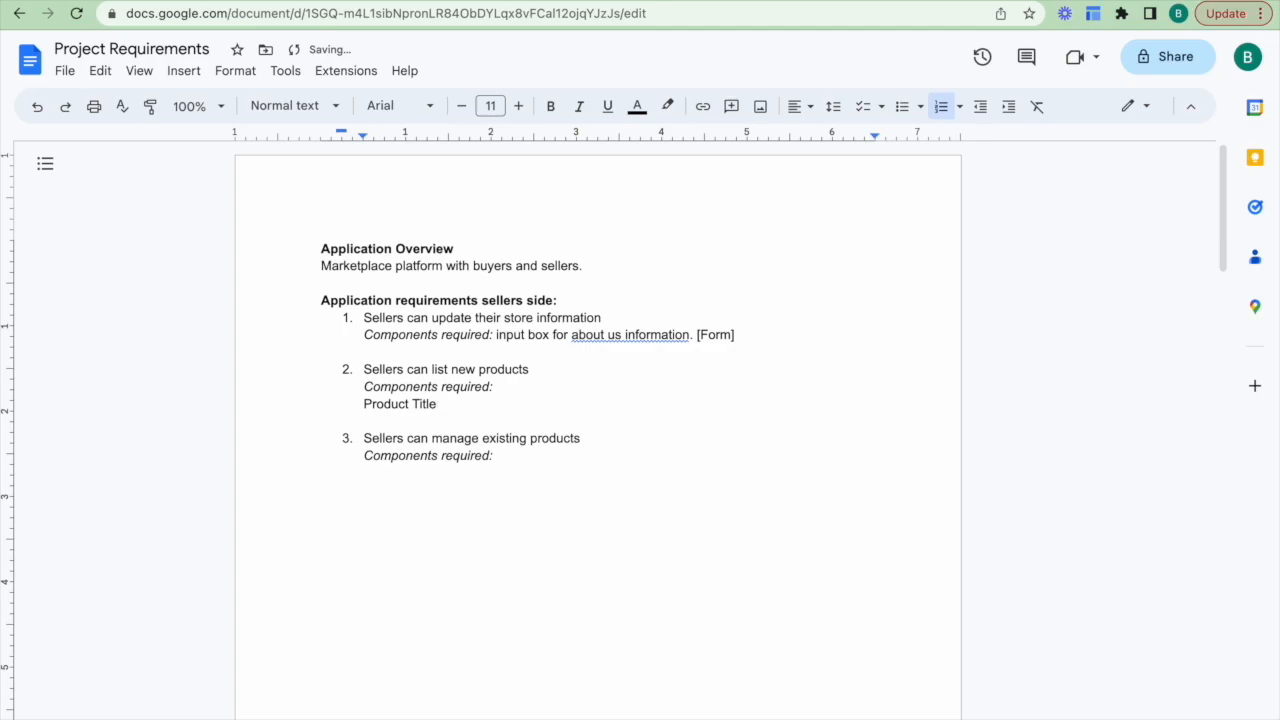
{"action": "key", "text": "Return"}
{"action": "type", "text": "Description"}
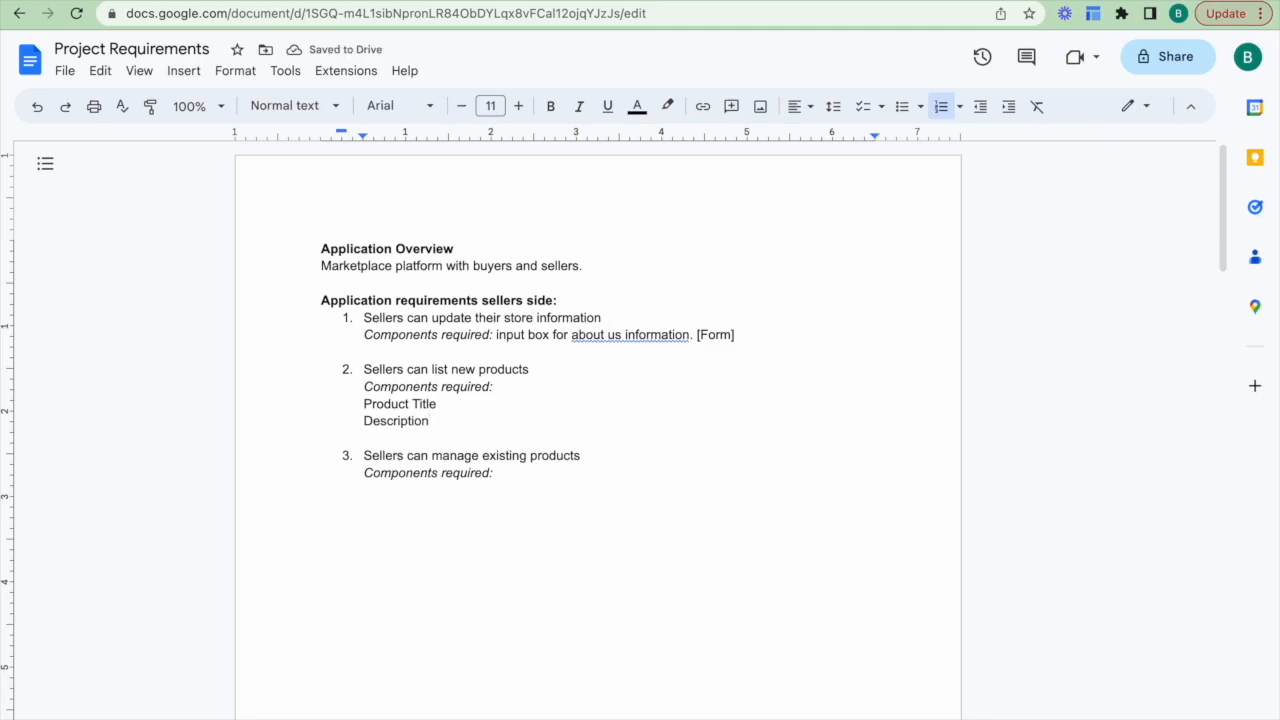
{"action": "key", "text": "Return"}
{"action": "type", "text": "Price"}
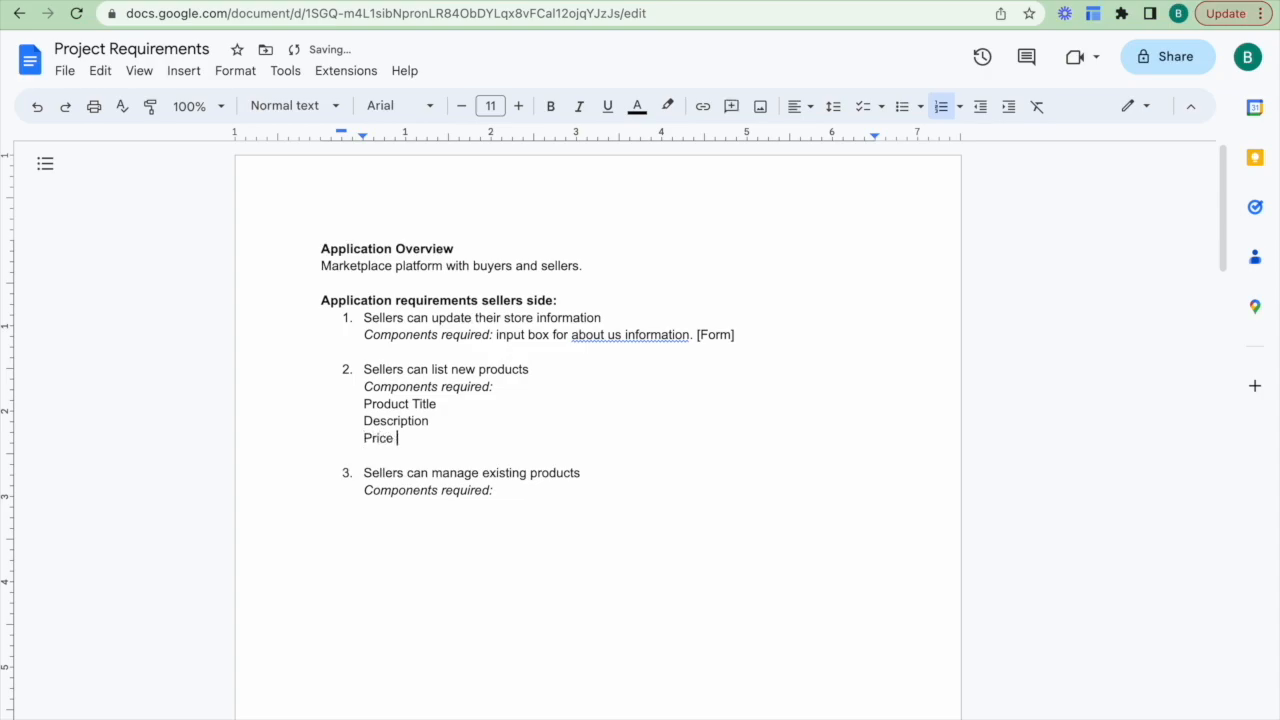
{"action": "key", "text": "Return"}
{"action": "type", "text": "Size/variant"}
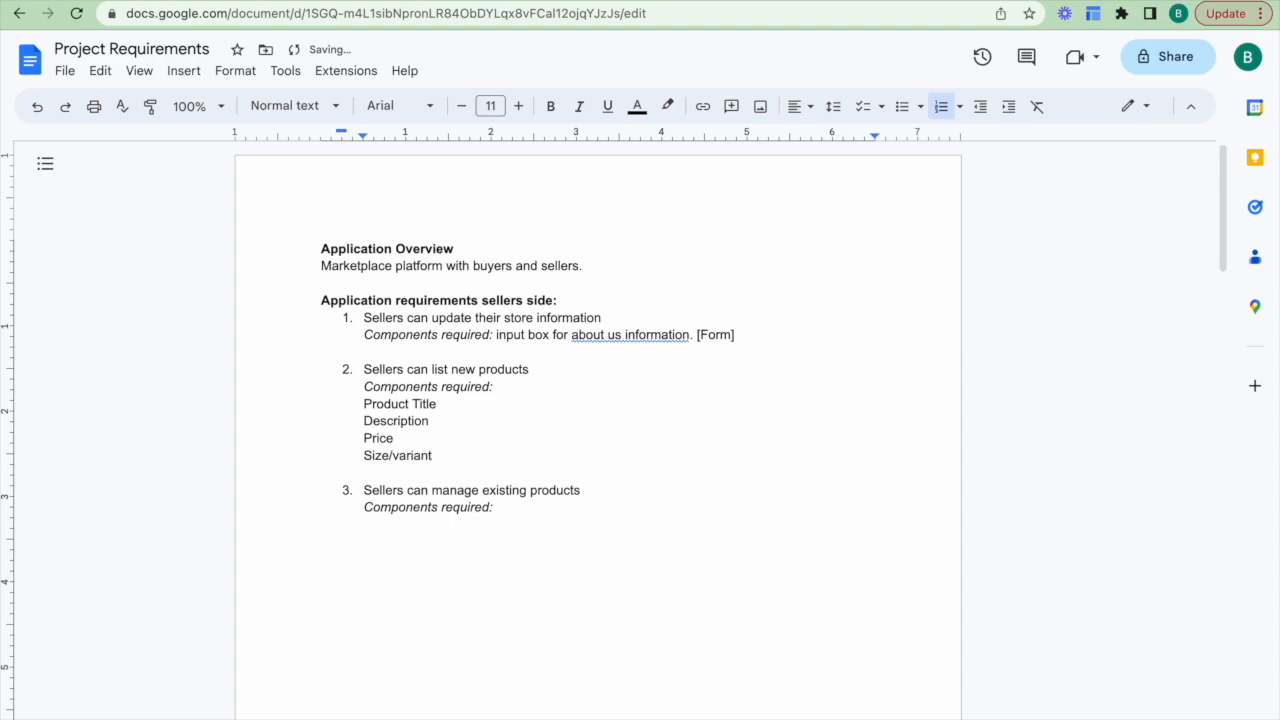
{"action": "key", "text": "Return"}
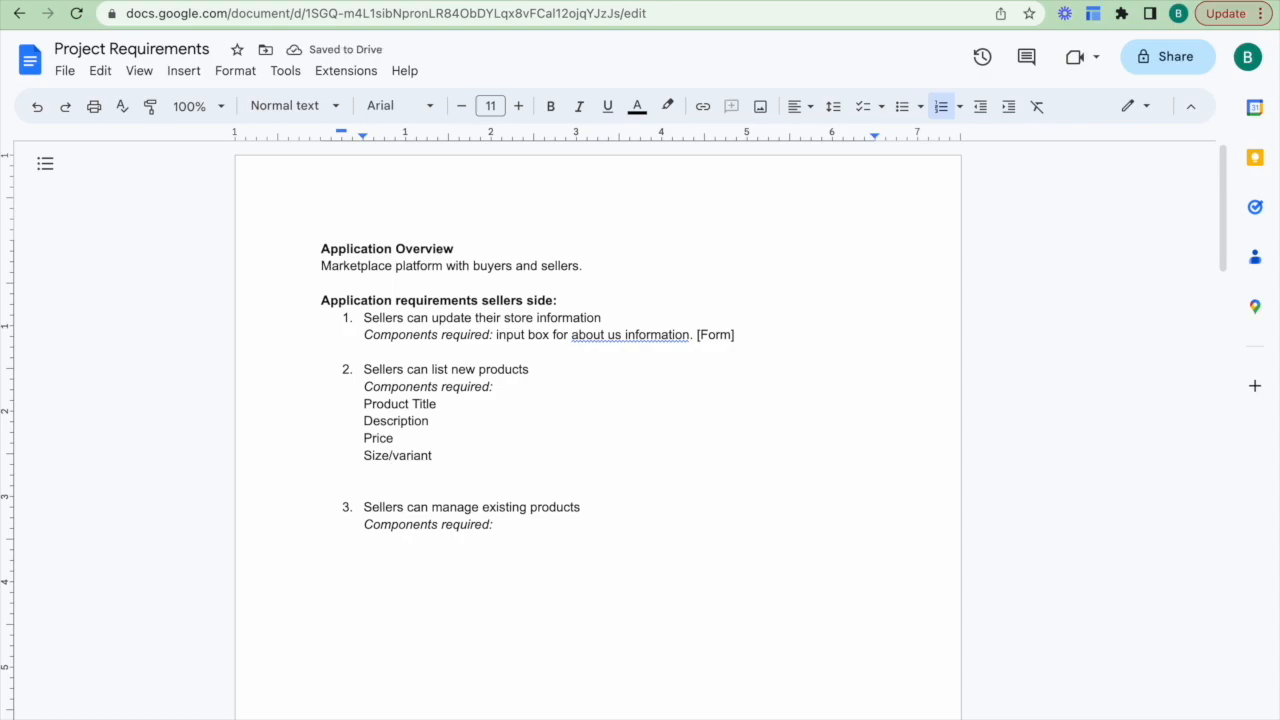
{"action": "type", "text": "Mult"}
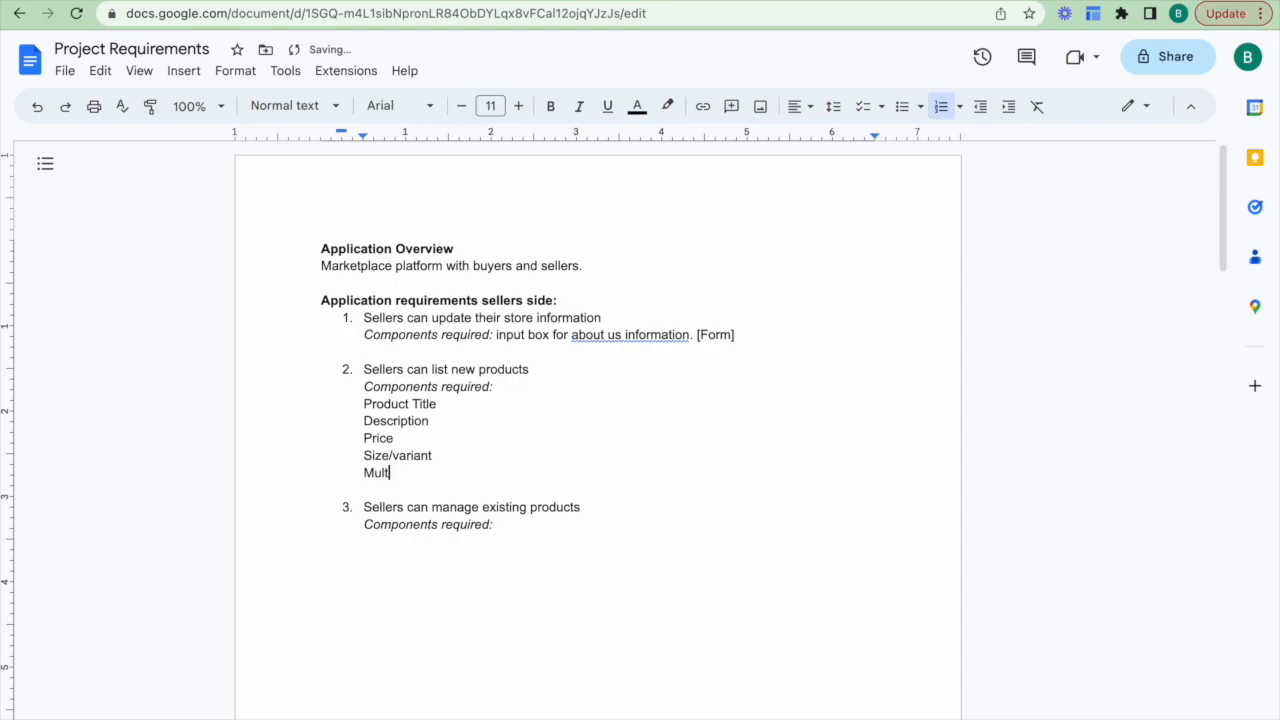
{"action": "type", "text": "iple photos"}
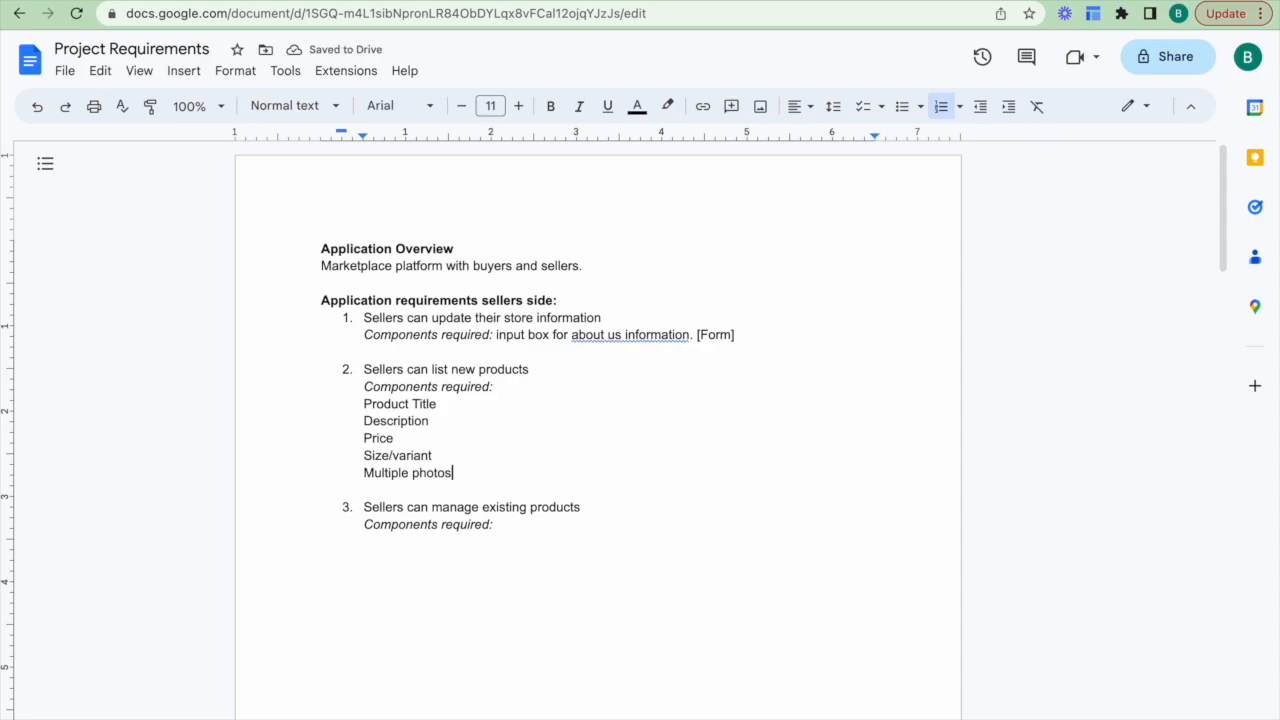
Below the product fields, leave a blank line and add "Input box x 5" and "[Form]" on separate lines.
{"action": "key", "text": "Return"}
{"action": "key", "text": "Return"}
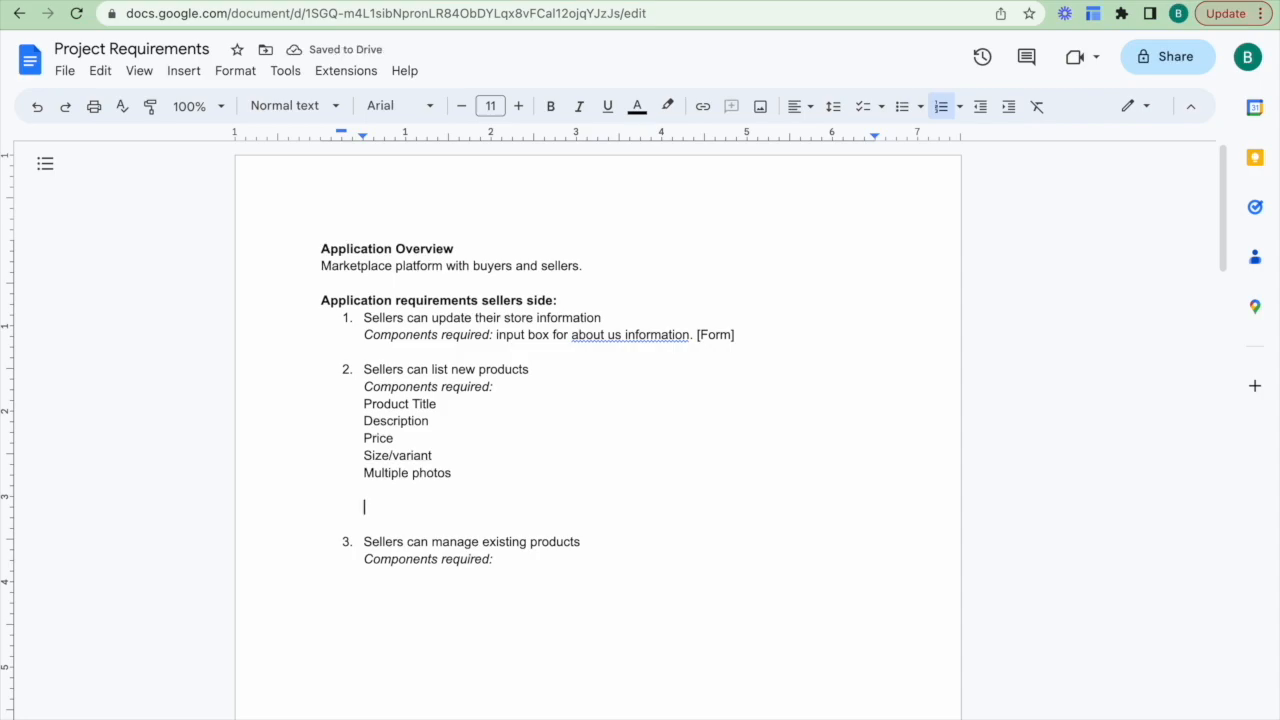
{"action": "type", "text": "Input box "}
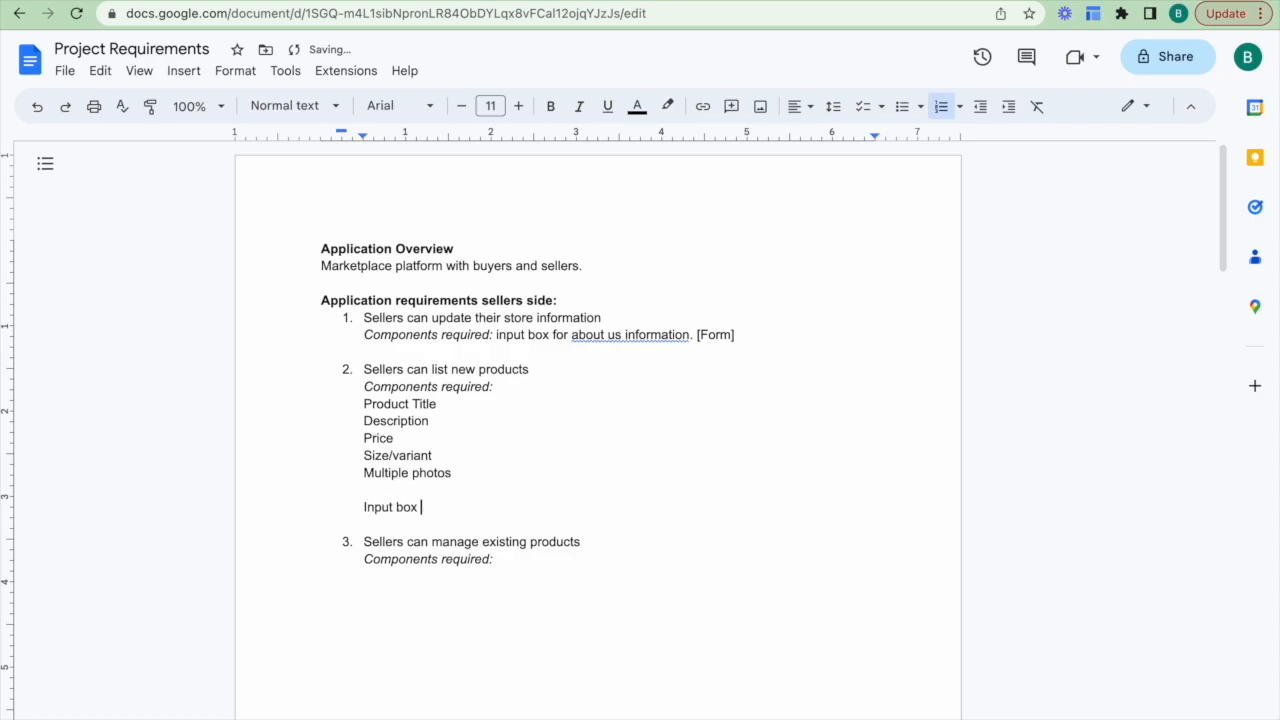
{"action": "type", "text": "x 5"}
{"action": "key", "text": "Return"}
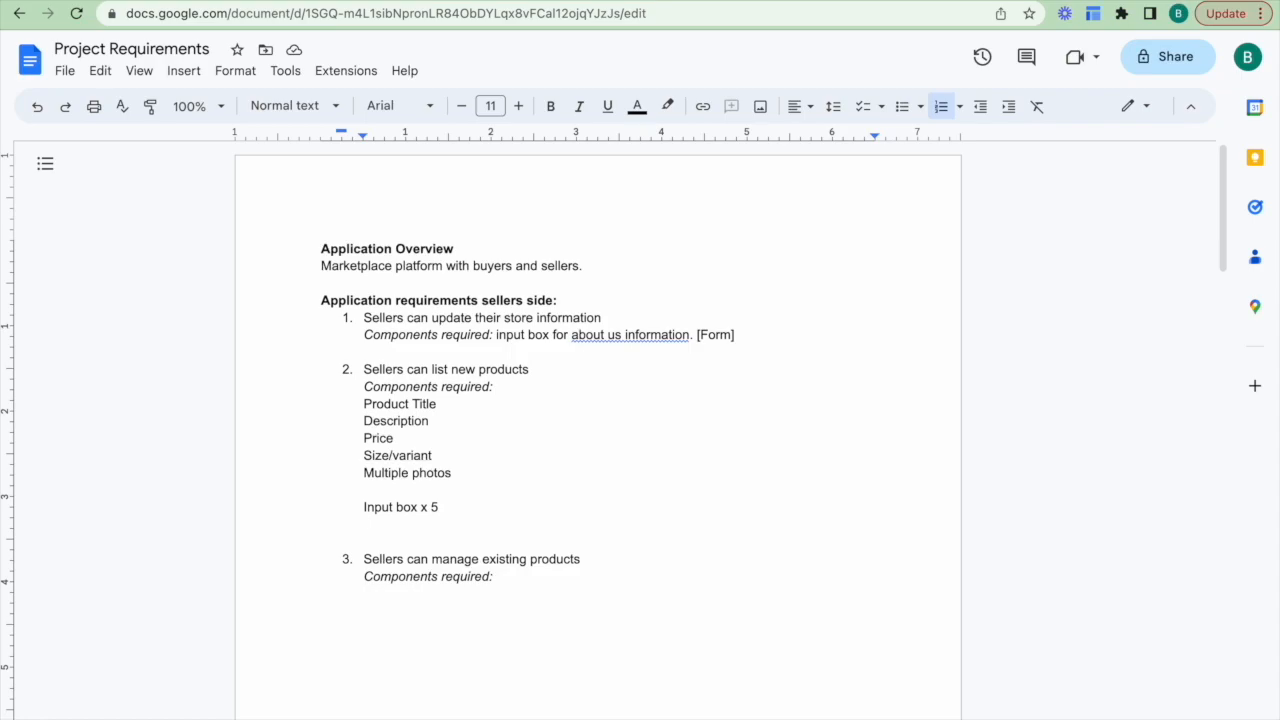
{"action": "type", "text": "[Form]"}
Under the third requirement's components, write "Table/Repeating group has a list of existing products.".
{"action": "type", "text": "Tab"}
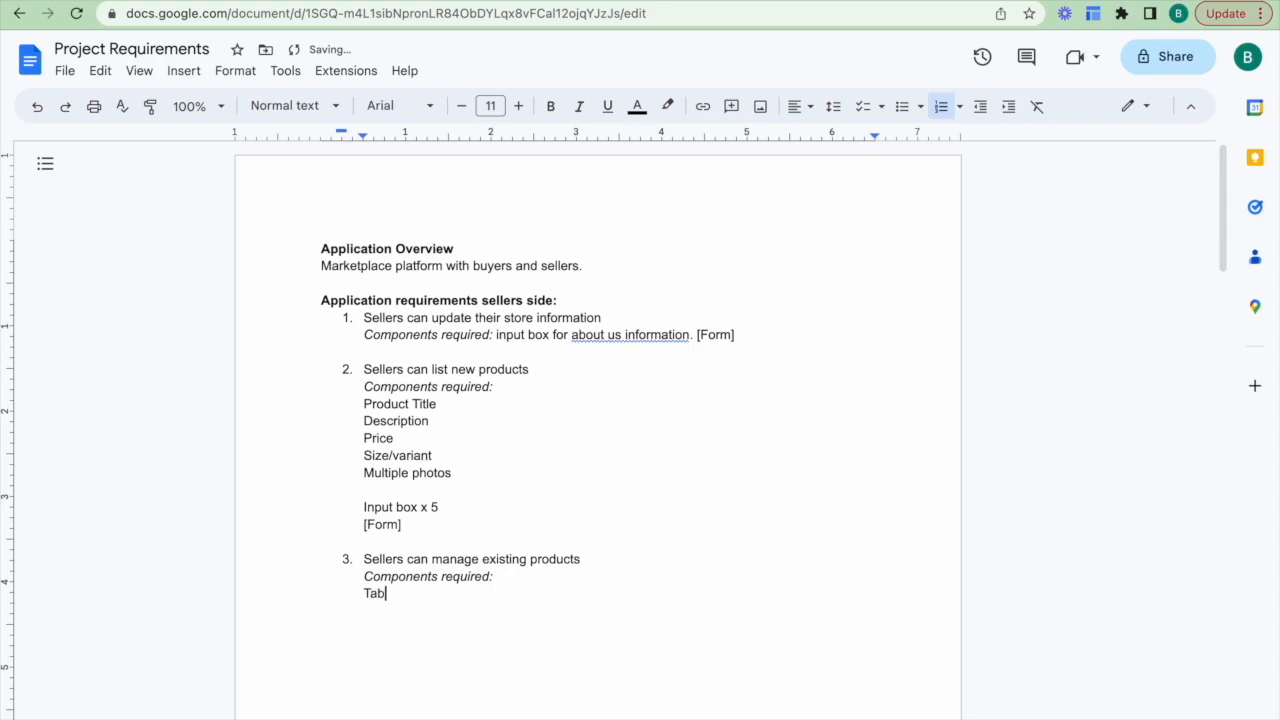
{"action": "type", "text": "le/Repeating gro"}
{"action": "type", "text": "up"}
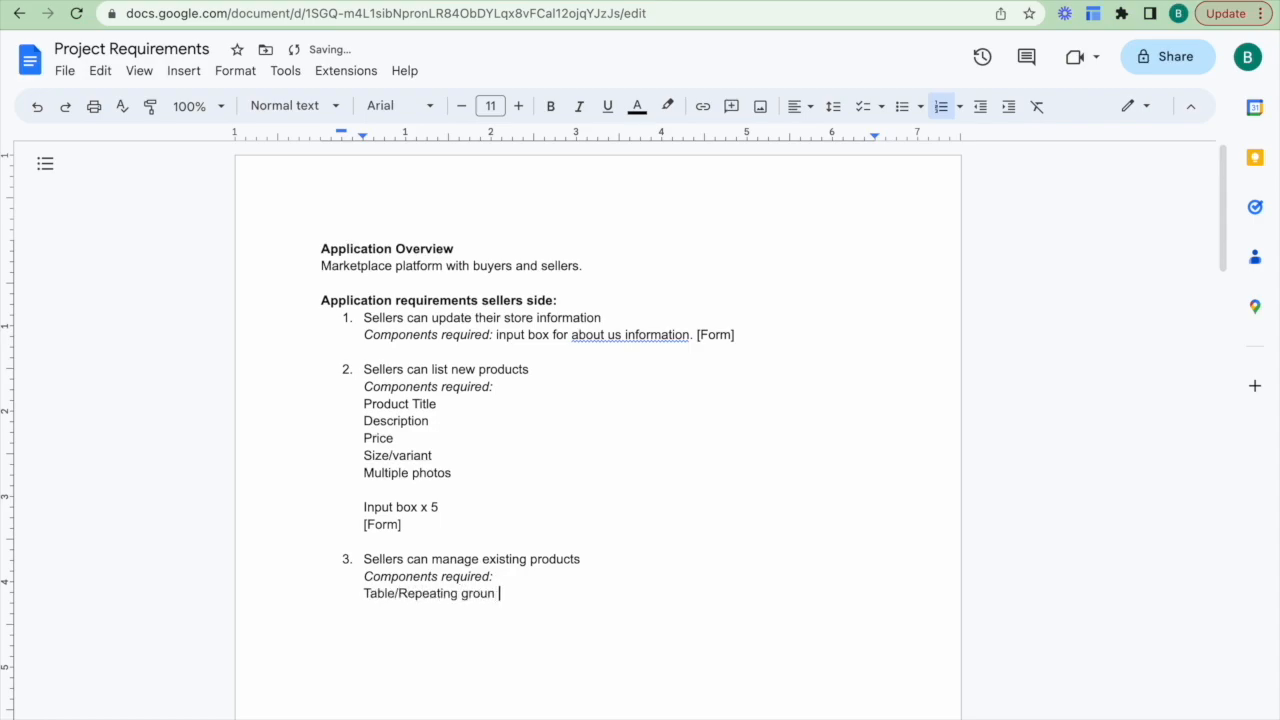
{"action": "key", "text": "BackSpace"}
{"action": "key", "text": "BackSpace"}
{"action": "type", "text": "p has a list of existing products."}
{"action": "key", "text": "Return"}
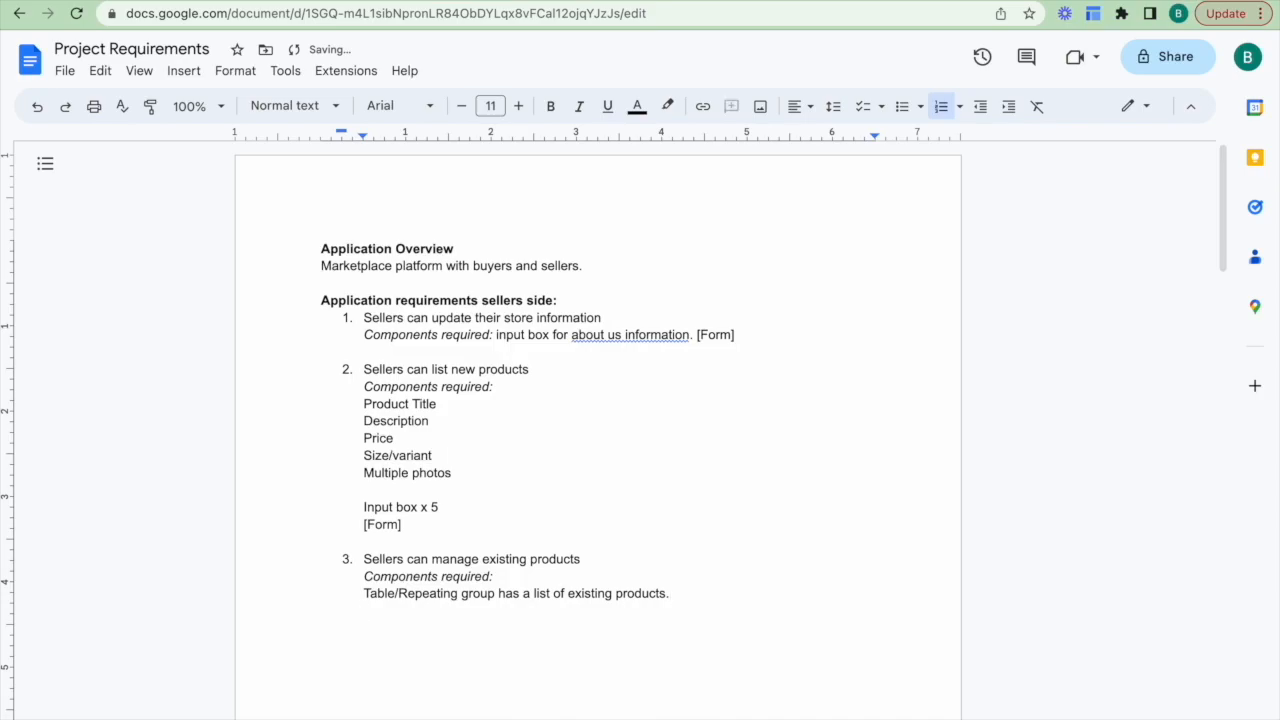
Add the lines "Edit individual products." and "Use [Form] in step 2." to the third requirement's components.
{"action": "type", "text": "Edit individual products."}
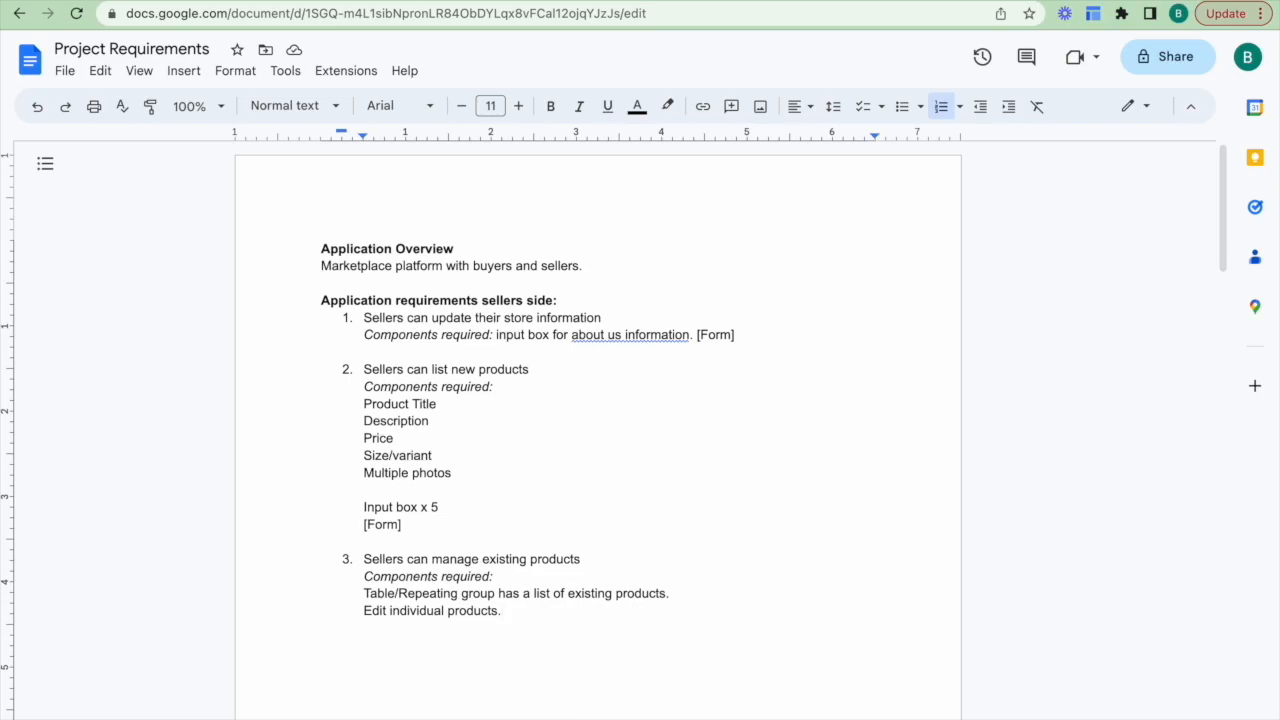
{"action": "key", "text": "Return"}
{"action": "type", "text": "Use [Form"}
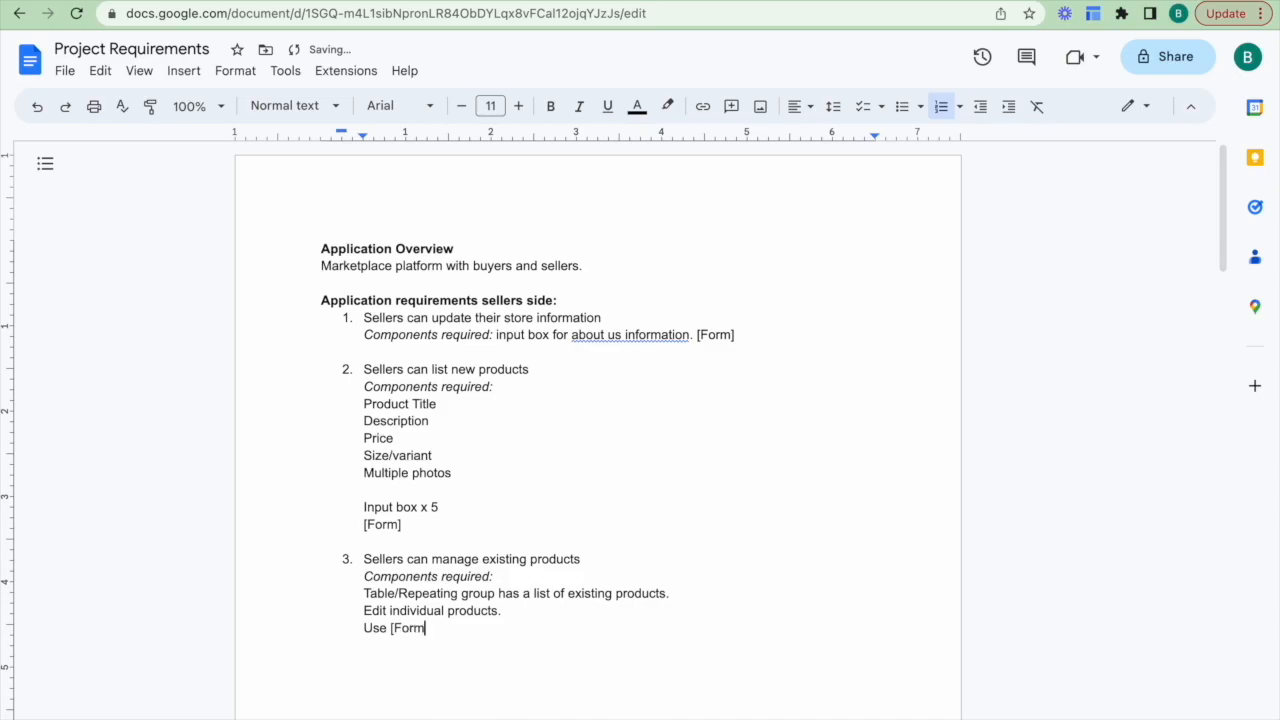
{"action": "type", "text": "] in step 2."}
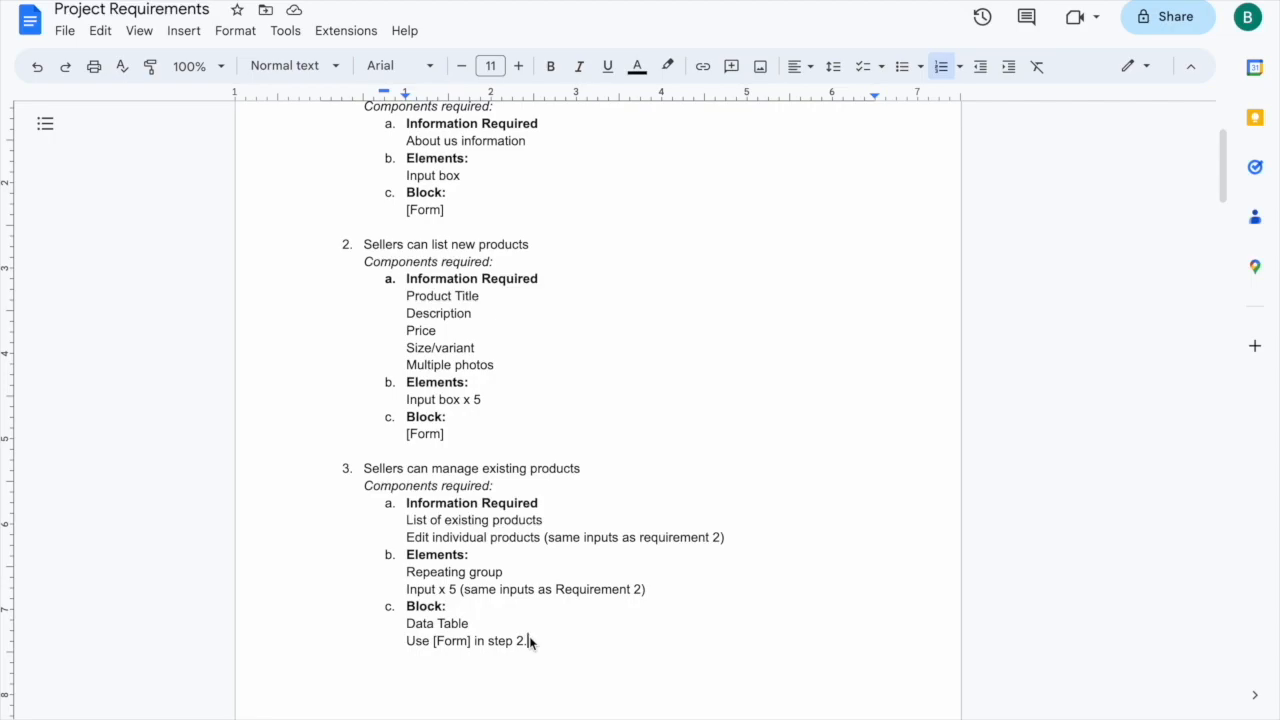
End the numbered list after the third requirement and add an unnumbered line reading "Seller Portal" below a blank line.
{"action": "key", "text": "Return"}
{"action": "key", "text": "shift+Tab"}
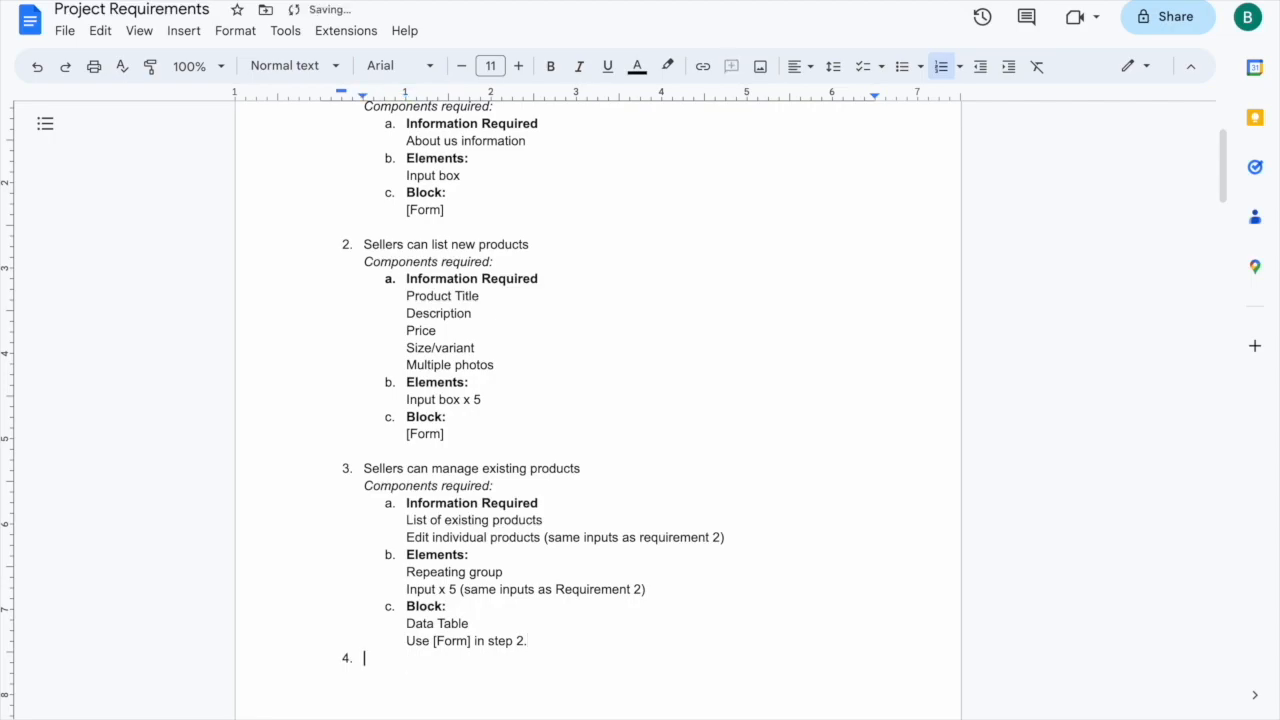
{"action": "key", "text": "Return"}
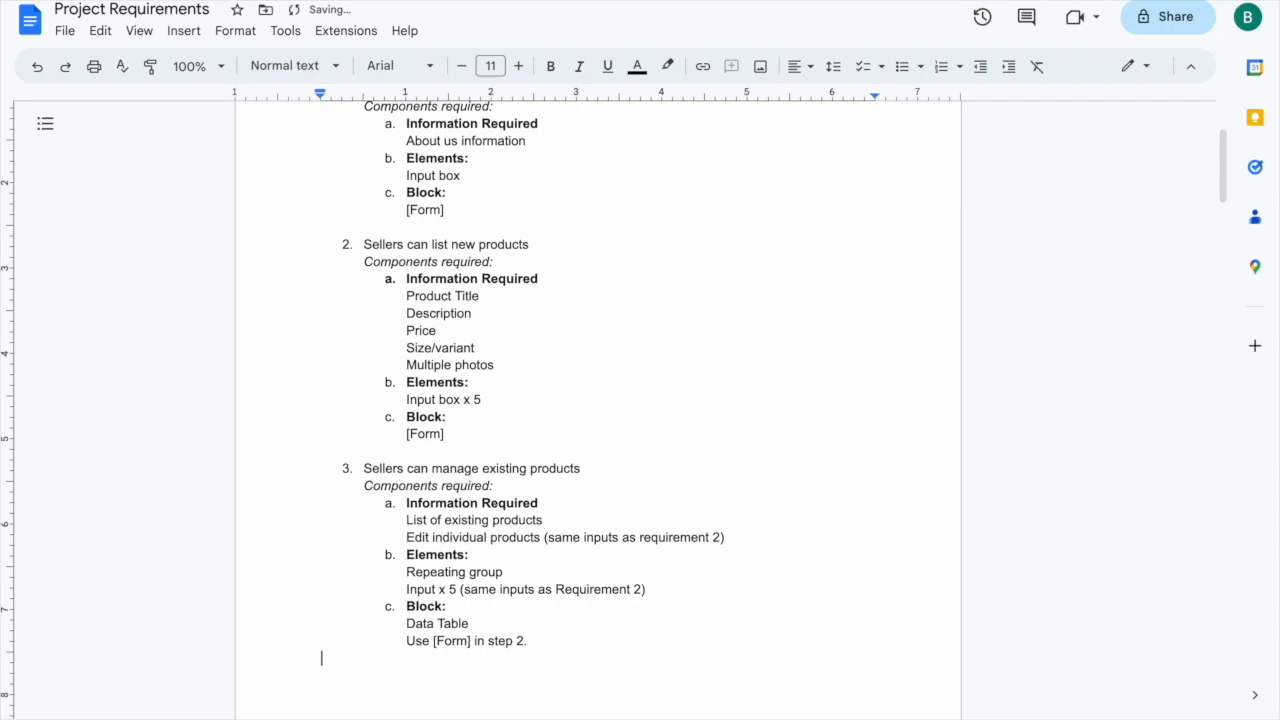
{"action": "key", "text": "Return"}
{"action": "type", "text": "Seller Portal"}
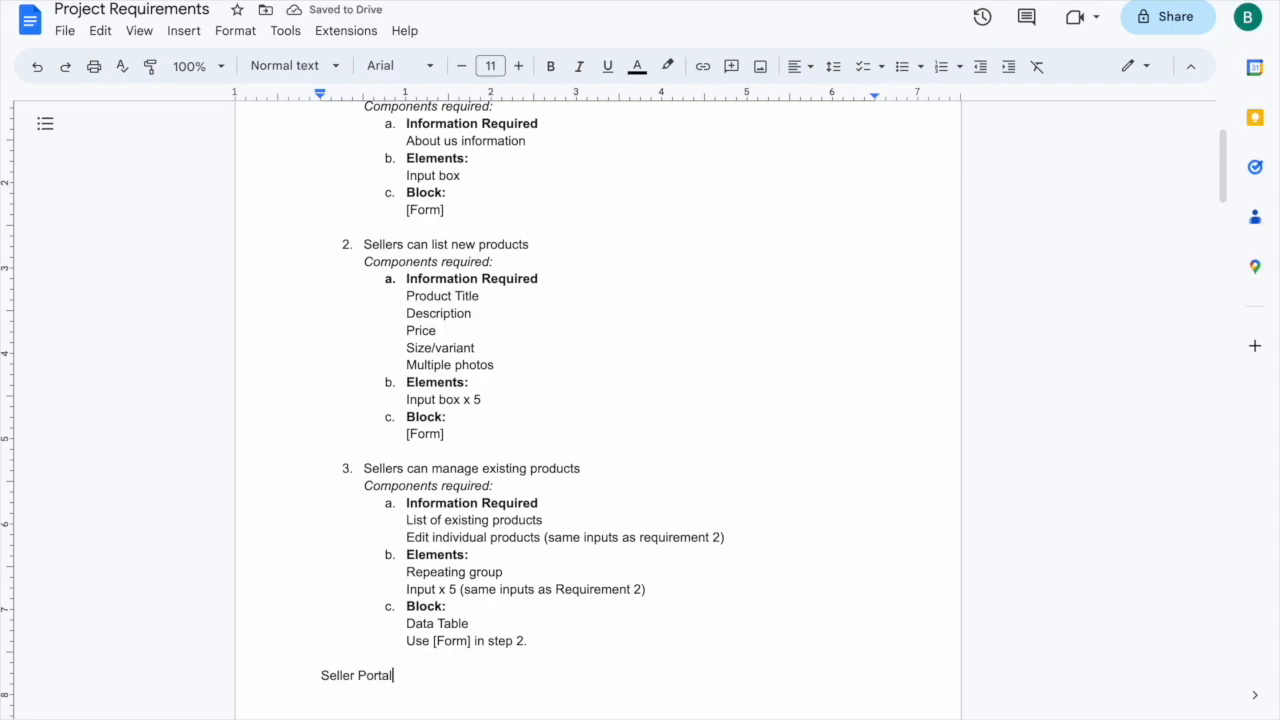
Prefix the Seller Portal line with the label "Page:" and make that label bold.
{"action": "scroll", "coordinate": [600, 400], "scroll_direction": "up", "scroll_amount": 2}
{"action": "scroll", "coordinate": [600, 400], "scroll_direction": "down", "scroll_amount": 1}
{"action": "scroll", "coordinate": [614, 370], "scroll_direction": "up", "scroll_amount": 1}
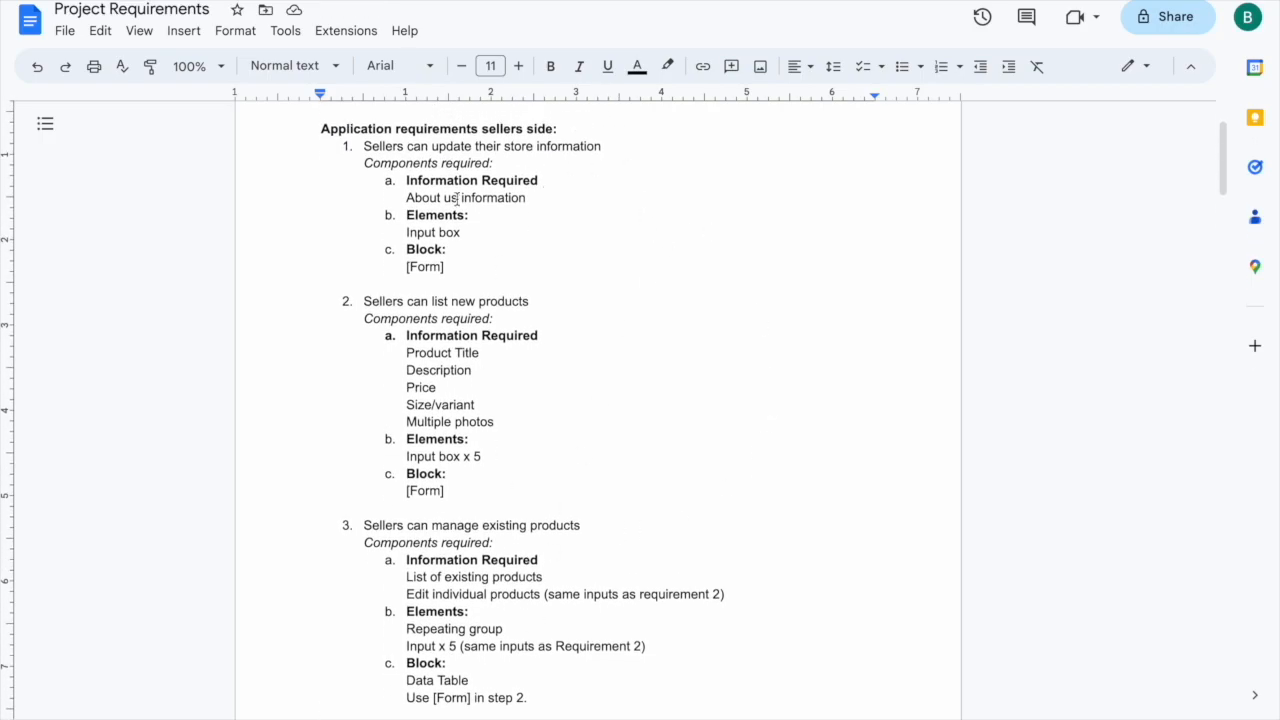
{"action": "scroll", "coordinate": [675, 494], "scroll_direction": "down", "scroll_amount": 1}
{"action": "scroll", "coordinate": [675, 494], "scroll_direction": "down", "scroll_amount": 2}
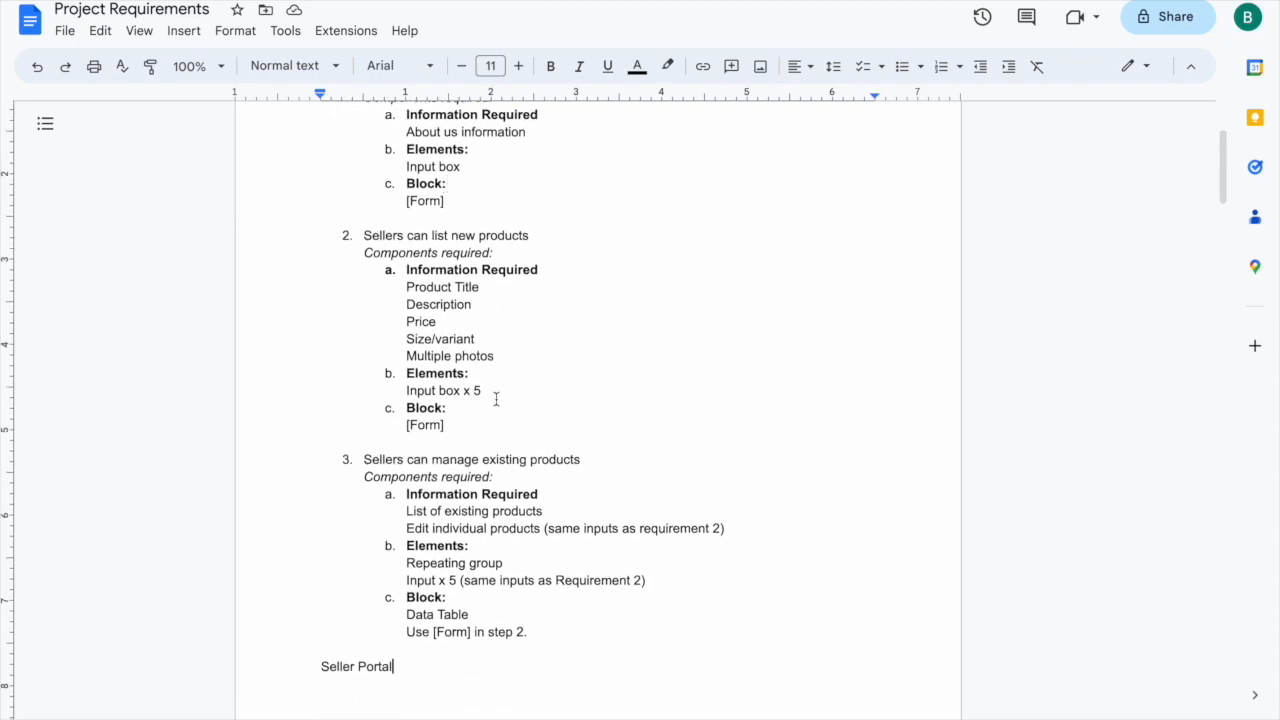
{"action": "scroll", "coordinate": [472, 622], "scroll_direction": "up", "scroll_amount": 1}
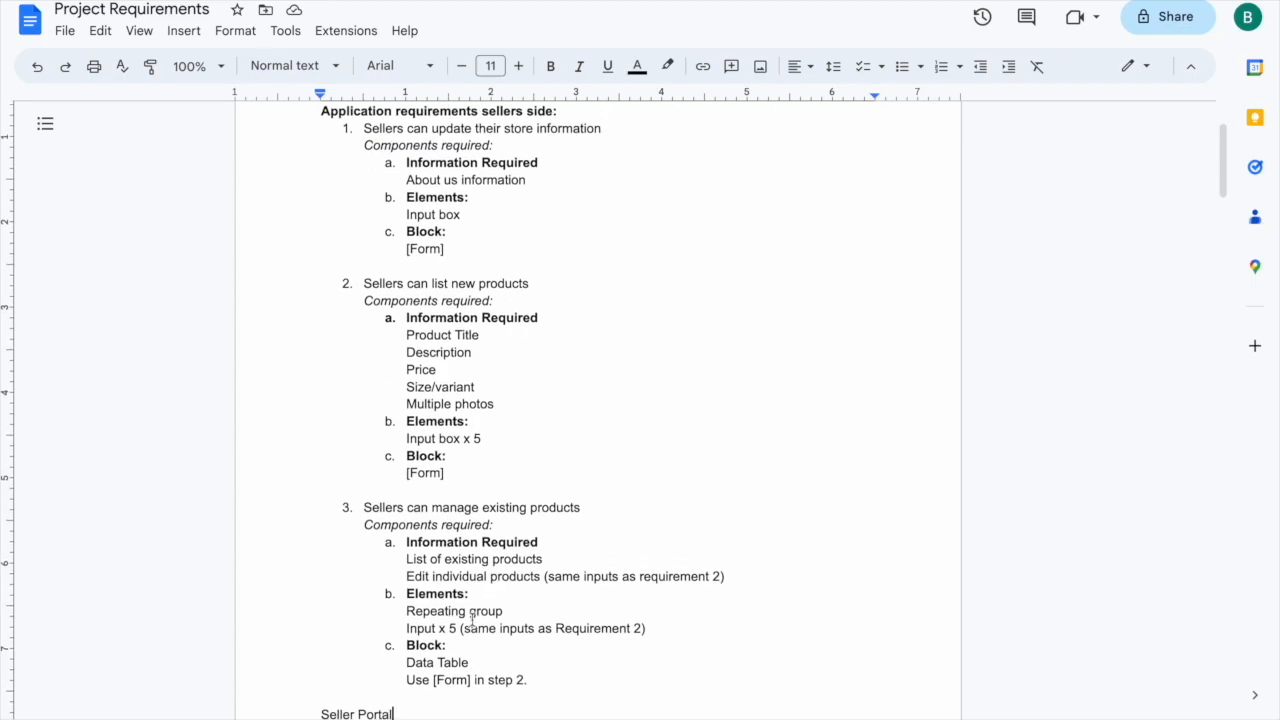
{"action": "scroll", "coordinate": [472, 620], "scroll_direction": "down", "scroll_amount": 1}
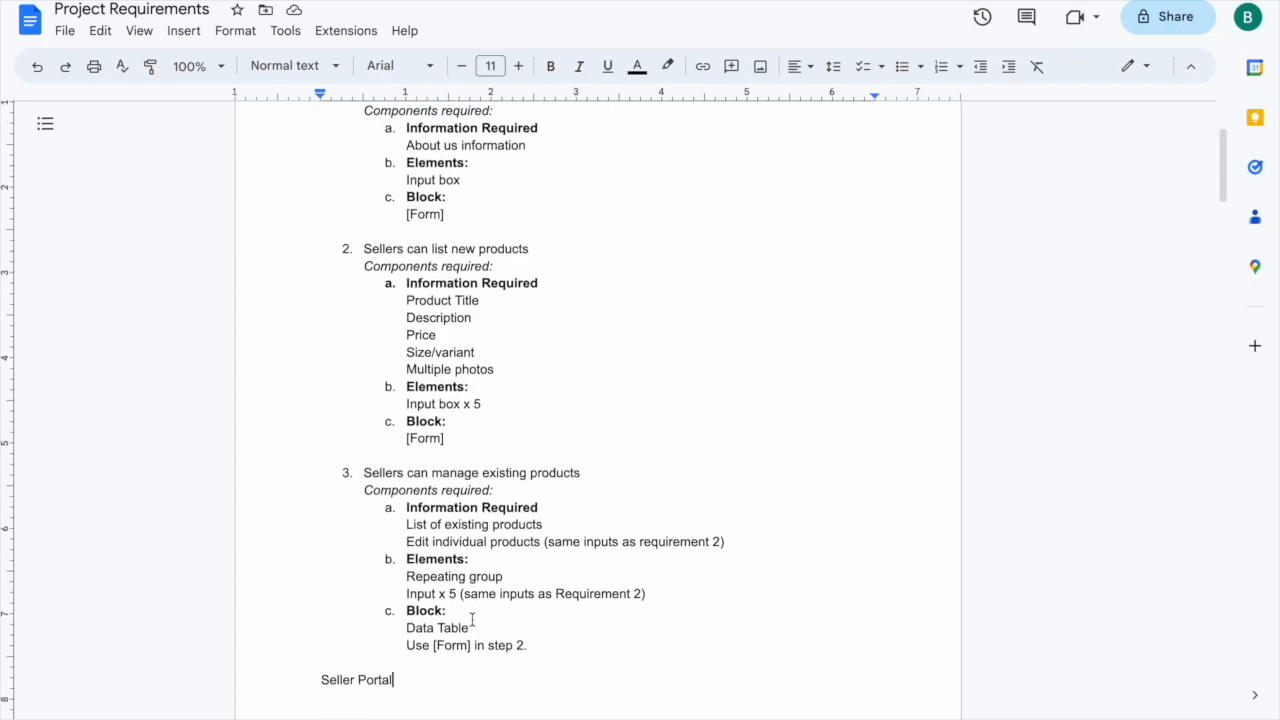
{"action": "left_click", "coordinate": [321, 681]}
{"action": "type", "text": "Page:"}
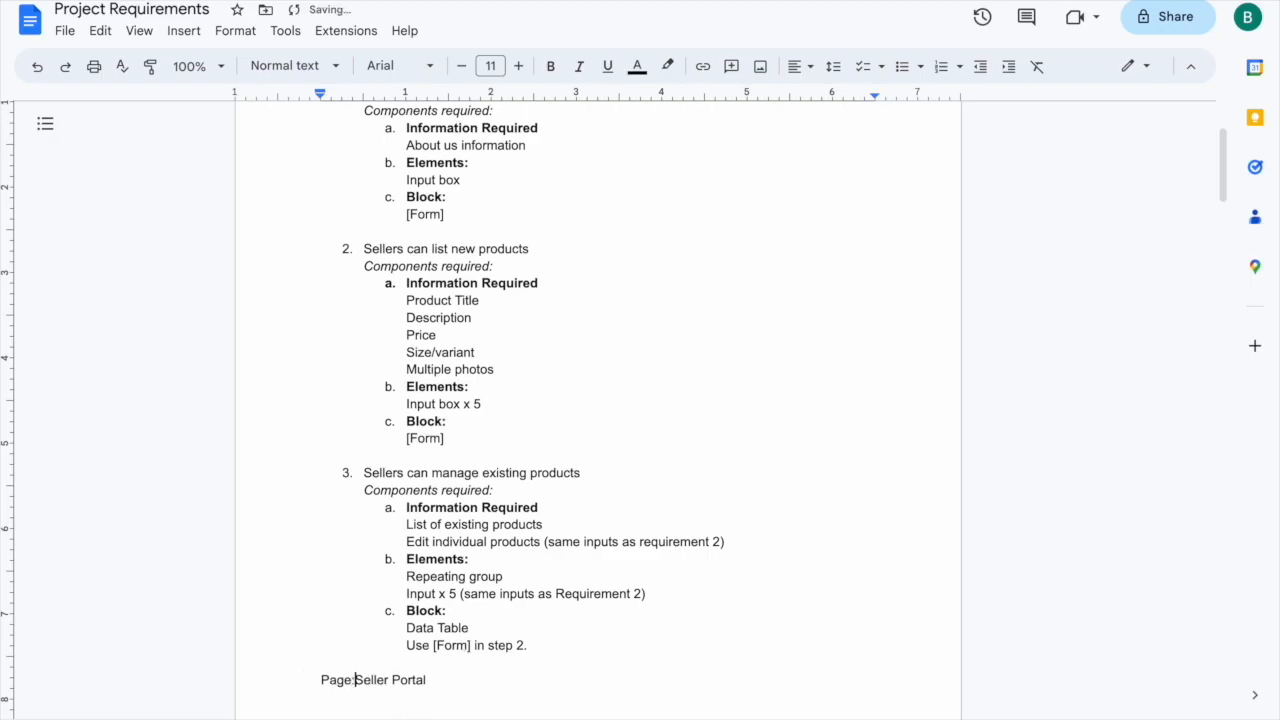
{"action": "key", "text": "Left"}
{"action": "key", "text": "shift+Home"}
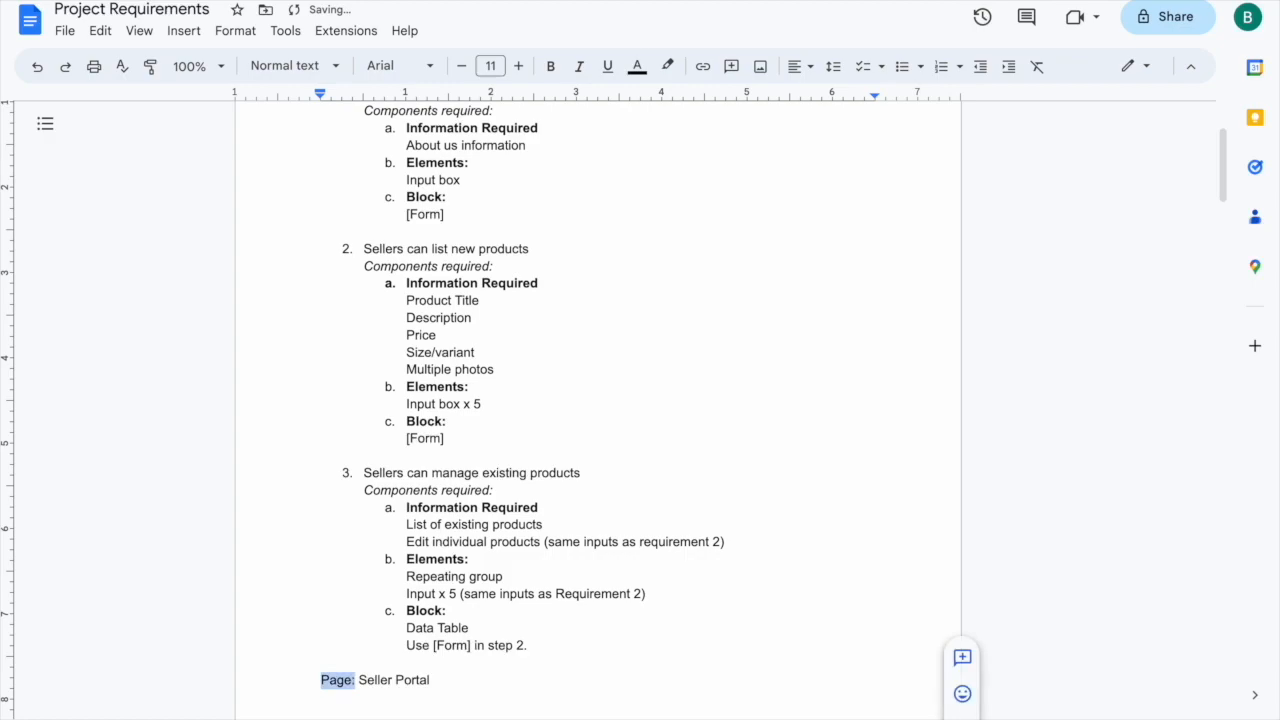
{"action": "key", "text": "ctrl+b"}
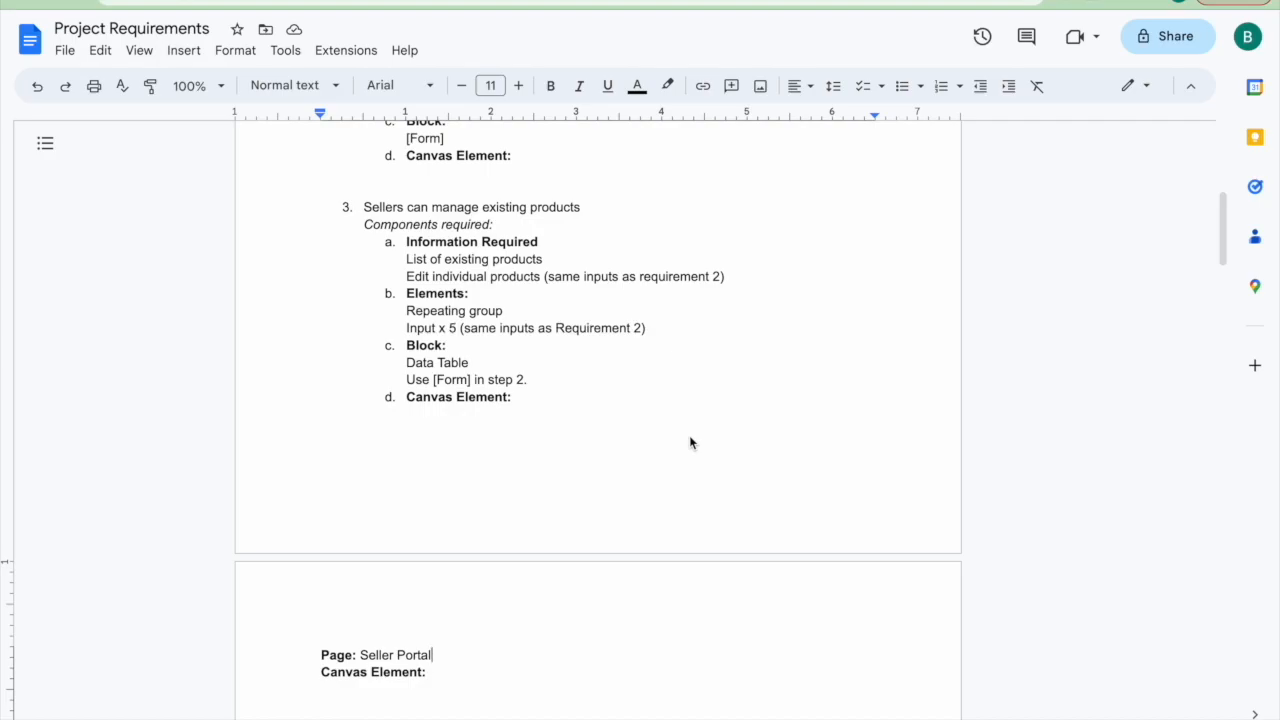
Check the block entry of the first seller requirement, and search the AirDev Canvas component library for "form".
{"action": "scroll", "coordinate": [690, 443], "scroll_direction": "up", "scroll_amount": 4}
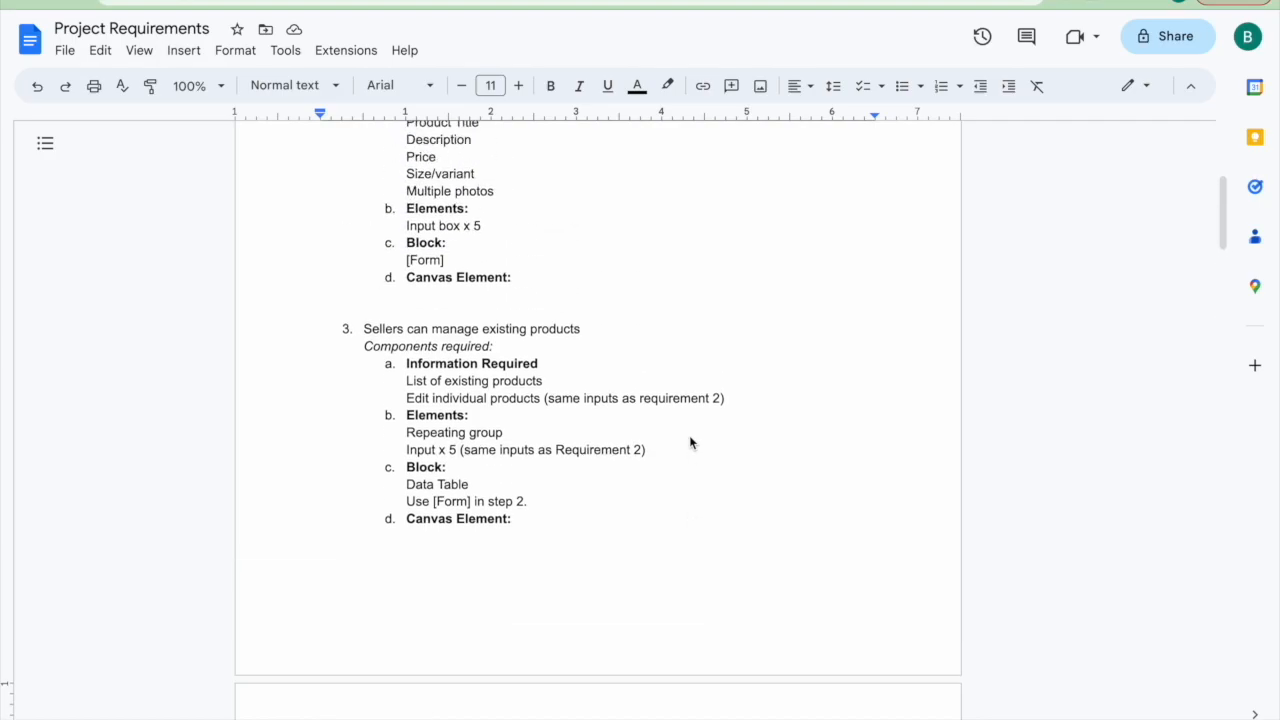
{"action": "scroll", "coordinate": [690, 443], "scroll_direction": "up", "scroll_amount": 2}
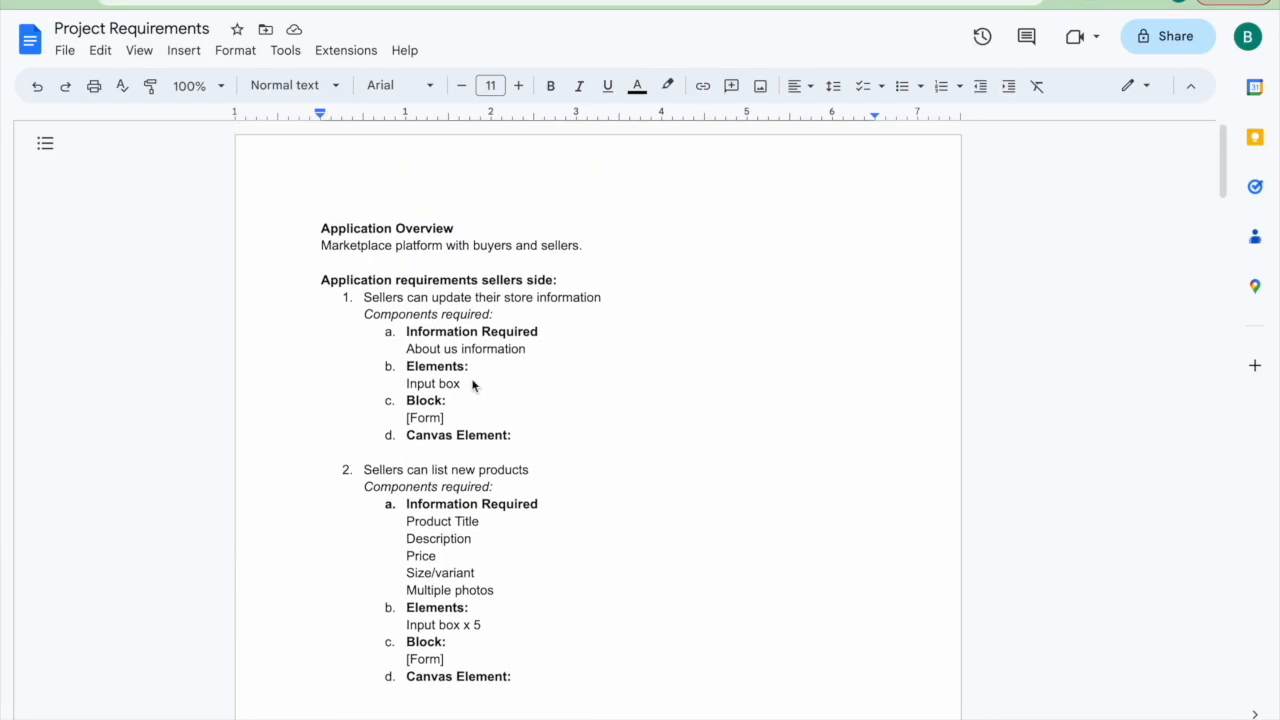
{"action": "left_click", "coordinate": [535, 352]}
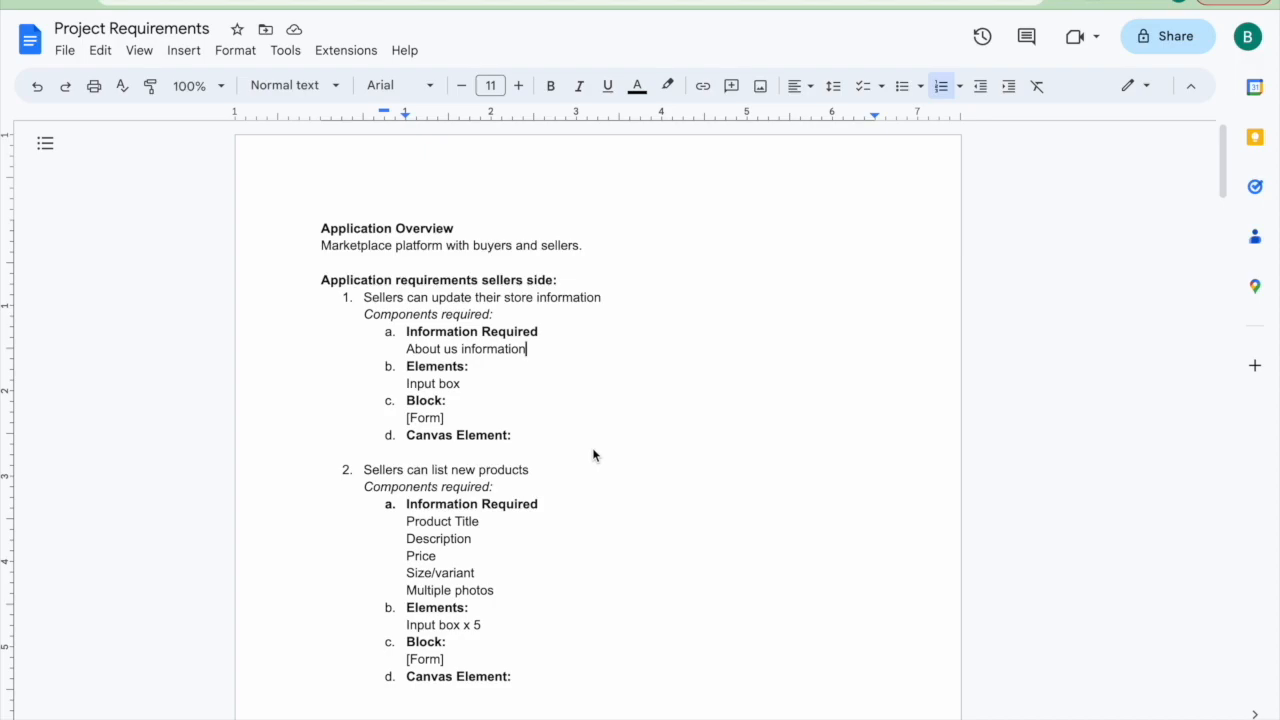
{"action": "double_click", "coordinate": [521, 440]}
{"action": "left_click", "coordinate": [457, 419]}
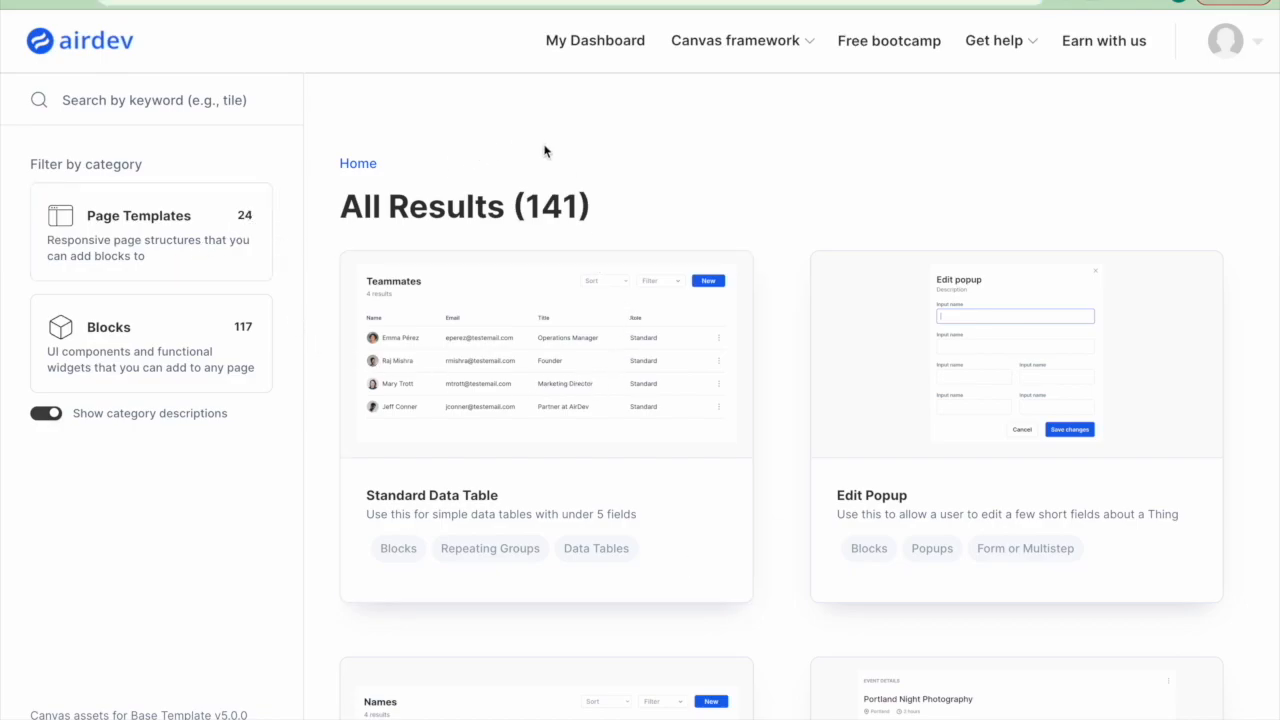
{"action": "left_click", "coordinate": [215, 101]}
{"action": "type", "text": "form"}
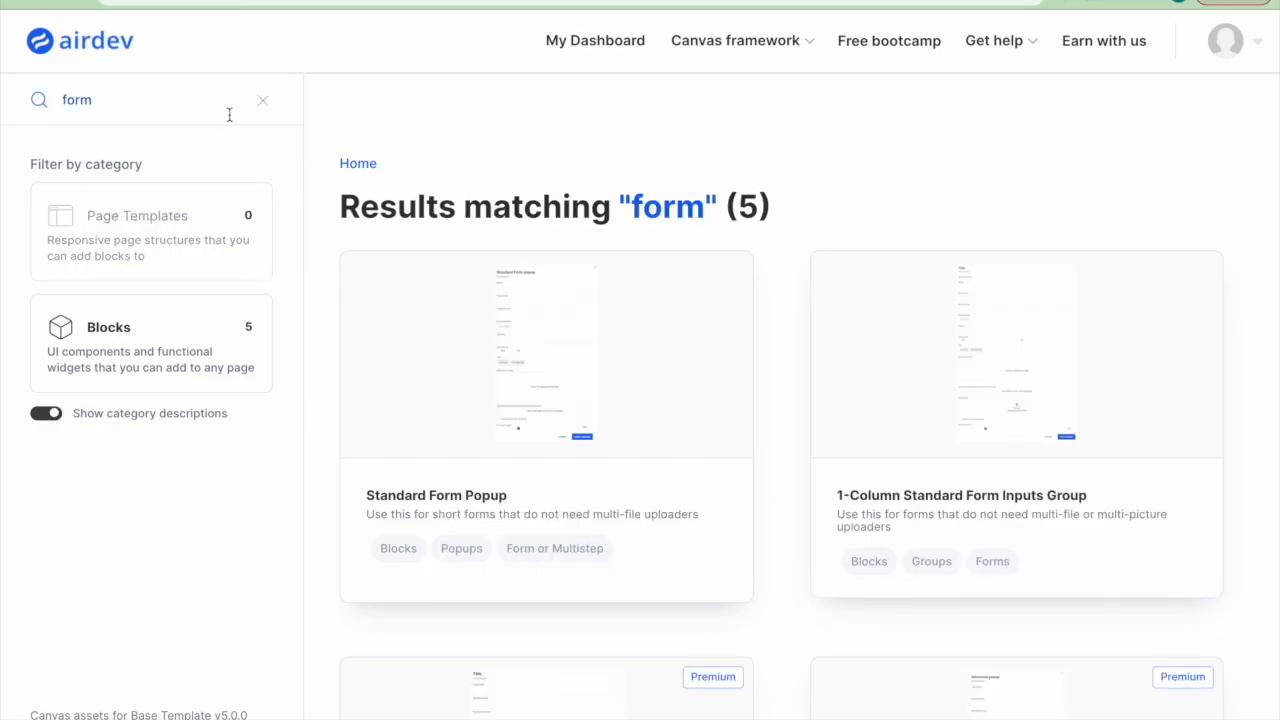
{"action": "scroll", "coordinate": [486, 243], "scroll_direction": "down", "scroll_amount": 2}
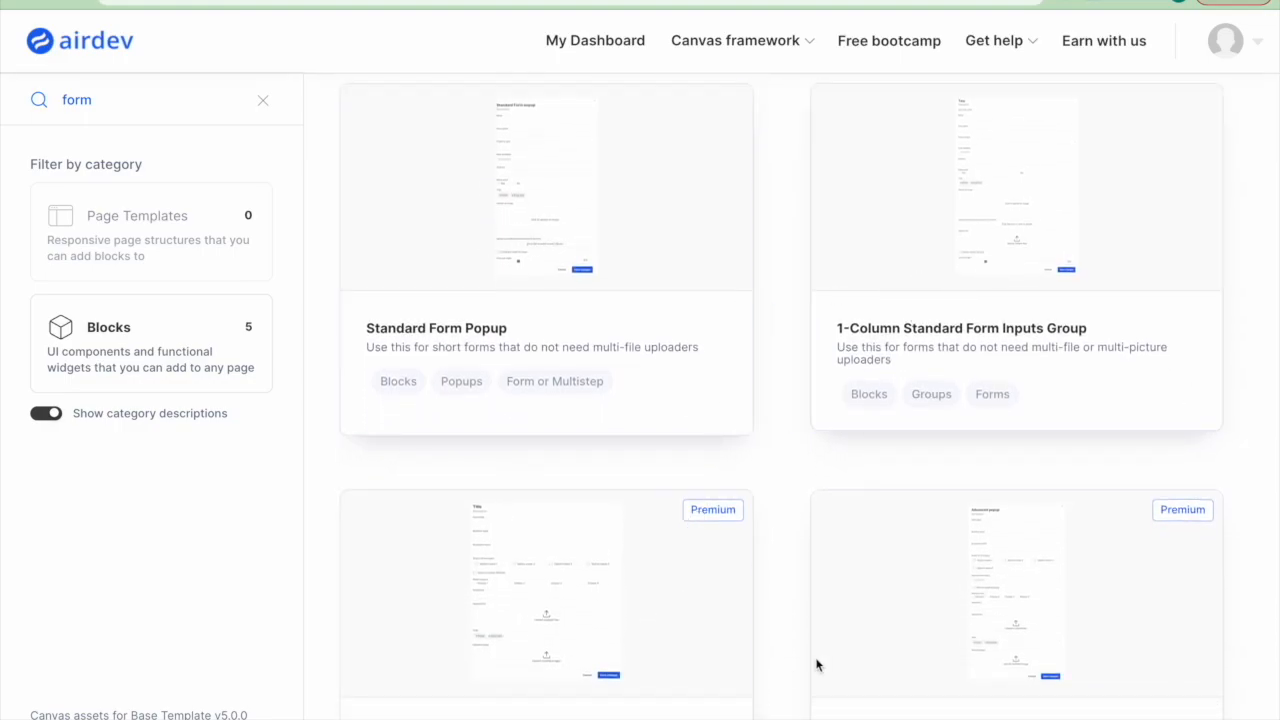
Open the live demo of the Standard Form Popup block and look through the fields of its popup.
{"action": "scroll", "coordinate": [920, 620], "scroll_direction": "down", "scroll_amount": 2}
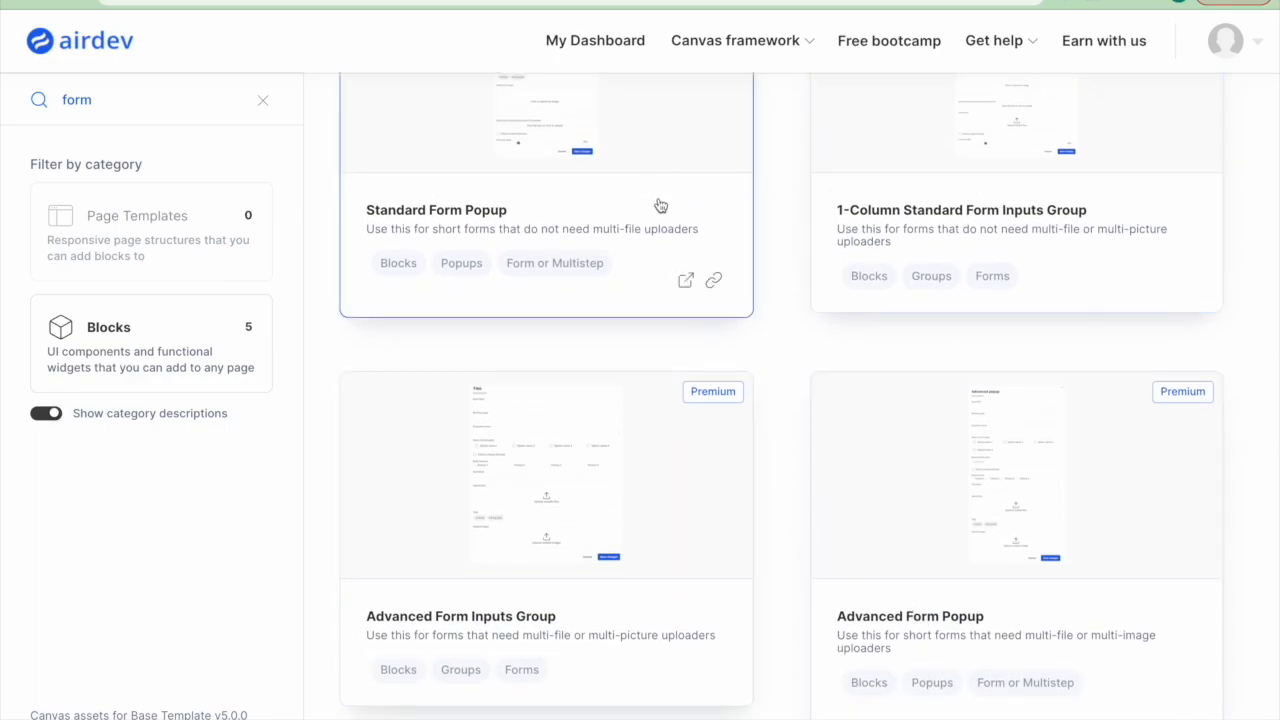
{"action": "scroll", "coordinate": [660, 206], "scroll_direction": "up", "scroll_amount": 2}
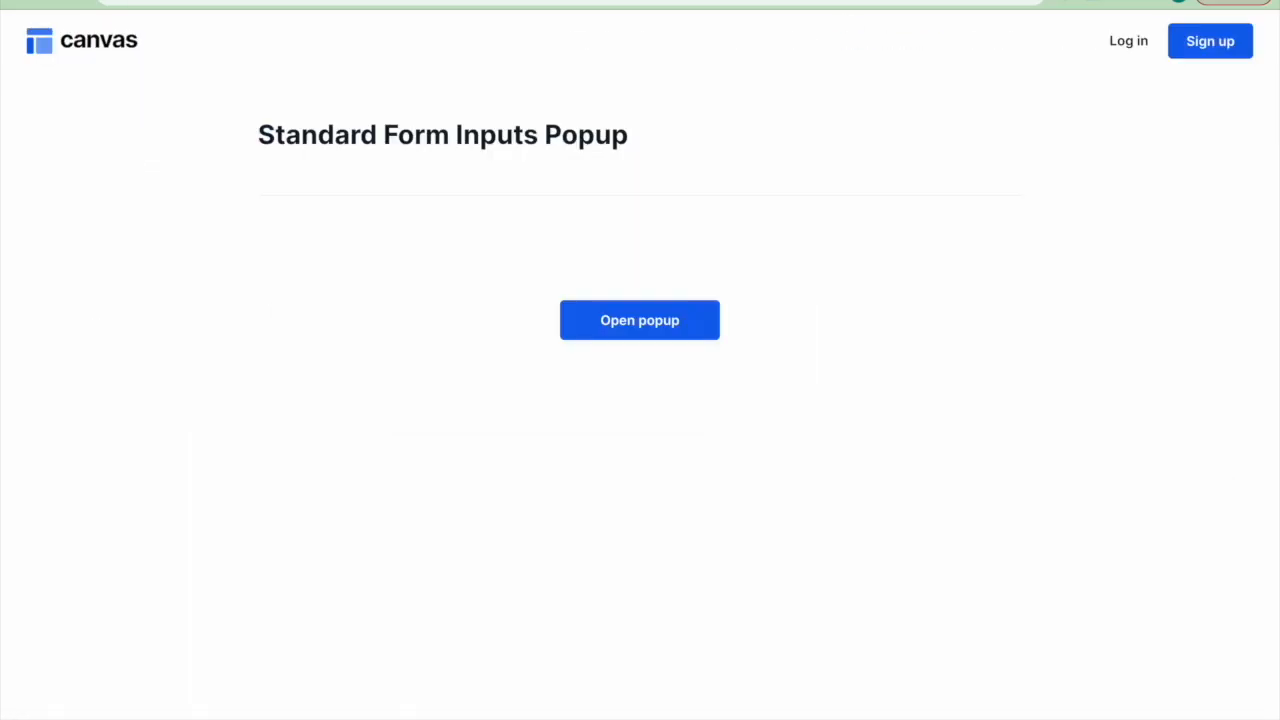
{"action": "left_click", "coordinate": [640, 320]}
{"action": "scroll", "coordinate": [620, 467], "scroll_direction": "down", "scroll_amount": 3}
{"action": "scroll", "coordinate": [620, 467], "scroll_direction": "up", "scroll_amount": 2}
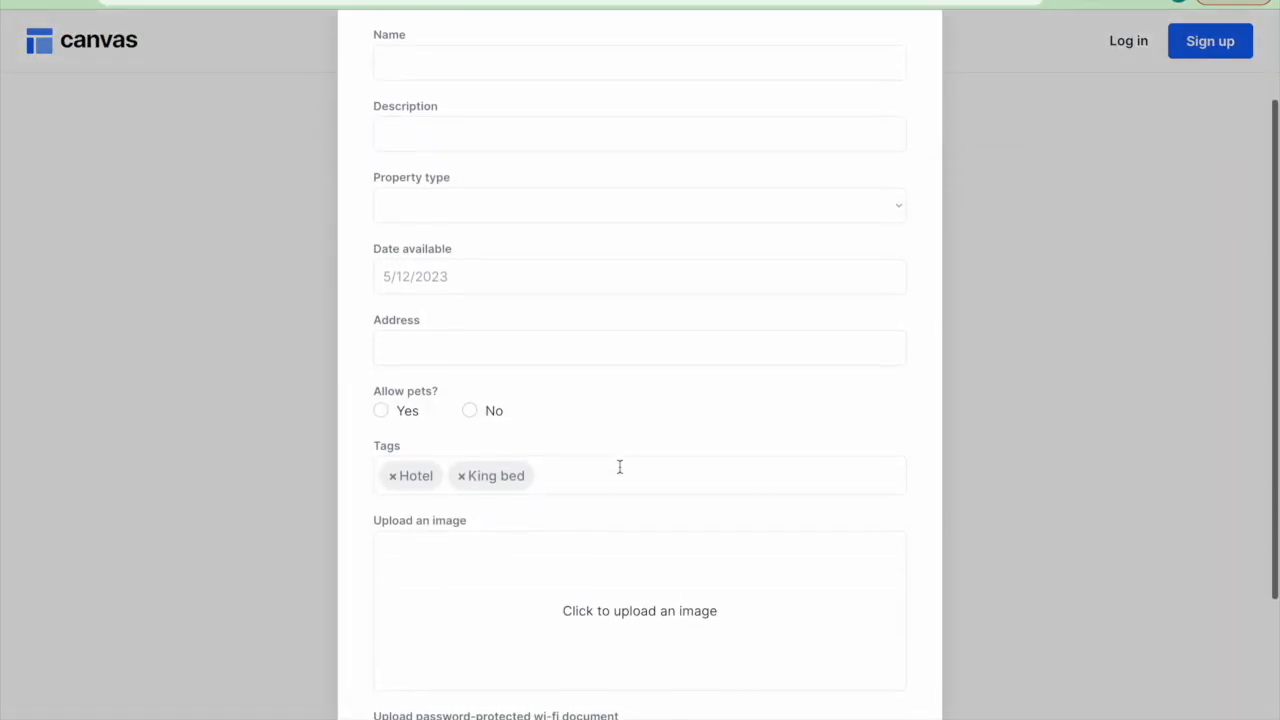
Test multi-line entry in the popup's Description field with a few short lines of "d", and close the popup.
{"action": "left_click", "coordinate": [627, 233]}
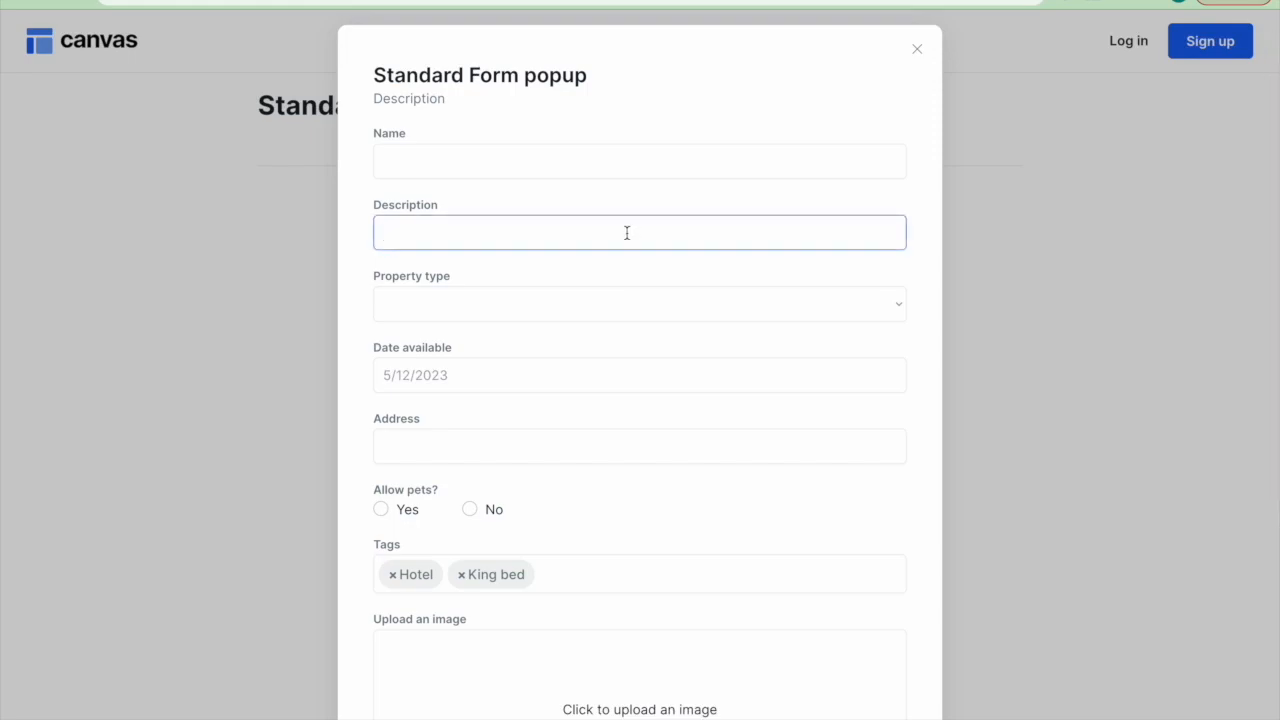
{"action": "type", "text": "D"}
{"action": "key", "text": "Return"}
{"action": "type", "text": "d"}
{"action": "key", "text": "Return"}
{"action": "key", "text": "Return"}
{"action": "type", "text": "dd"}
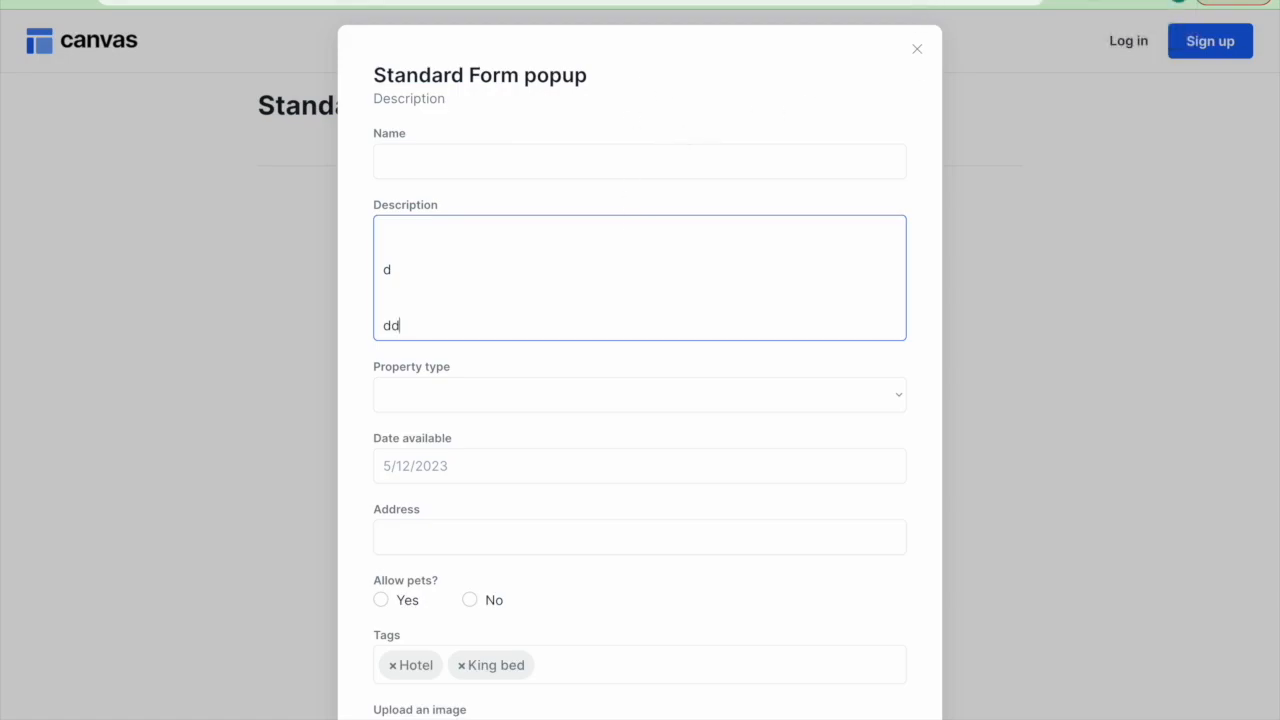
{"action": "left_click", "coordinate": [916, 48]}
Look over the form fields in the 1-Column Standard Form Inputs Group demo and return to the component library.
{"action": "scroll", "coordinate": [760, 309], "scroll_direction": "down", "scroll_amount": 3}
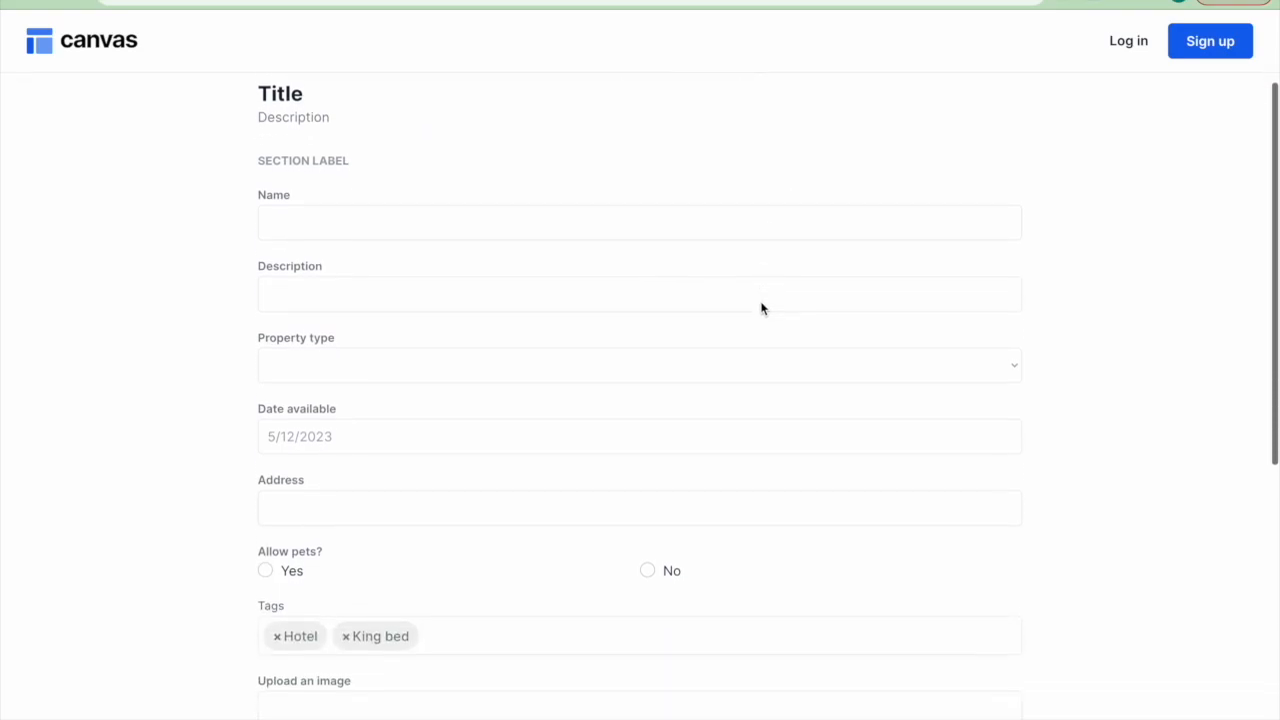
{"action": "scroll", "coordinate": [760, 309], "scroll_direction": "up", "scroll_amount": 1}
{"action": "scroll", "coordinate": [760, 309], "scroll_direction": "up", "scroll_amount": 1}
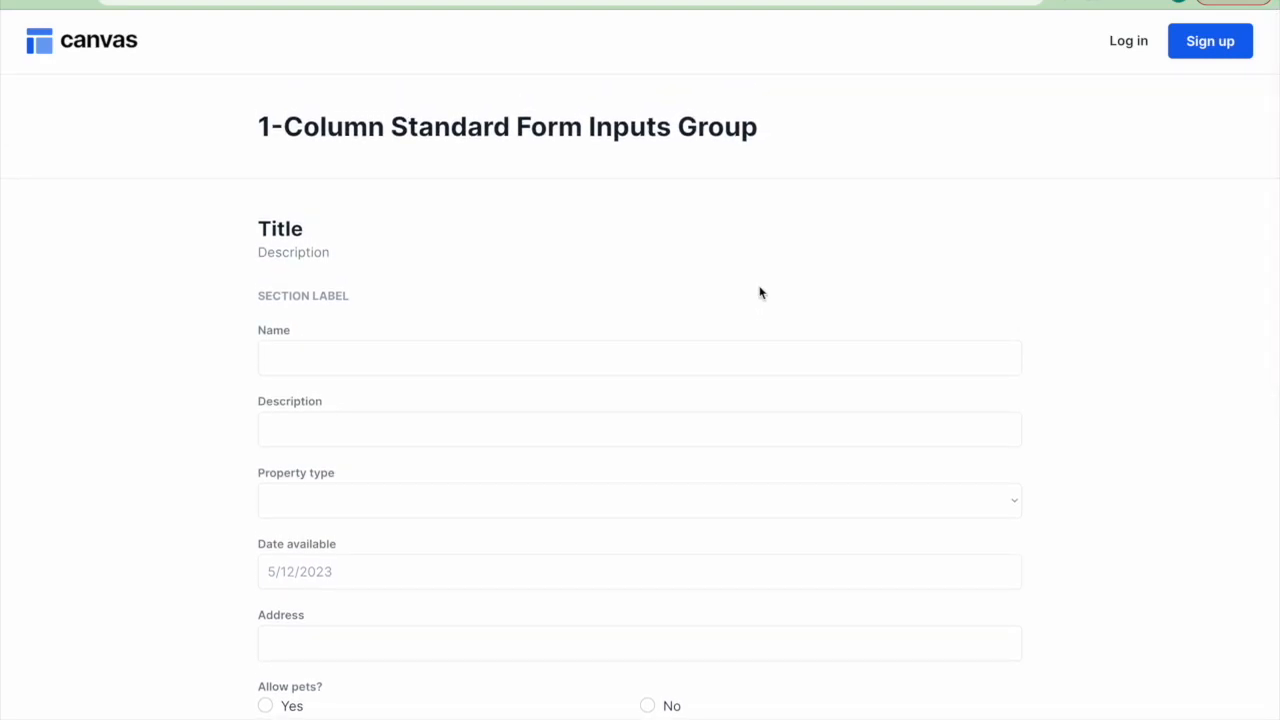
{"action": "key", "text": "ctrl+shift+Tab"}
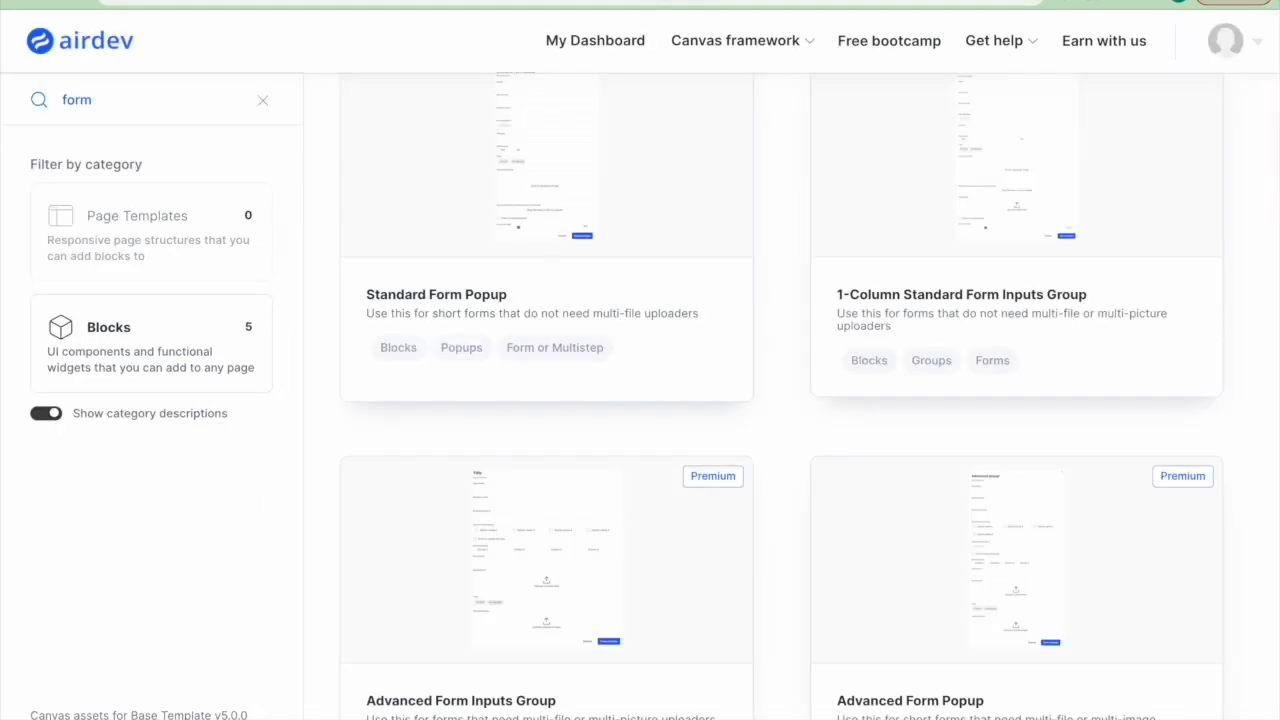
Add the library page link of the 1-Column Standard Form Inputs Group, unbolded, under requirement 1's Canvas Element in the Google Docs file.
{"action": "left_click", "coordinate": [894, 249]}
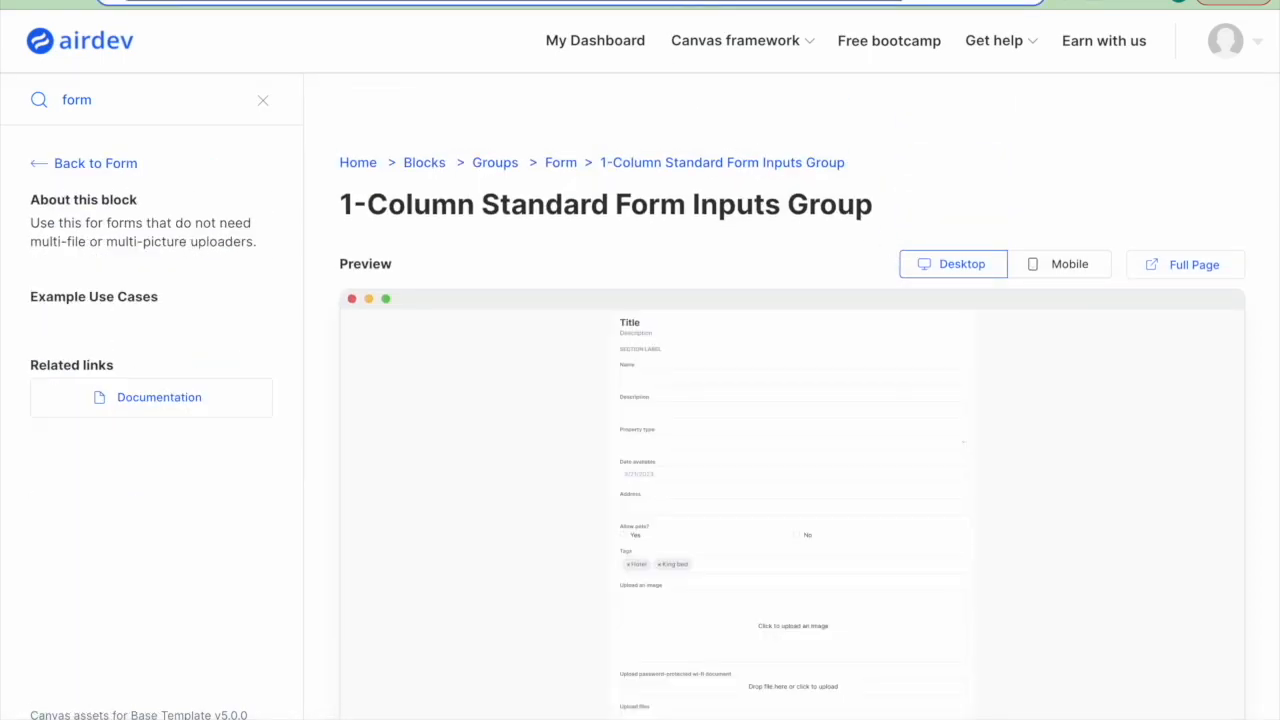
{"action": "key", "text": "ctrl+shift+Tab"}
{"action": "double_click", "coordinate": [534, 443]}
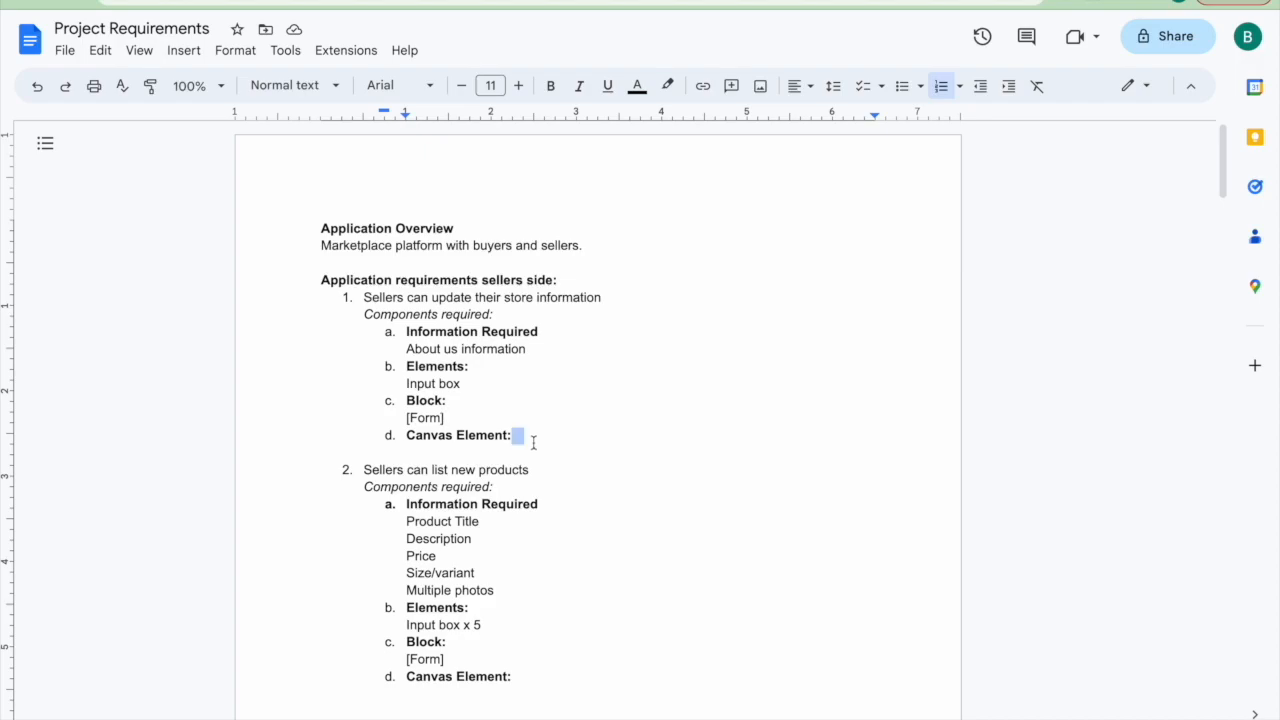
{"action": "left_click", "coordinate": [534, 443]}
{"action": "key", "text": "shift+Return"}
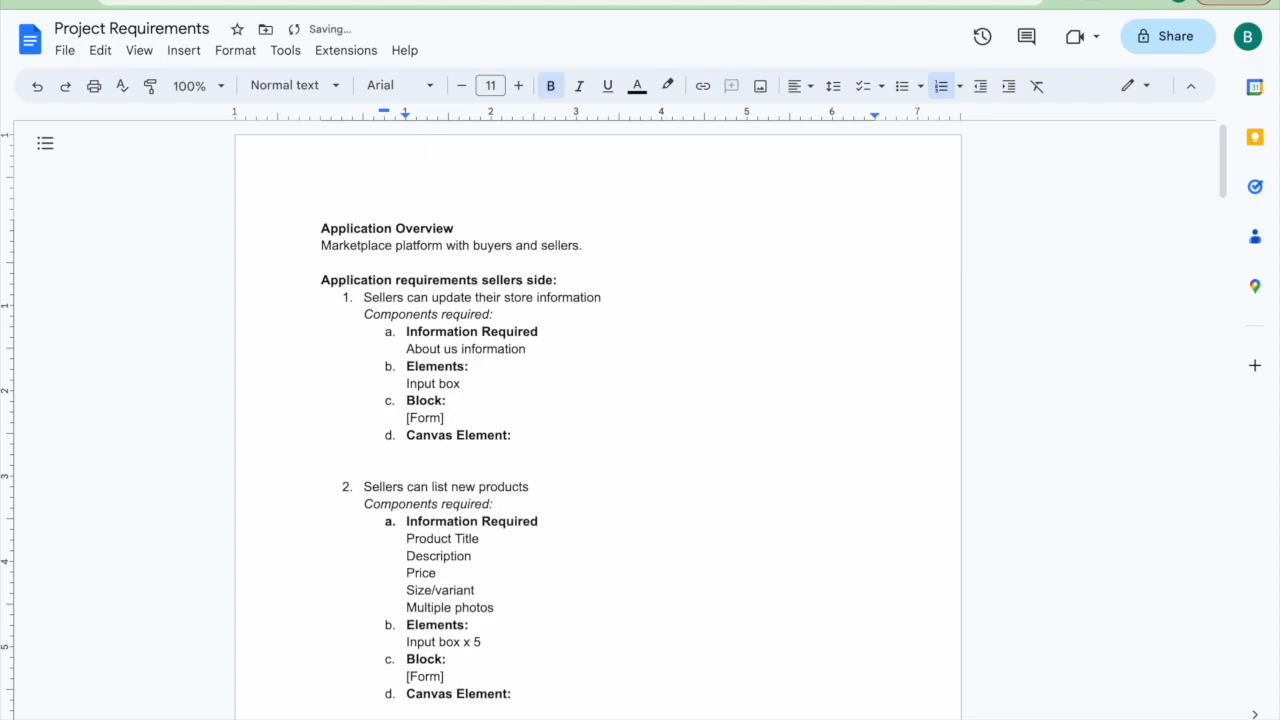
{"action": "key", "text": "ctrl+v"}
{"action": "left_click", "coordinate": [409, 455], "text": "shift"}
{"action": "key", "text": "ctrl+b"}
{"action": "left_click", "coordinate": [747, 470]}
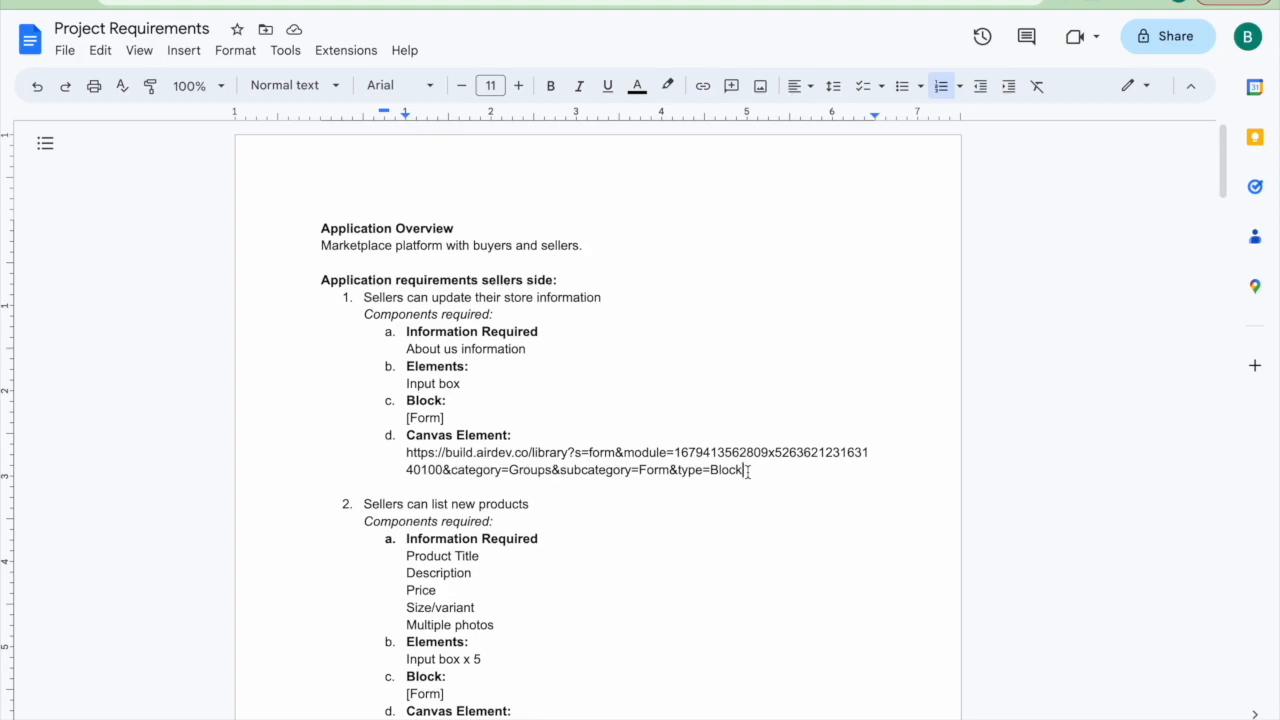
Review the required information and block entry of the second requirement, "Sellers can list new products".
{"action": "scroll", "coordinate": [748, 471], "scroll_direction": "down", "scroll_amount": 2}
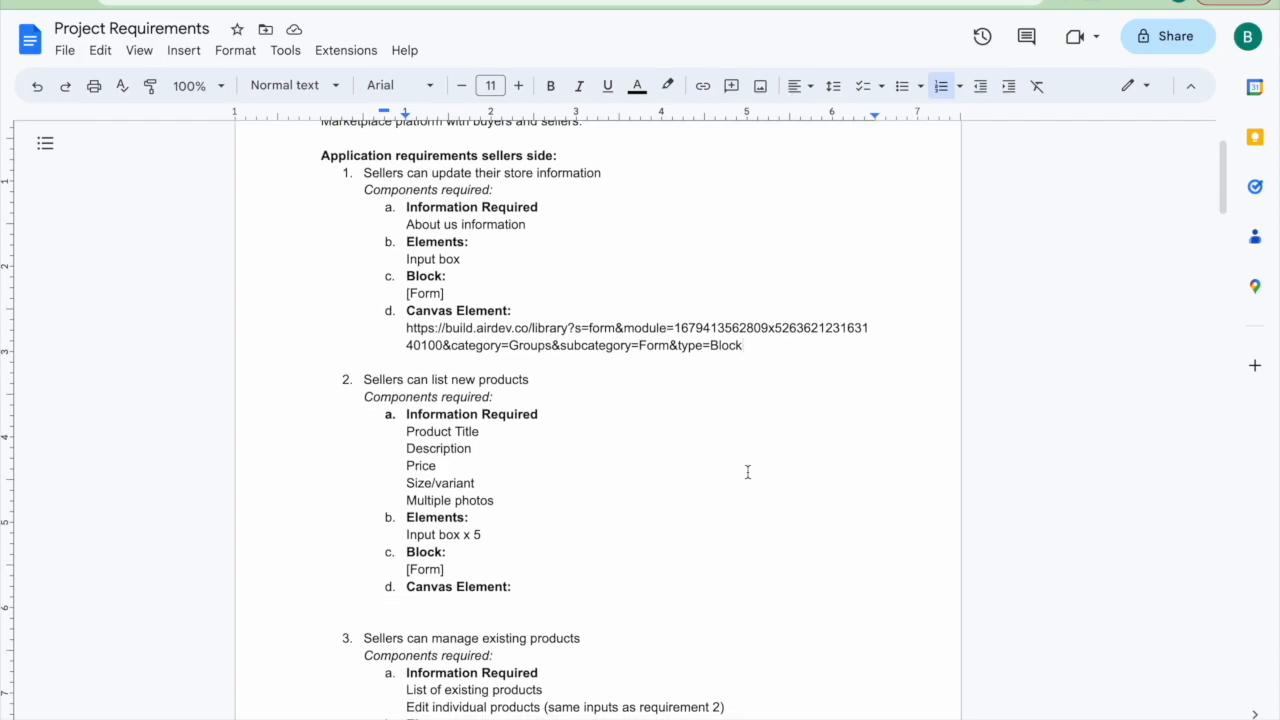
{"action": "double_click", "coordinate": [535, 591]}
{"action": "left_click", "coordinate": [533, 587]}
{"action": "left_click", "coordinate": [446, 570]}
{"action": "left_click_drag", "start_coordinate": [506, 502], "coordinate": [402, 428]}
{"action": "double_click", "coordinate": [486, 570]}
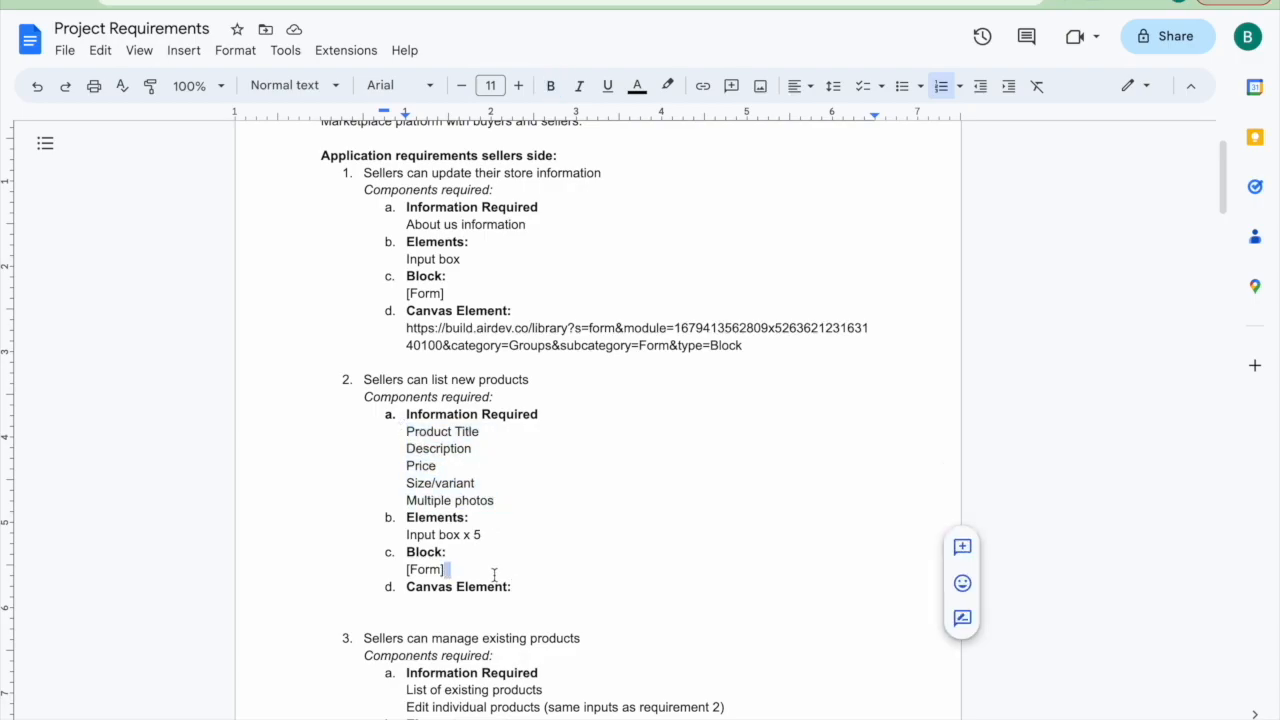
{"action": "left_click", "coordinate": [494, 575]}
Switch back to the AirDev Canvas library and search it again for "form".
{"action": "left_click", "coordinate": [748, 1]}
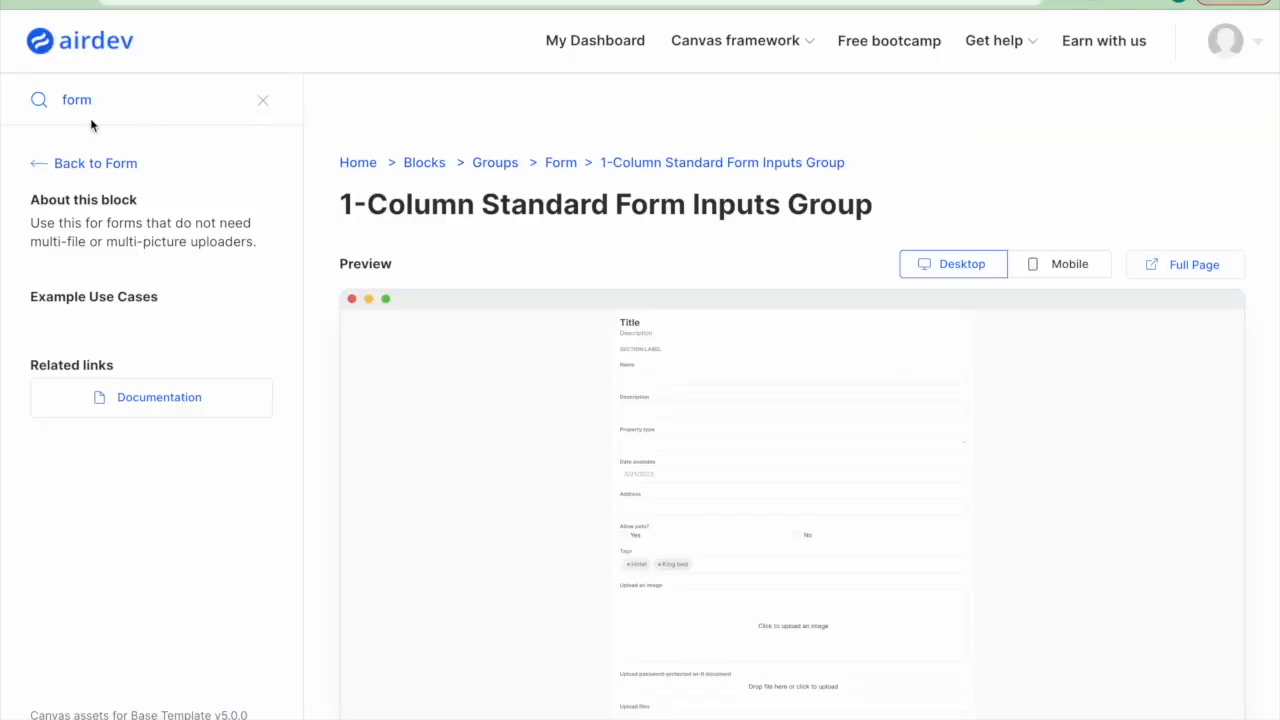
{"action": "left_click", "coordinate": [88, 165]}
{"action": "left_click_drag", "start_coordinate": [92, 100], "coordinate": [36, 102]}
{"action": "type", "text": "form"}
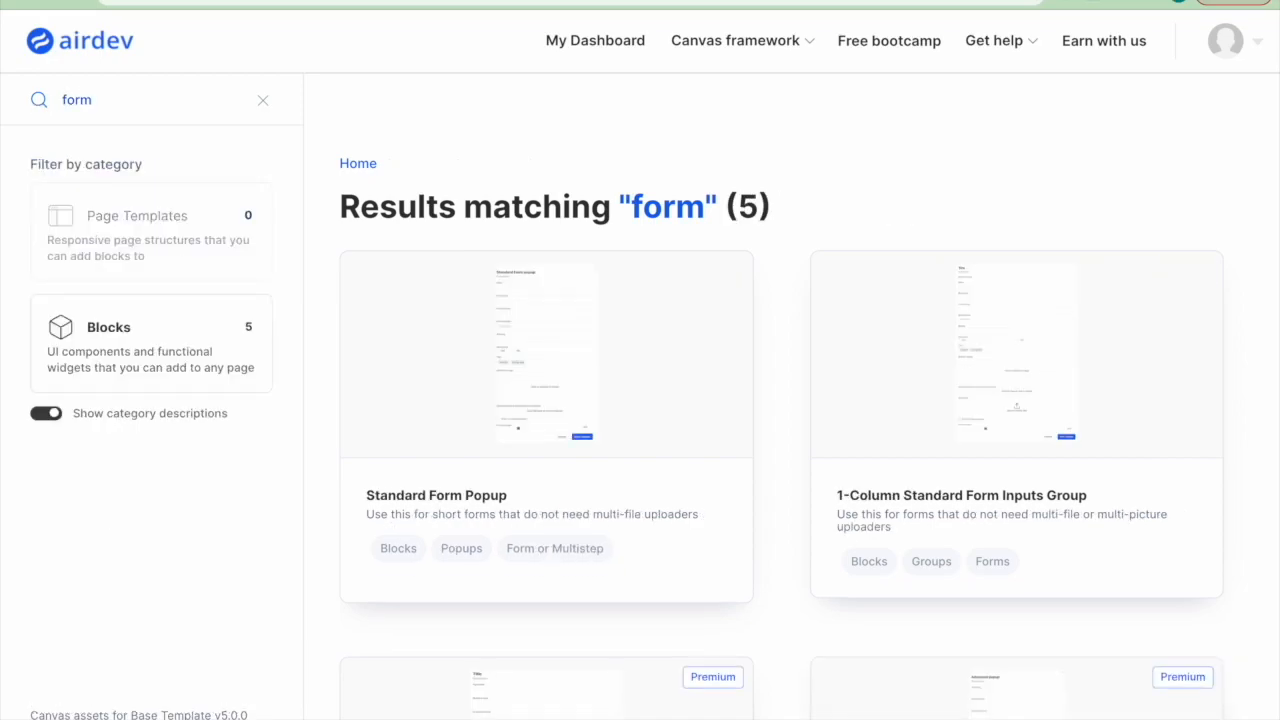
Examine the Standard Form Popup demo again, checking its inputs and image upload against the second requirement.
{"action": "scroll", "coordinate": [512, 167], "scroll_direction": "down", "scroll_amount": 3}
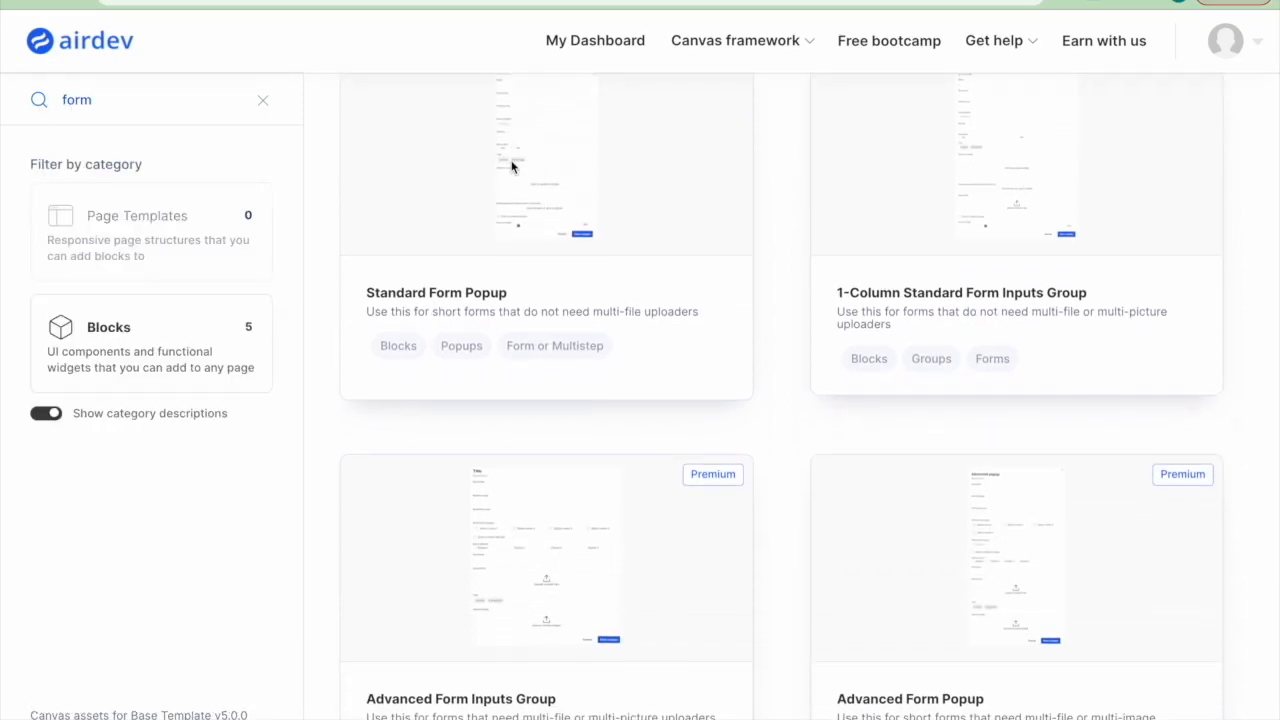
{"action": "scroll", "coordinate": [513, 168], "scroll_direction": "up", "scroll_amount": 1}
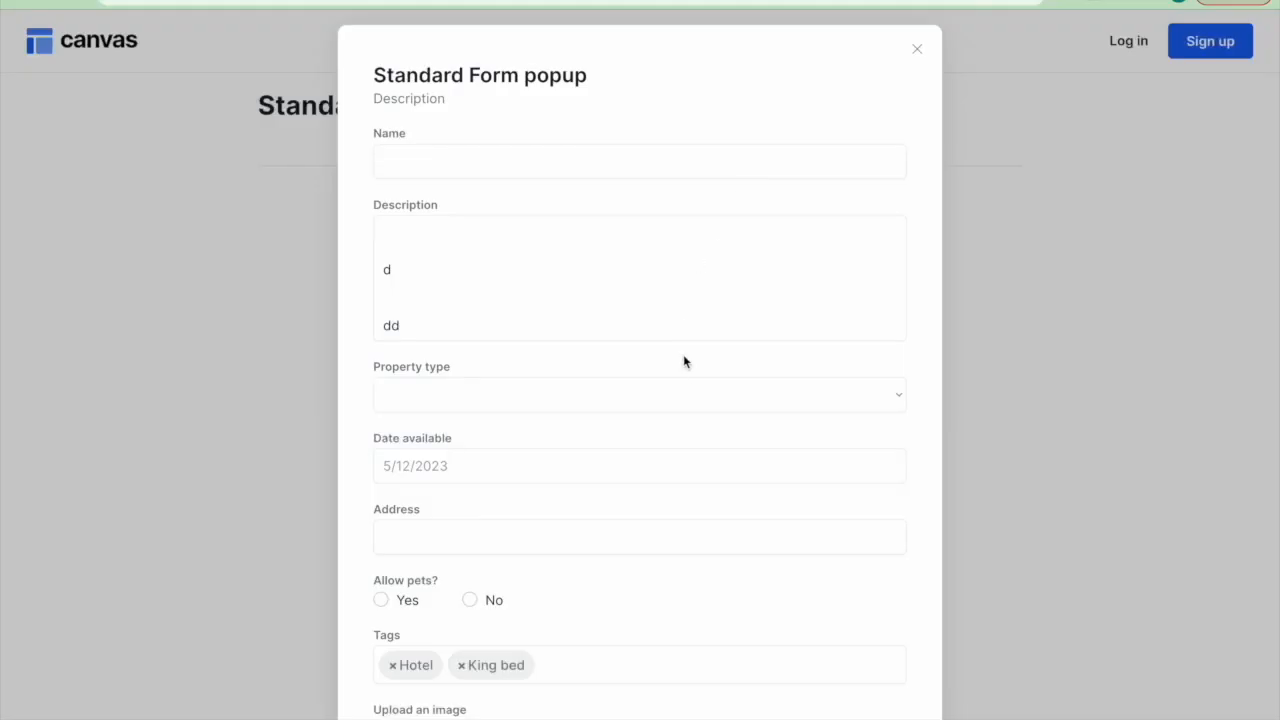
{"action": "scroll", "coordinate": [683, 394], "scroll_direction": "down", "scroll_amount": 3}
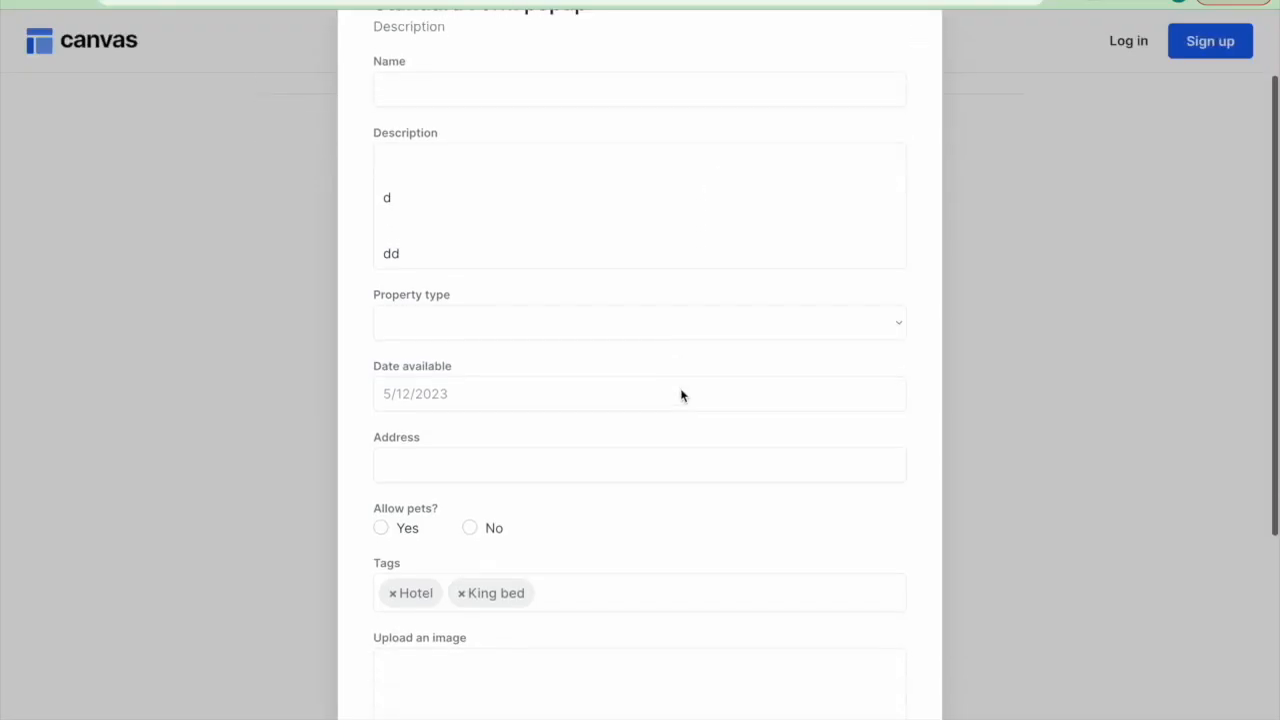
{"action": "scroll", "coordinate": [683, 394], "scroll_direction": "down", "scroll_amount": 1}
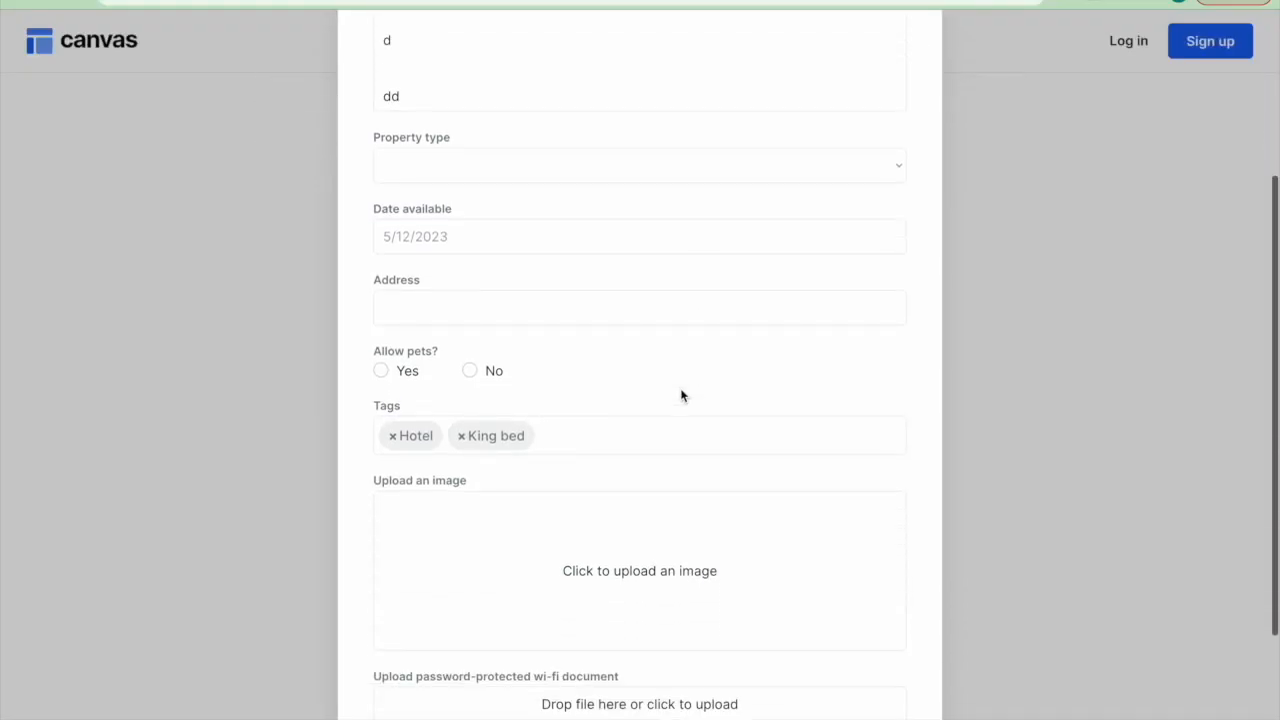
{"action": "scroll", "coordinate": [683, 394], "scroll_direction": "down", "scroll_amount": 3}
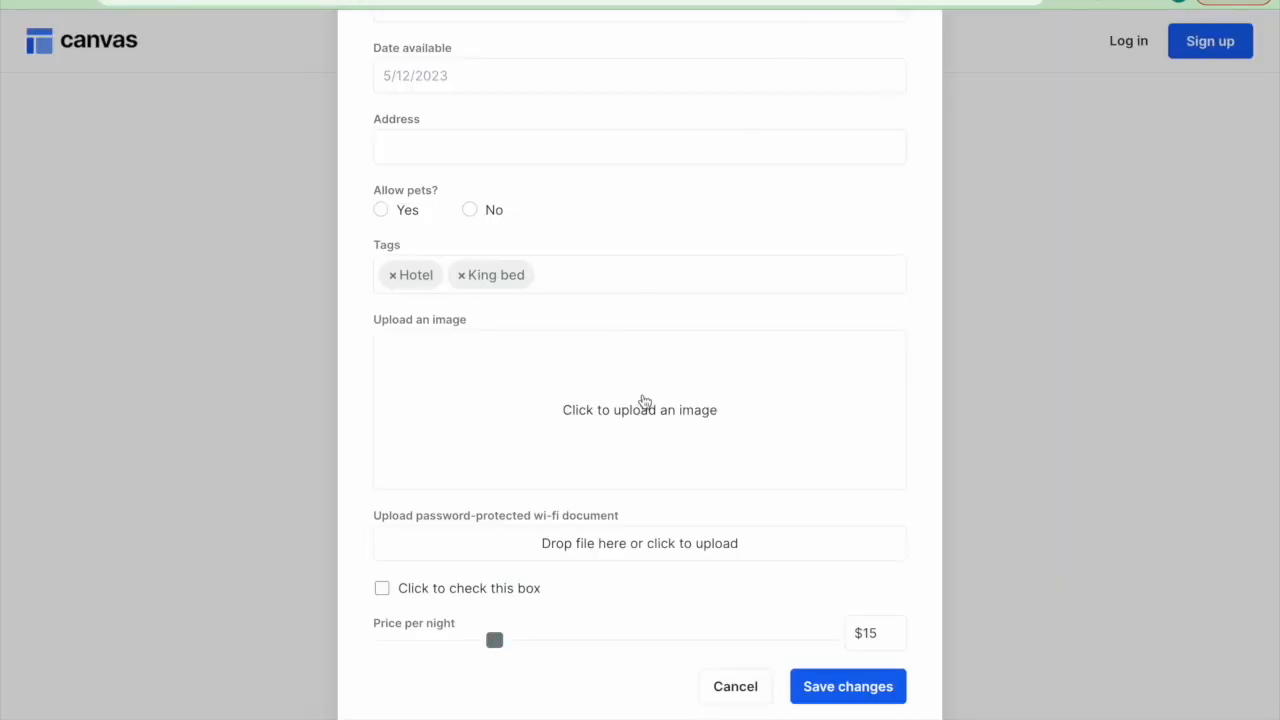
{"action": "scroll", "coordinate": [642, 414], "scroll_direction": "up", "scroll_amount": 1}
{"action": "scroll", "coordinate": [642, 414], "scroll_direction": "up", "scroll_amount": 2}
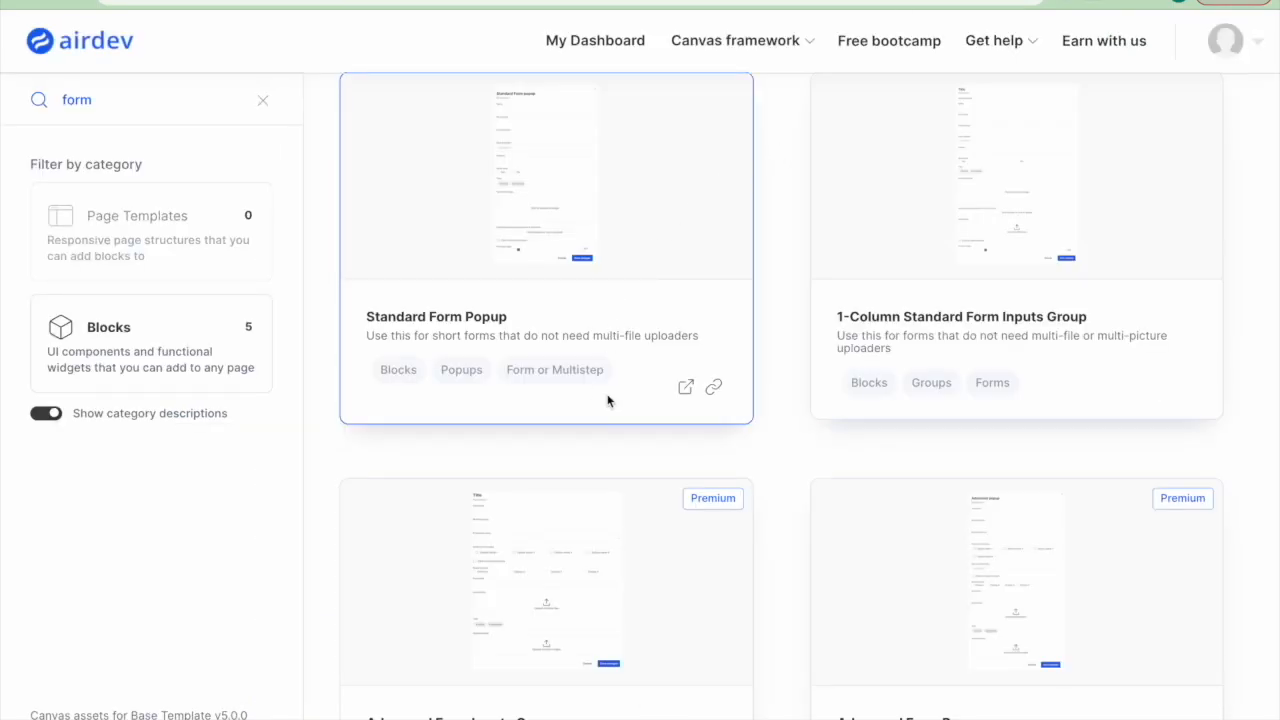
Open the Advanced Form Inputs Group demo and examine its text inputs, options and multiple file upload.
{"action": "scroll", "coordinate": [618, 453], "scroll_direction": "down", "scroll_amount": 2}
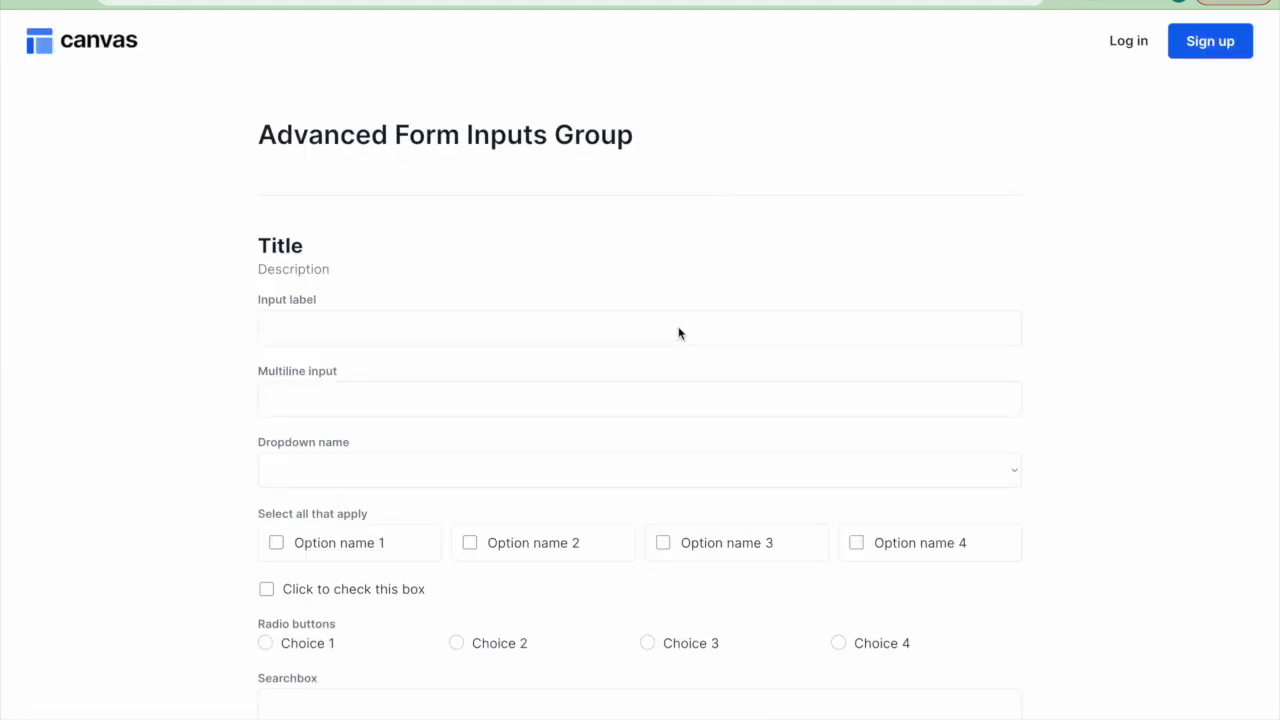
{"action": "scroll", "coordinate": [668, 382], "scroll_direction": "down", "scroll_amount": 2}
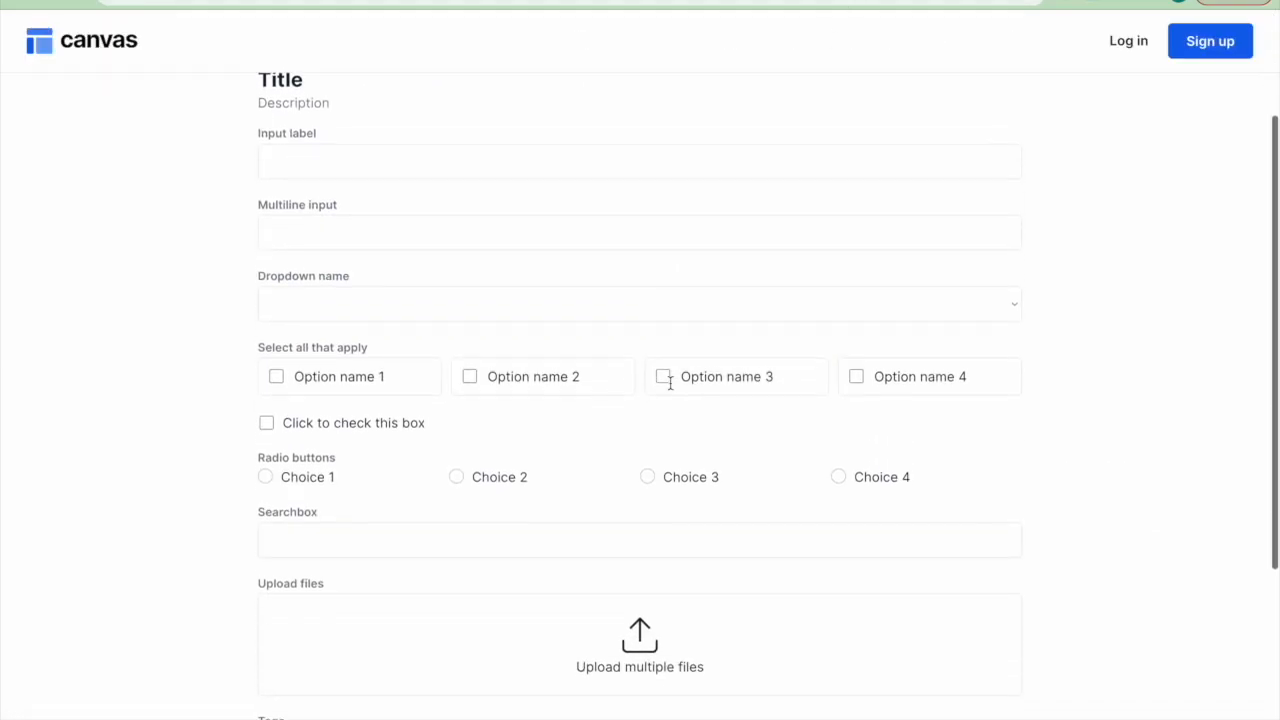
{"action": "left_click", "coordinate": [431, 224]}
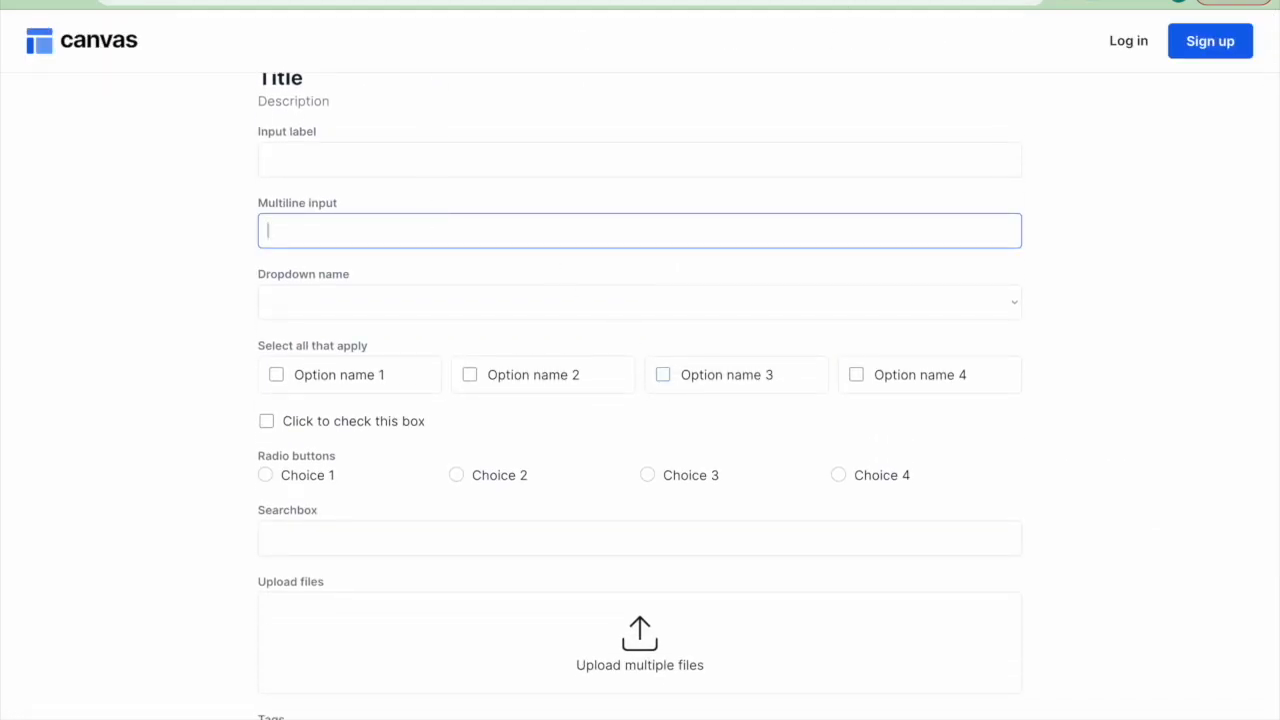
{"action": "left_click", "coordinate": [401, 162]}
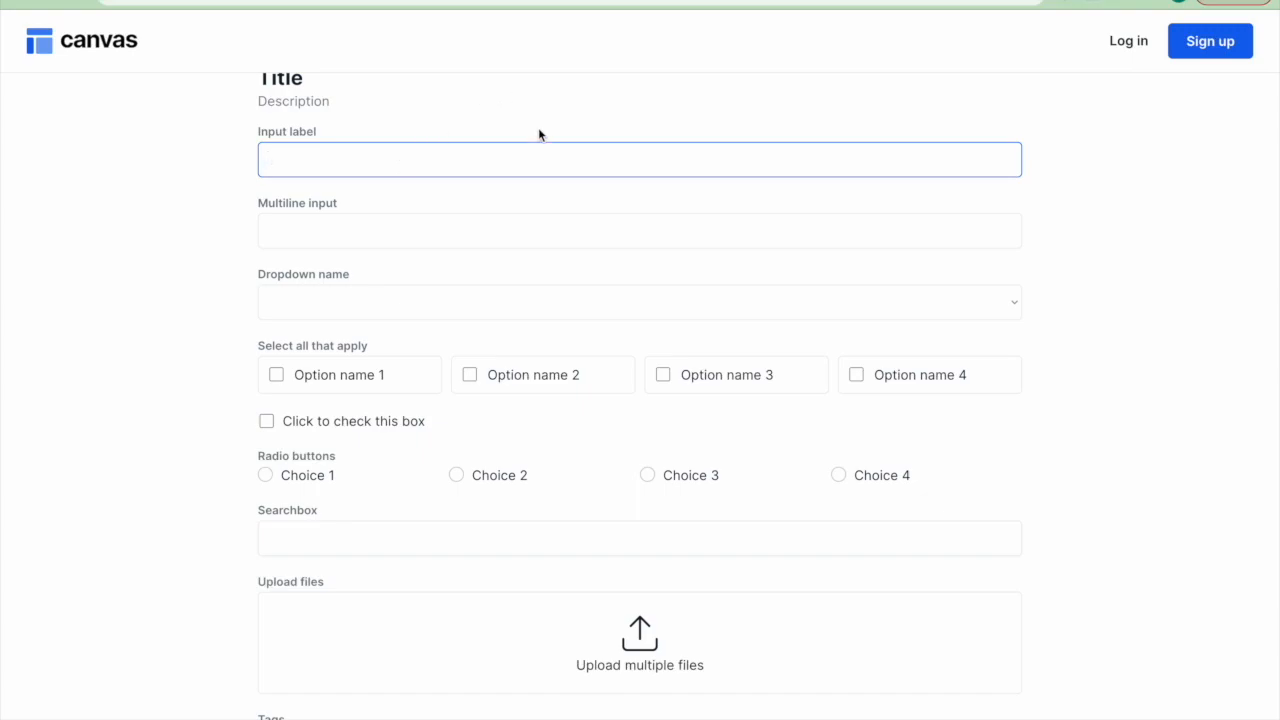
{"action": "left_click", "coordinate": [448, 424]}
{"action": "left_click", "coordinate": [448, 424]}
{"action": "scroll", "coordinate": [449, 437], "scroll_direction": "down", "scroll_amount": 3}
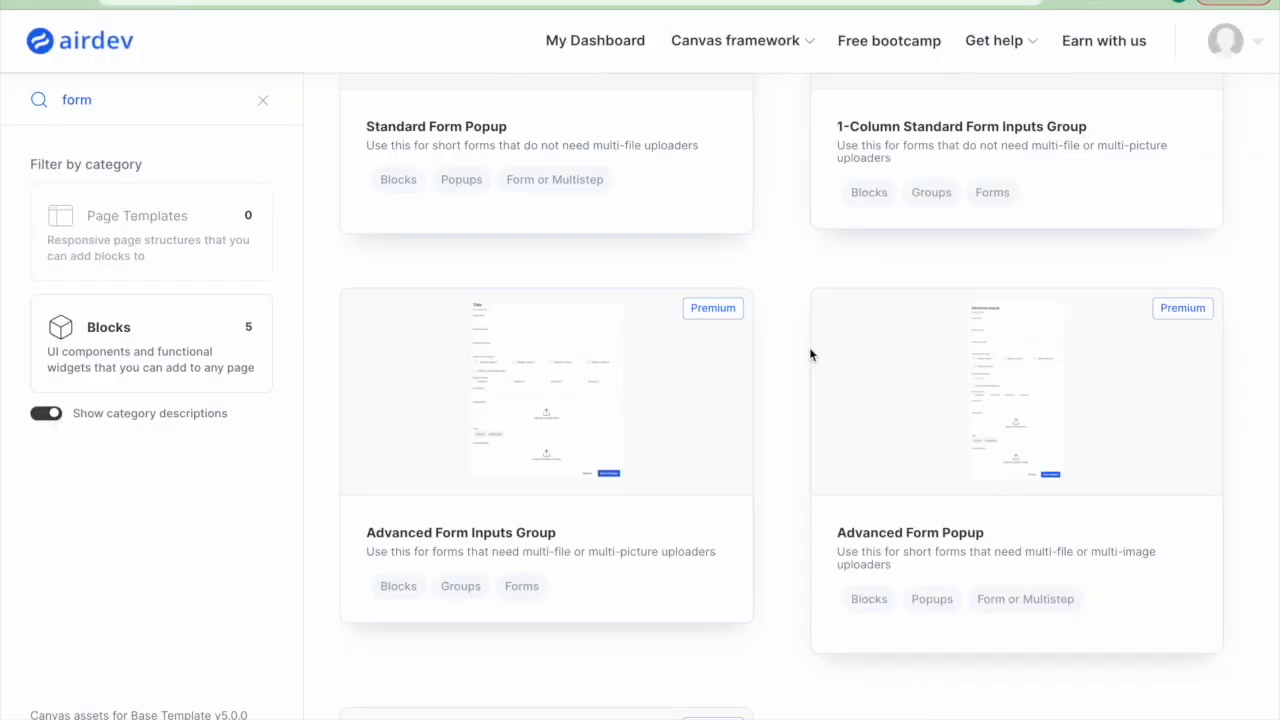
Add the library page link of the Advanced Form Popup, unbolded, under requirement 2's Canvas Element in the Google Docs file.
{"action": "left_click", "coordinate": [952, 438]}
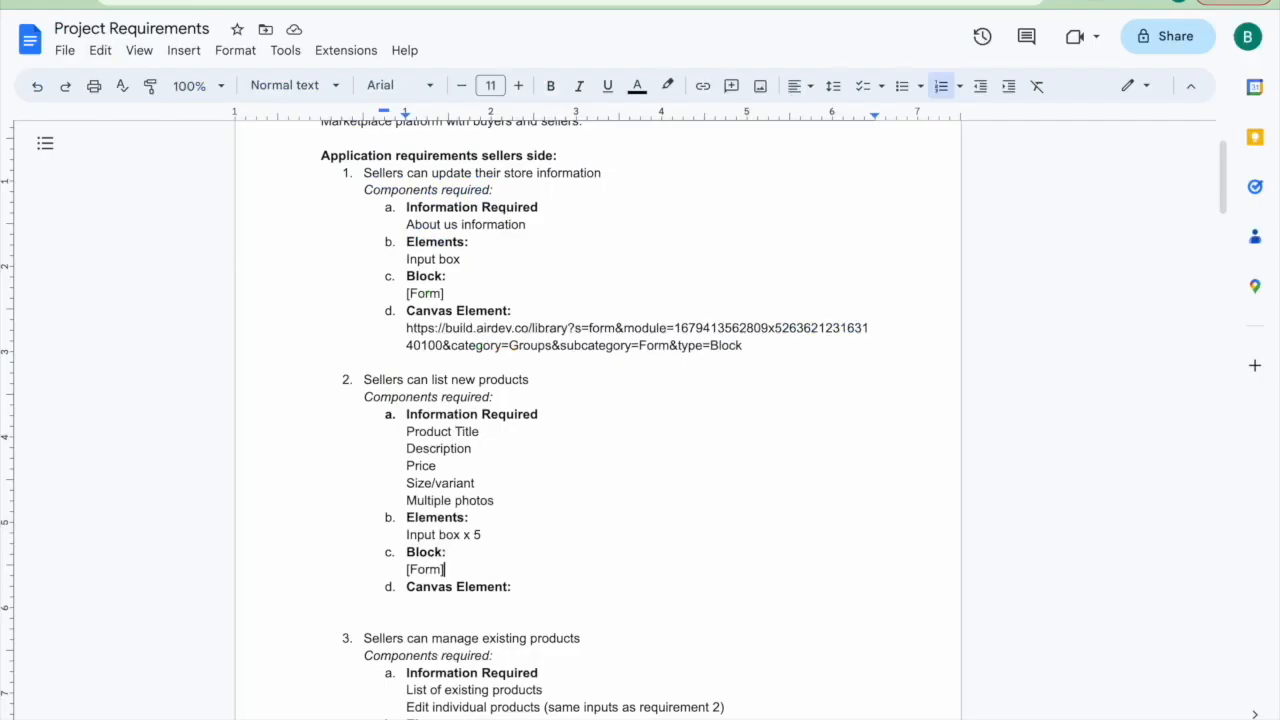
{"action": "left_click", "coordinate": [538, 588]}
{"action": "key", "text": "Return"}
{"action": "key", "text": "ctrl+b"}
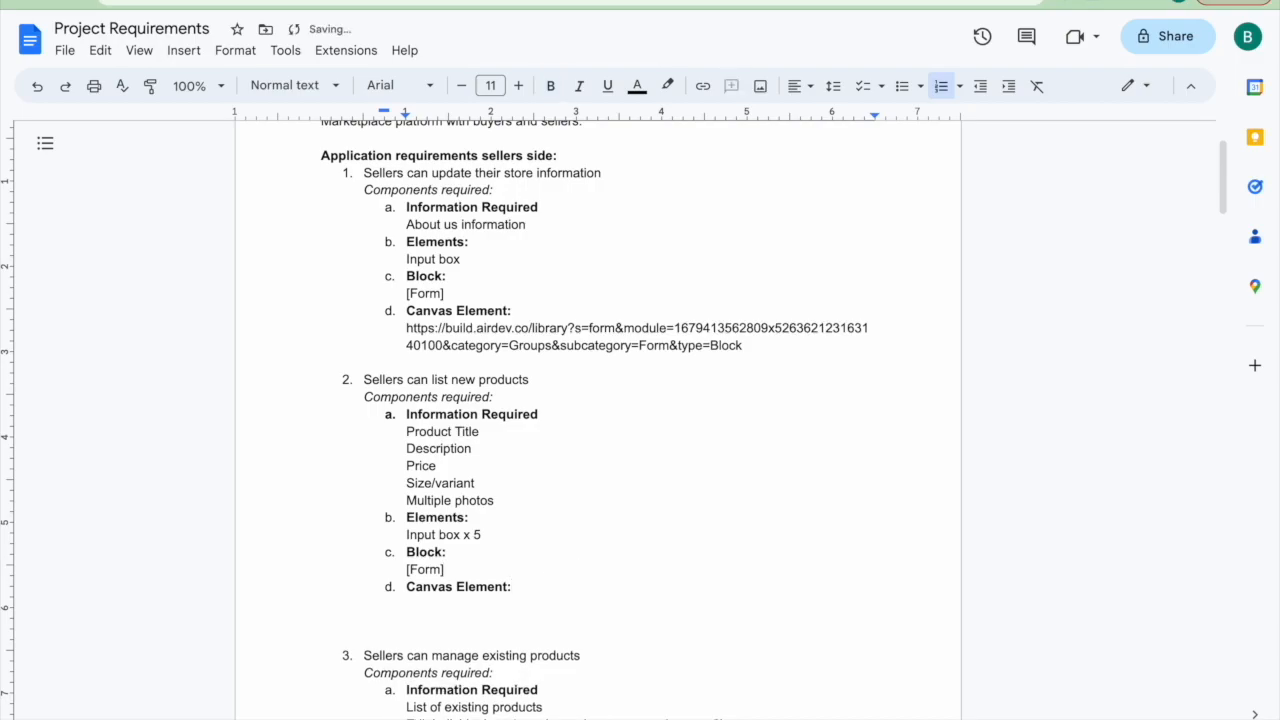
{"action": "key", "text": "ctrl+v"}
Add an empty, unbolded line under the third requirement's Canvas Element.
{"action": "scroll", "coordinate": [487, 670], "scroll_direction": "down", "scroll_amount": 2}
{"action": "scroll", "coordinate": [487, 670], "scroll_direction": "down", "scroll_amount": 3}
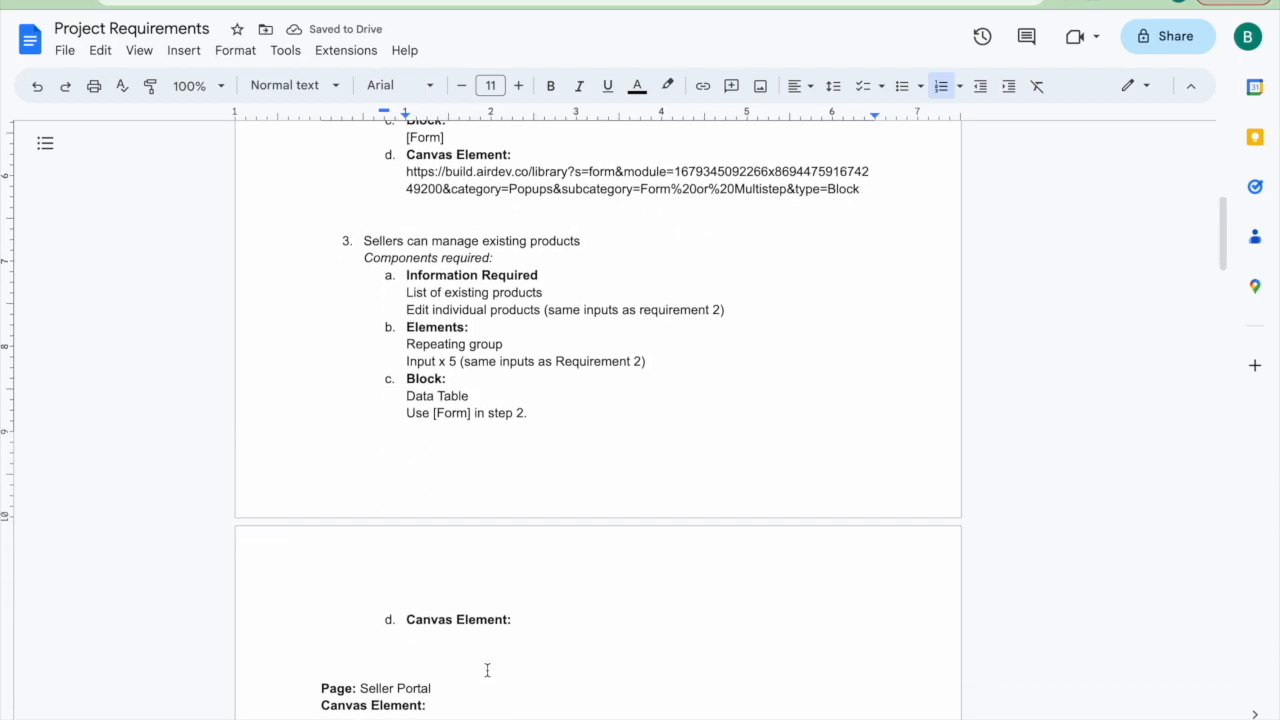
{"action": "left_click", "coordinate": [534, 620]}
{"action": "key", "text": "Return"}
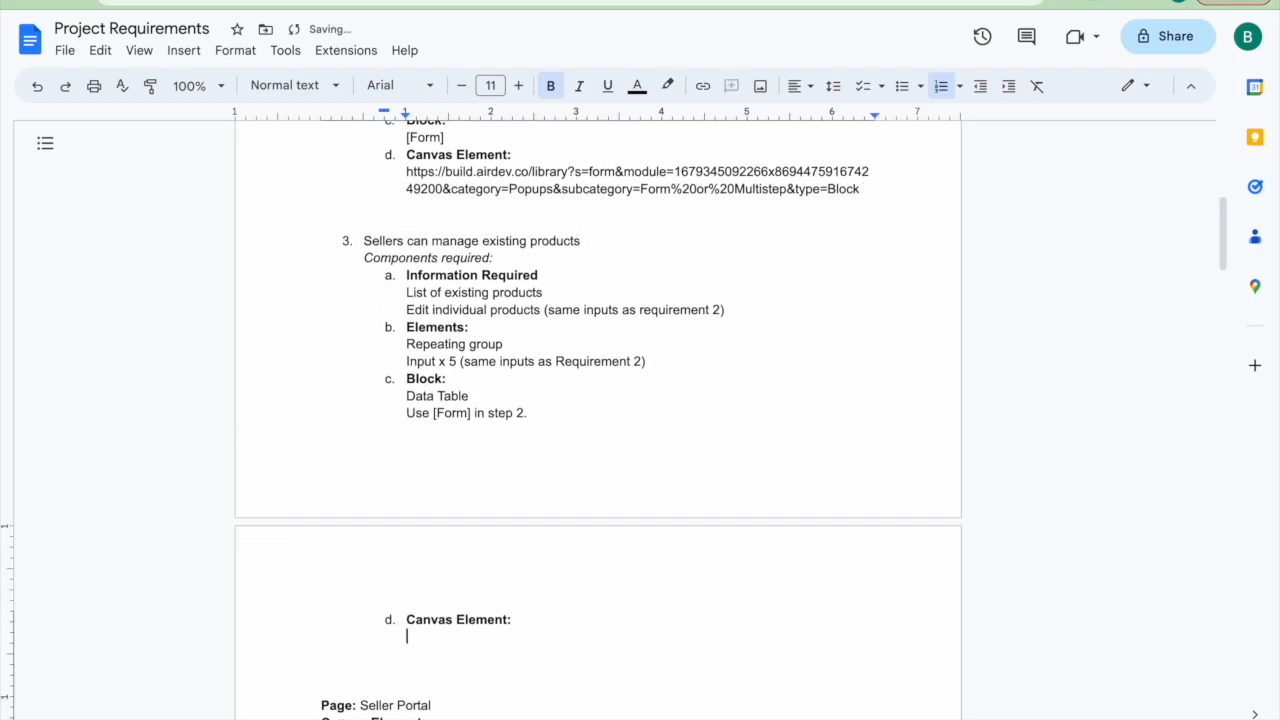
{"action": "key", "text": "ctrl+b"}
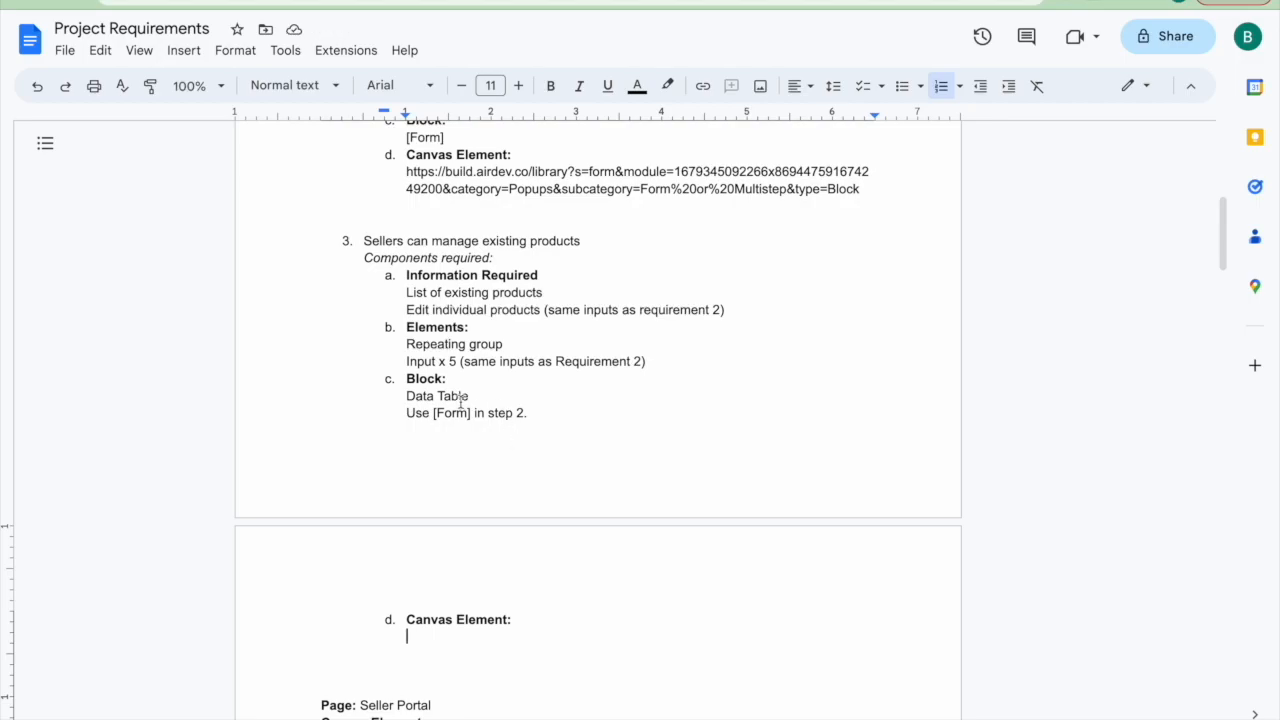
Check the "Data Table" and "Use [Form] in step 2." block entries of the third requirement.
{"action": "left_click_drag", "start_coordinate": [472, 397], "coordinate": [402, 396]}
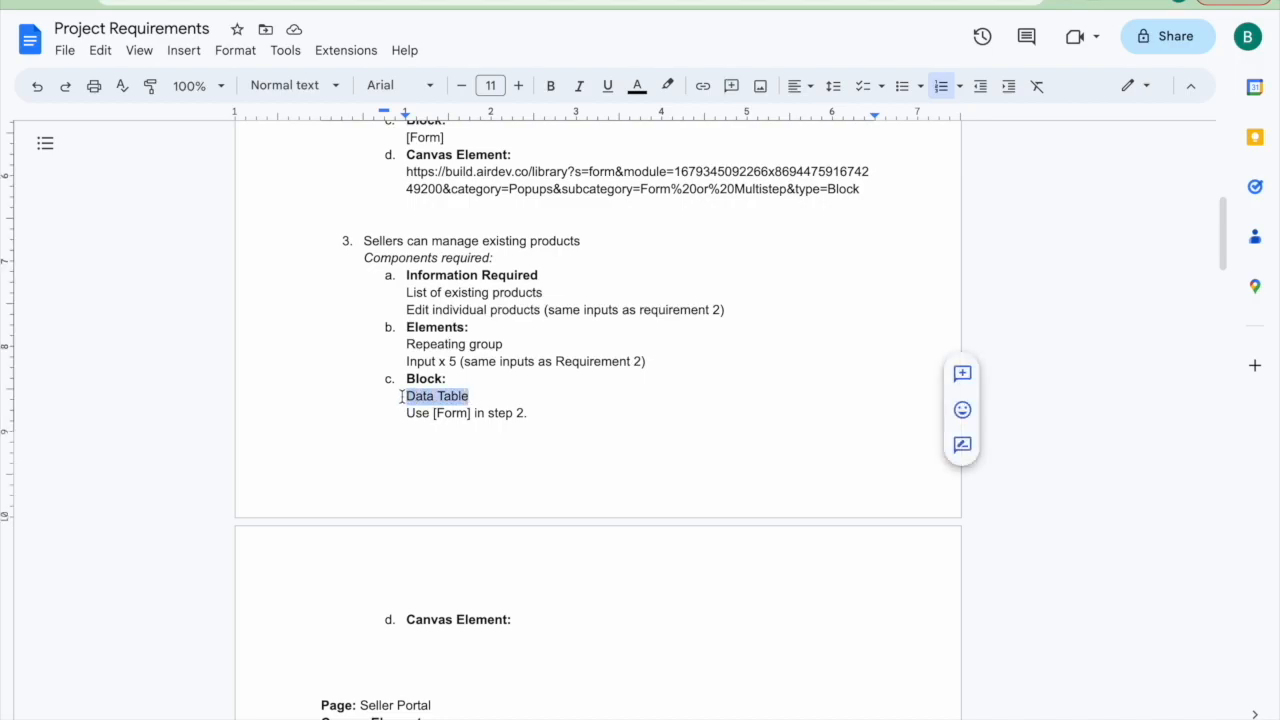
{"action": "left_click", "coordinate": [466, 398]}
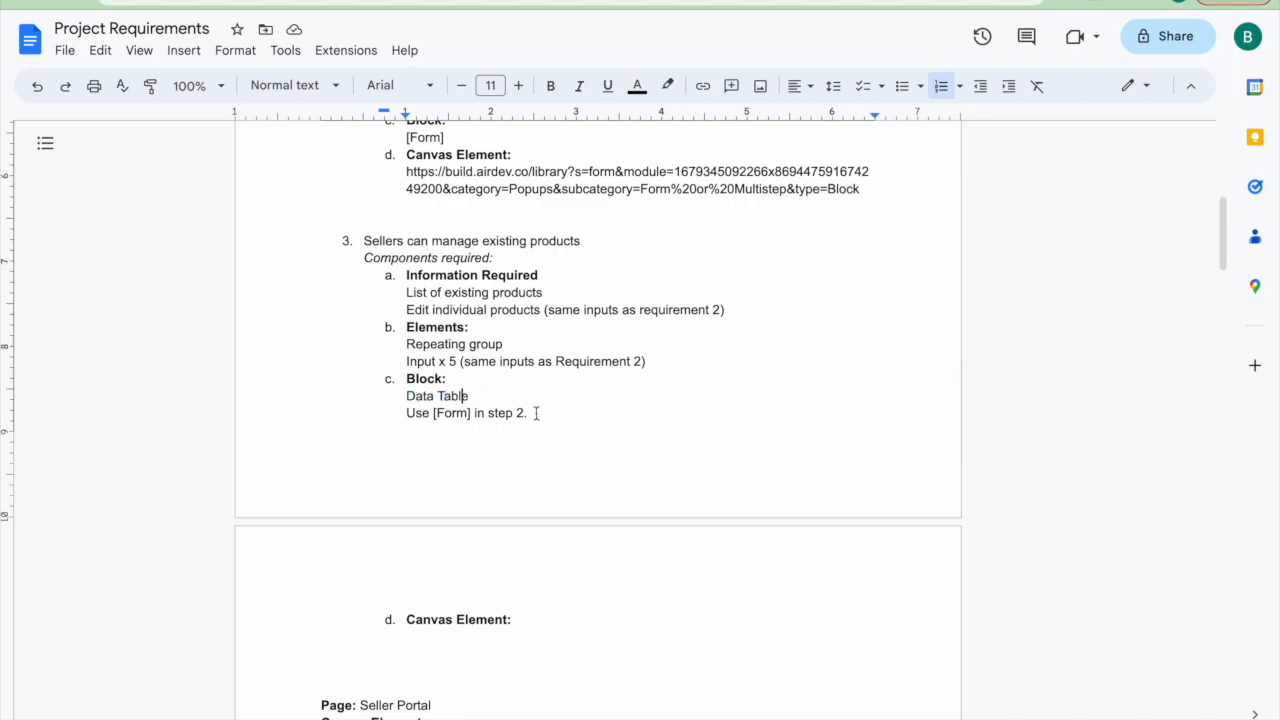
{"action": "left_click_drag", "start_coordinate": [535, 413], "coordinate": [404, 413]}
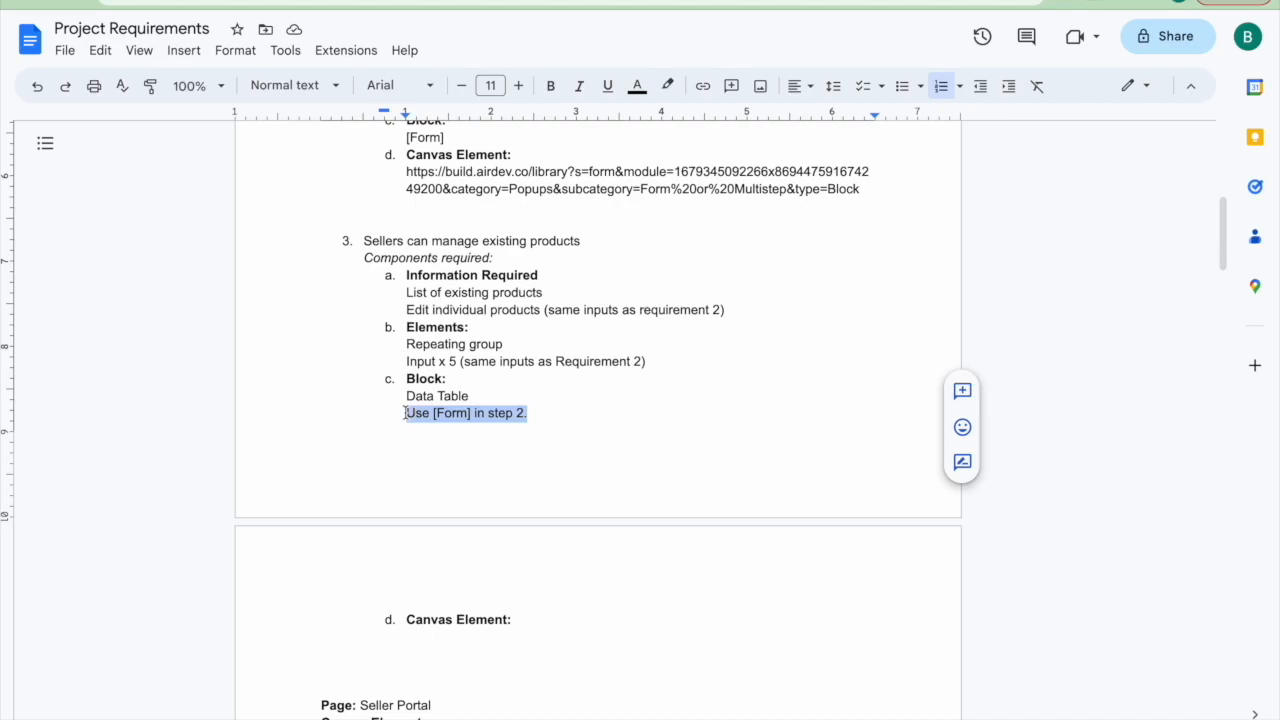
Switch from the requirements document to the AirDev Canvas library and search it for "data table".
{"action": "scroll", "coordinate": [498, 220], "scroll_direction": "up", "scroll_amount": 1}
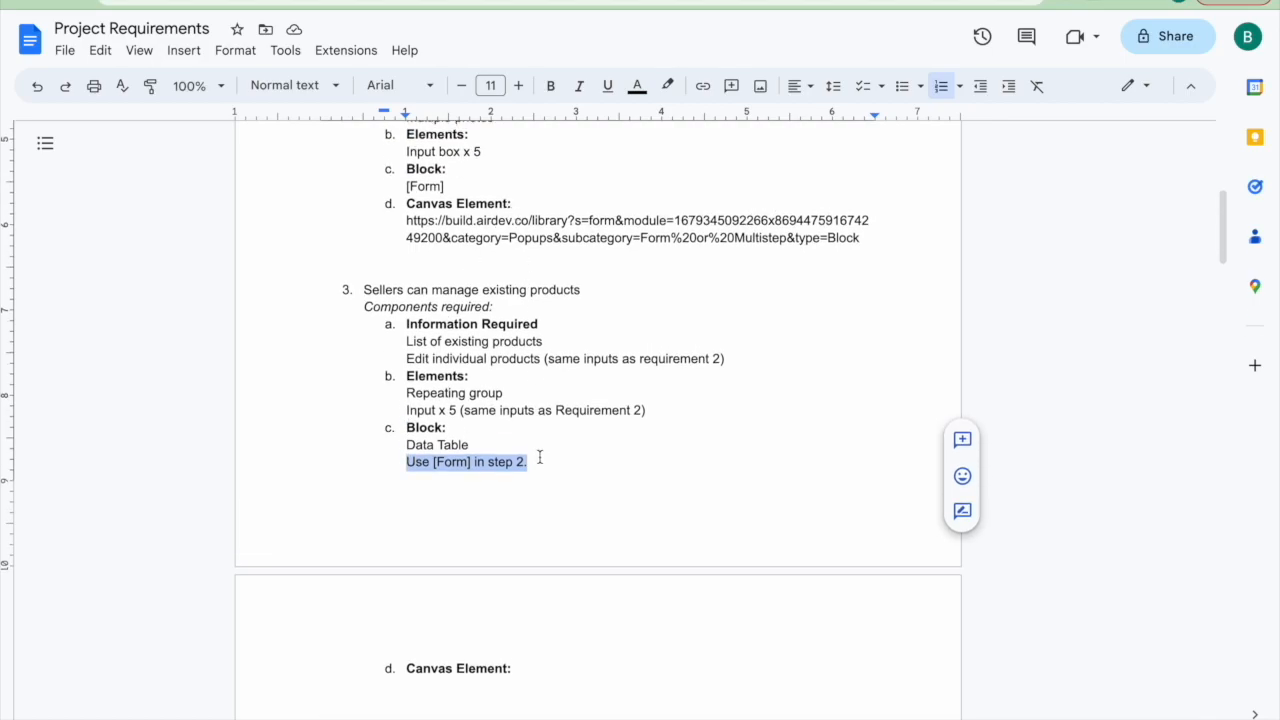
{"action": "left_click", "coordinate": [532, 473]}
{"action": "left_click", "coordinate": [533, 462]}
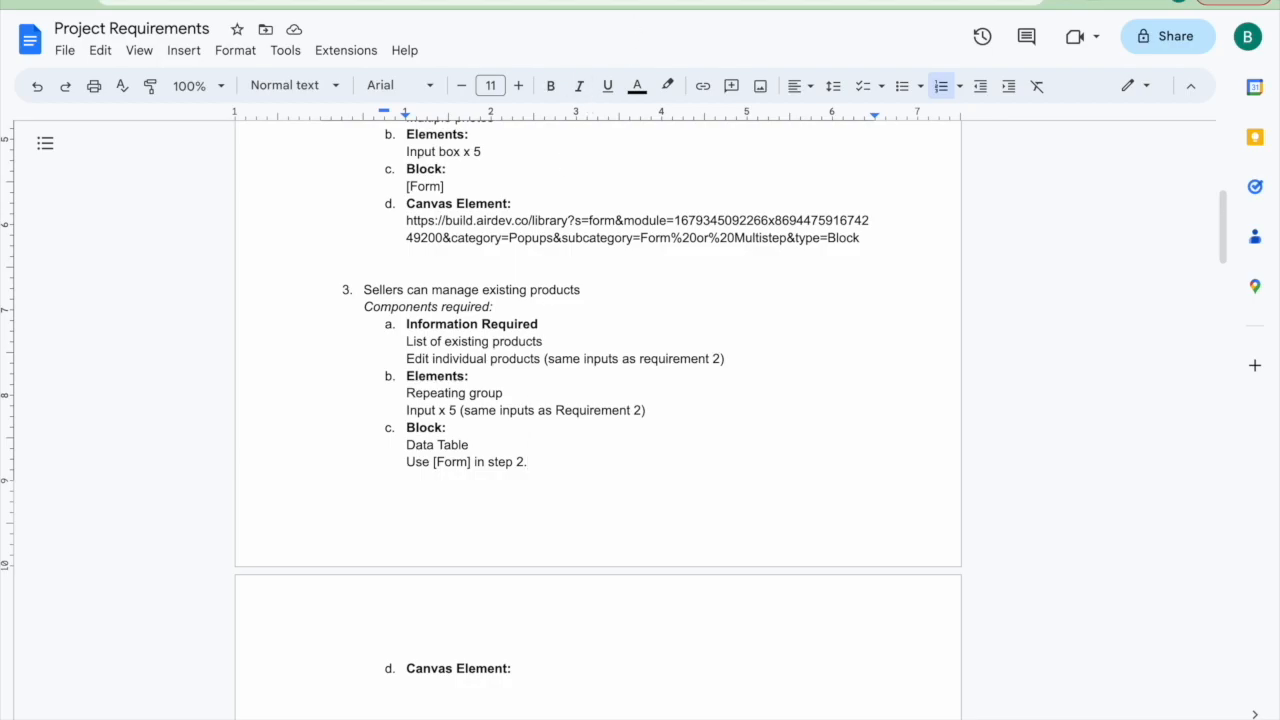
{"action": "left_click", "coordinate": [565, 1]}
{"action": "double_click", "coordinate": [104, 96]}
{"action": "type", "text": "data table"}
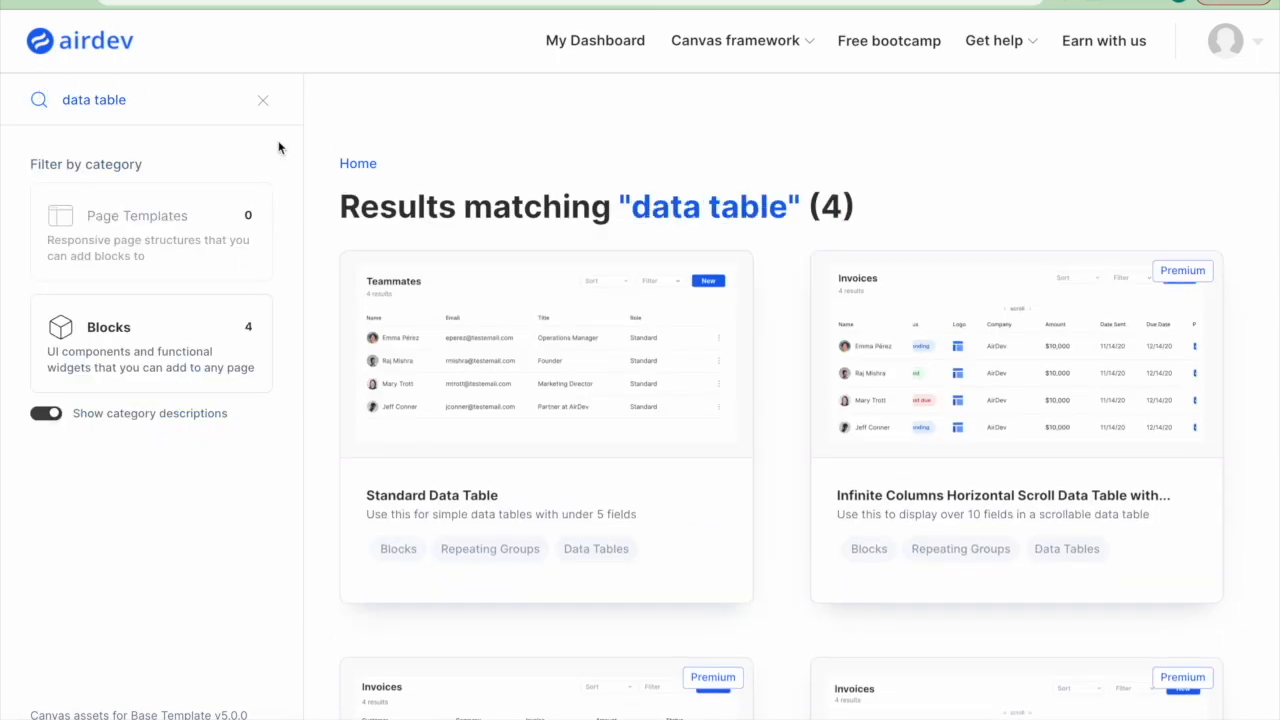
{"action": "scroll", "coordinate": [480, 182], "scroll_direction": "down", "scroll_amount": 4}
{"action": "scroll", "coordinate": [482, 185], "scroll_direction": "up", "scroll_amount": 2}
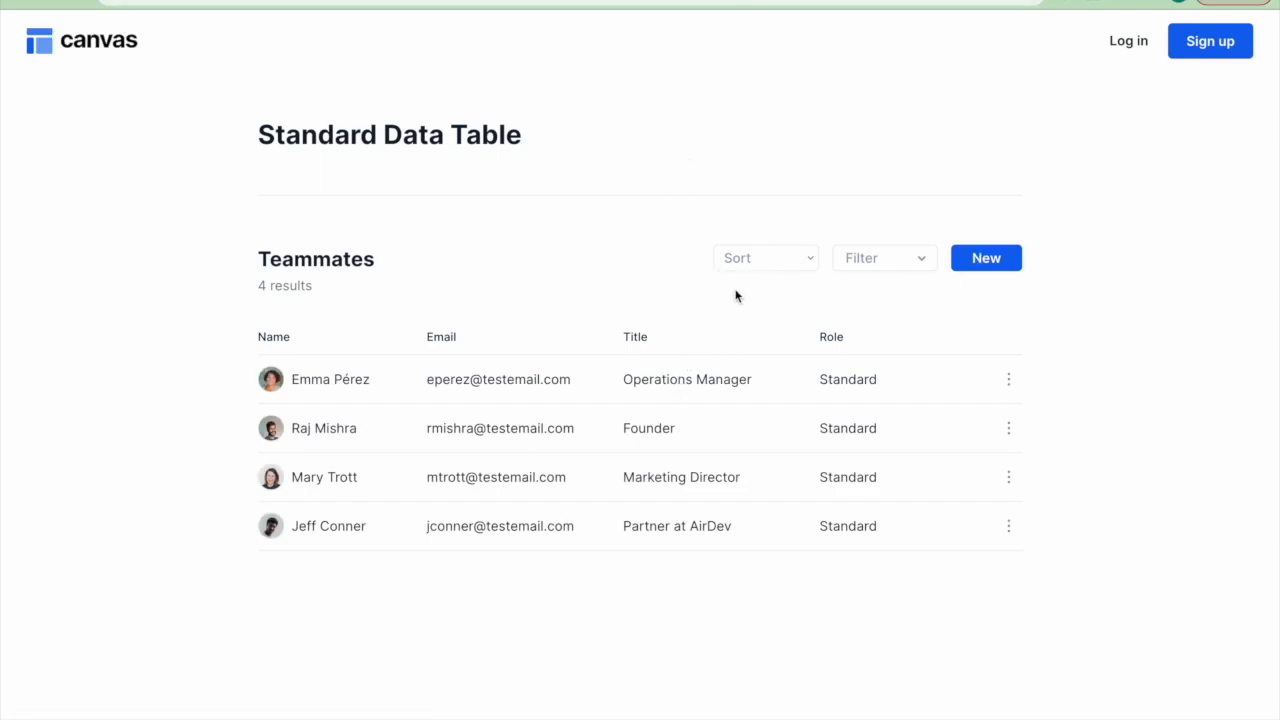
Examine the Standard Data Table demo, including its sort and filter options and the actions available on a row.
{"action": "left_click", "coordinate": [761, 258]}
{"action": "left_click", "coordinate": [760, 260]}
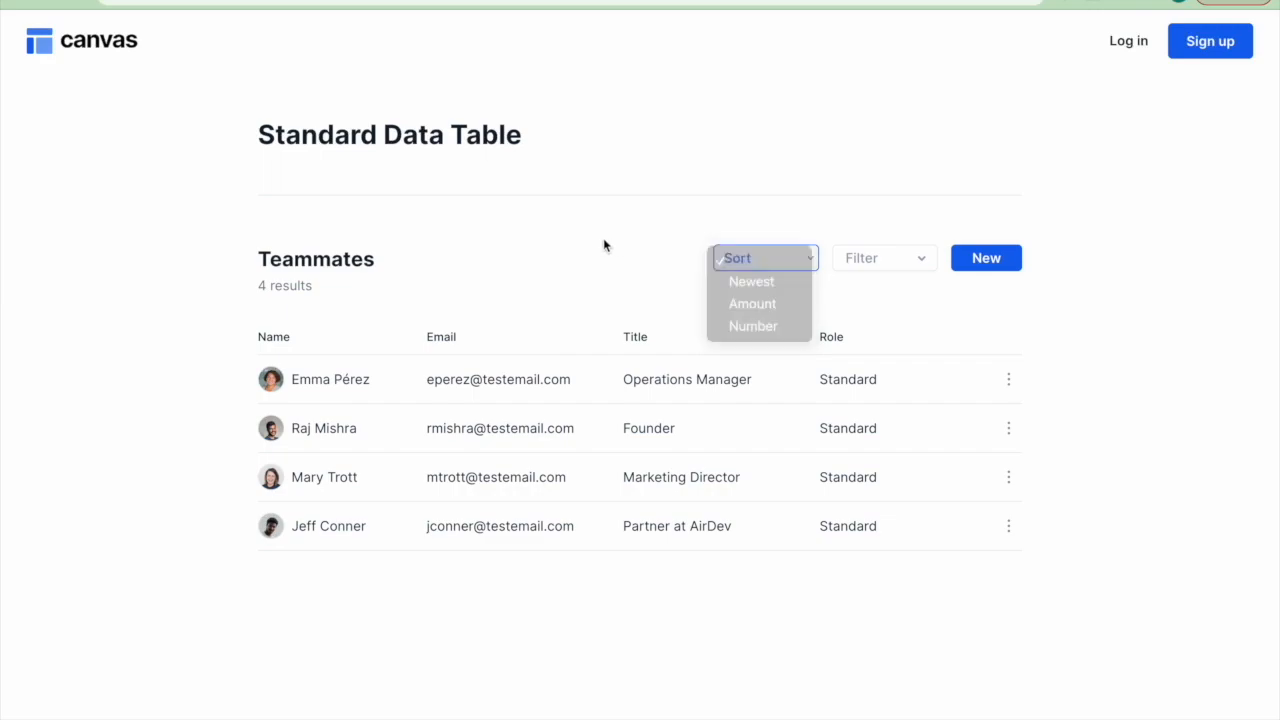
{"action": "left_click", "coordinate": [862, 264]}
{"action": "left_click", "coordinate": [620, 263]}
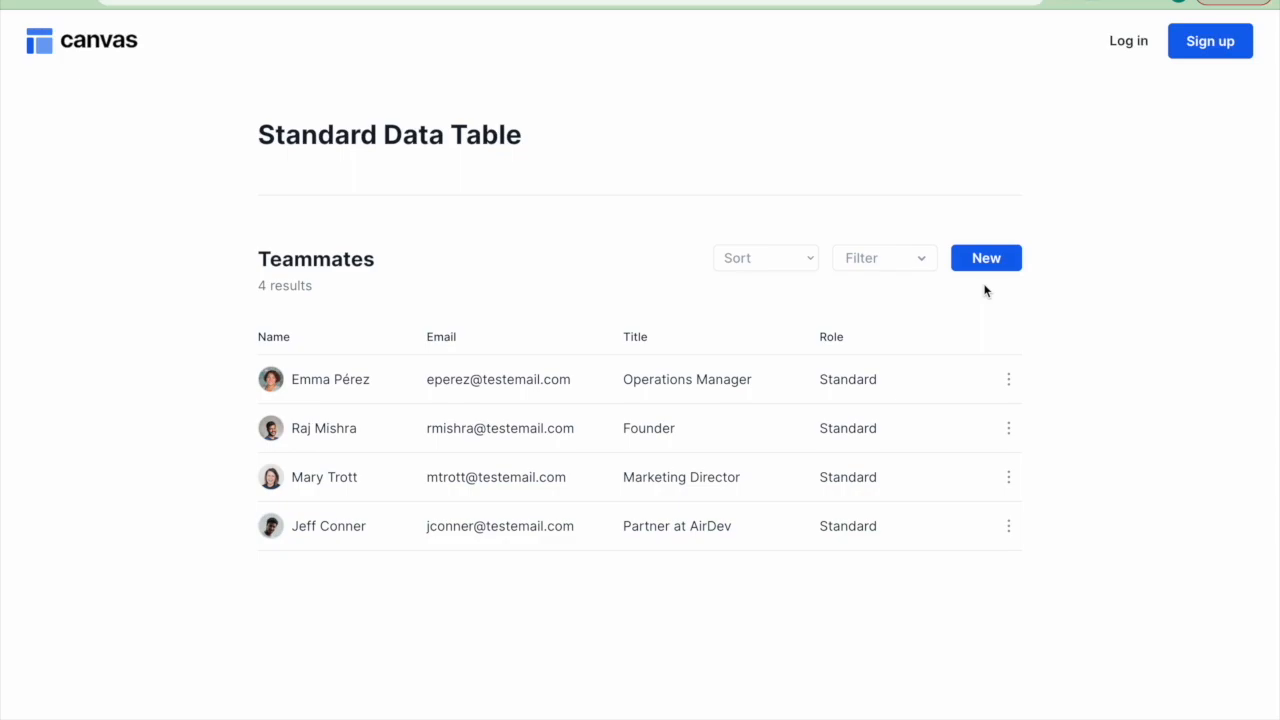
{"action": "left_click", "coordinate": [1007, 379]}
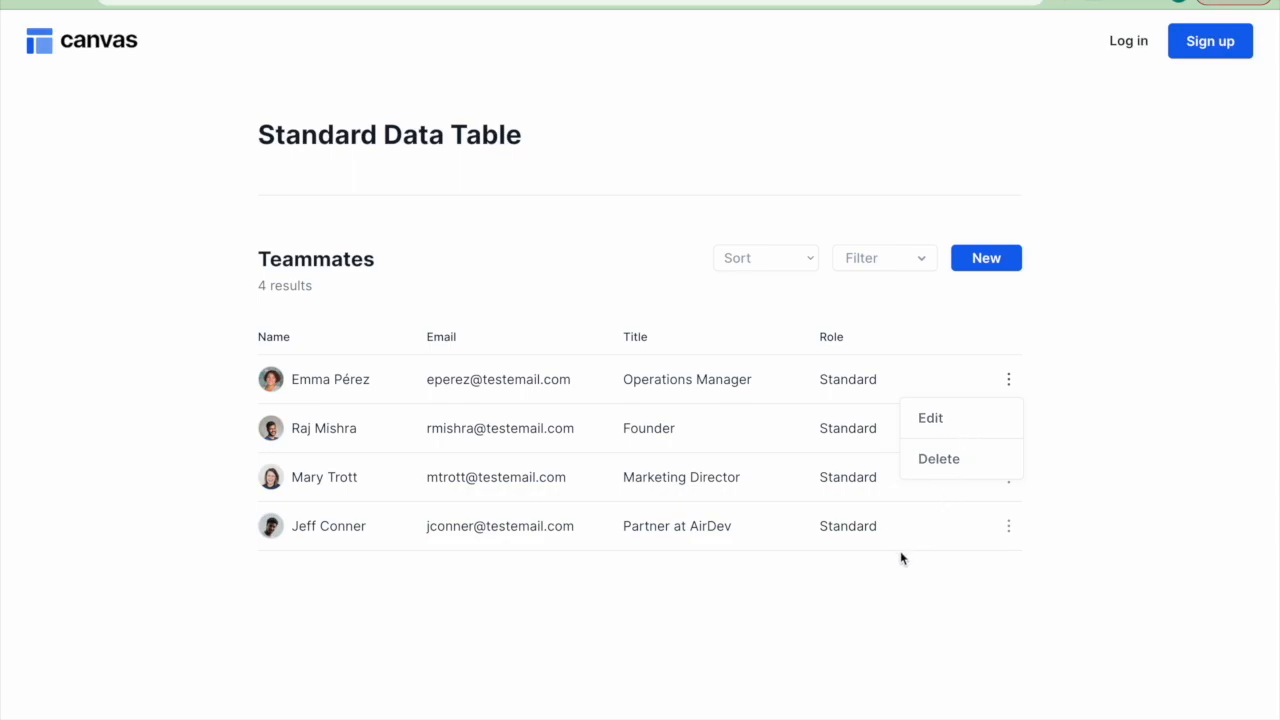
{"action": "left_click", "coordinate": [908, 592]}
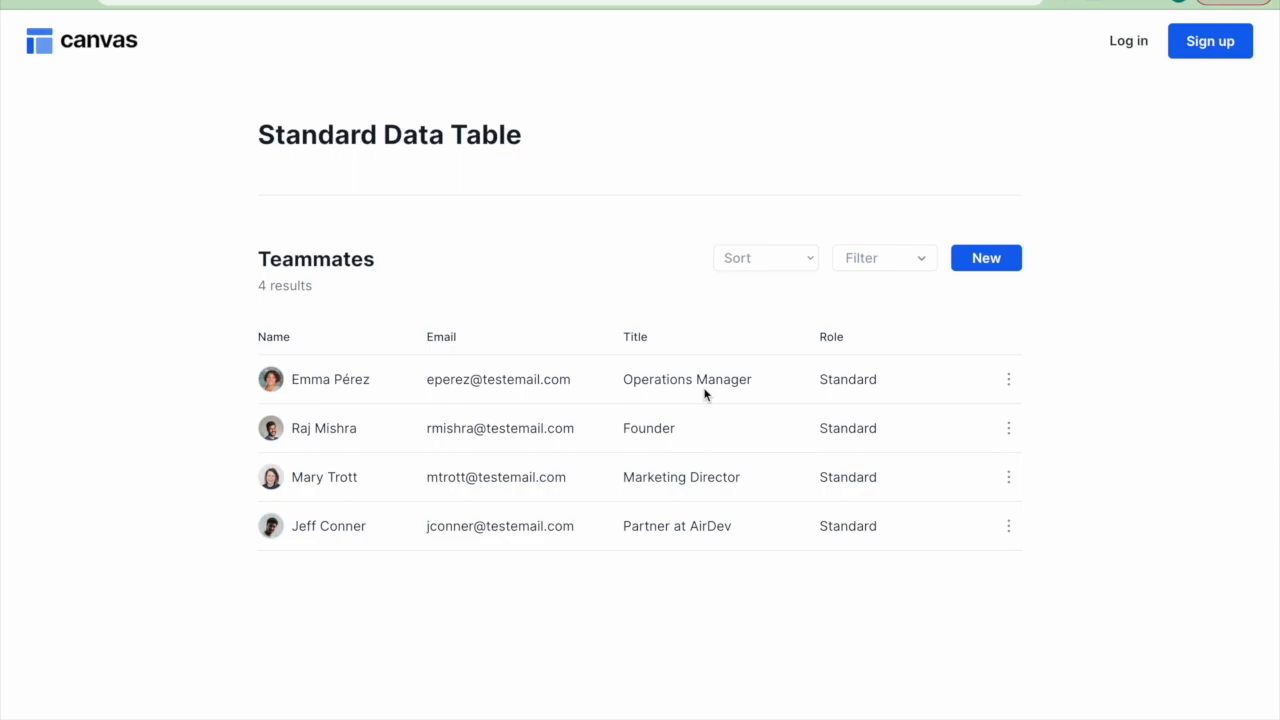
Add the library page link of the Standard Data Table under requirement 3's Canvas Element in the Google Docs file.
{"action": "left_click", "coordinate": [590, 1]}
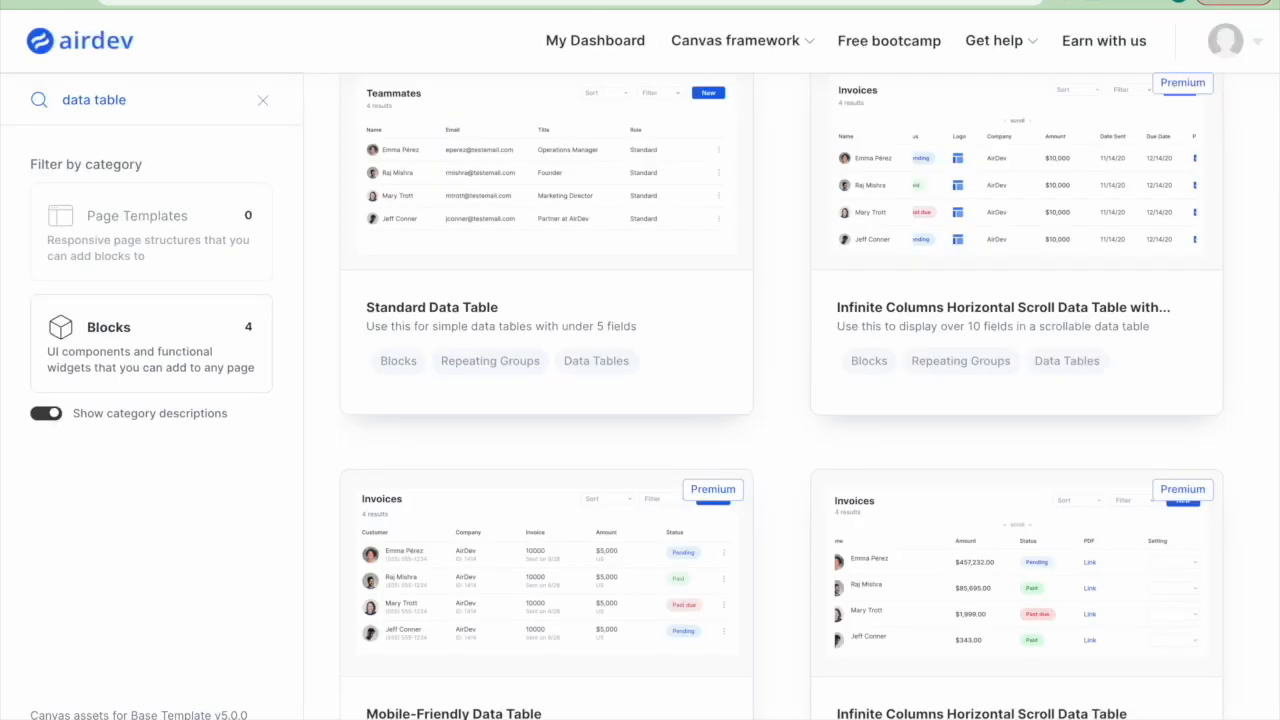
{"action": "left_click", "coordinate": [533, 175]}
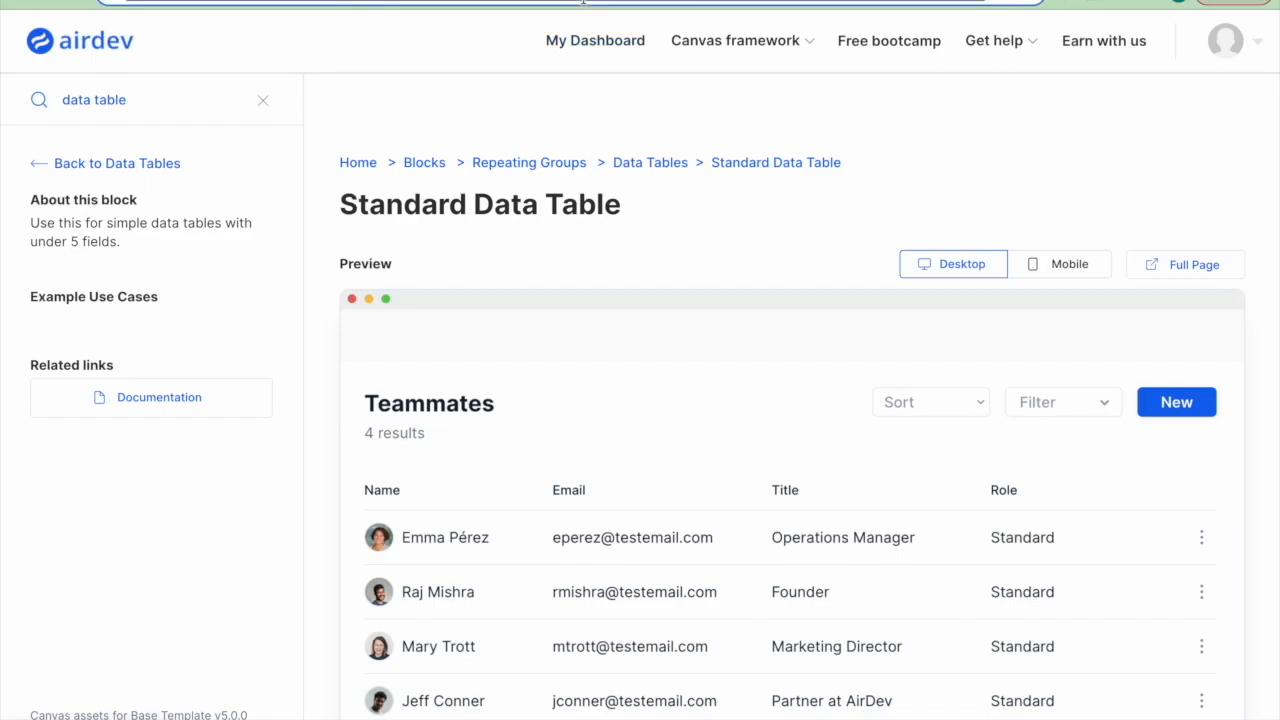
{"action": "left_click", "coordinate": [400, 1]}
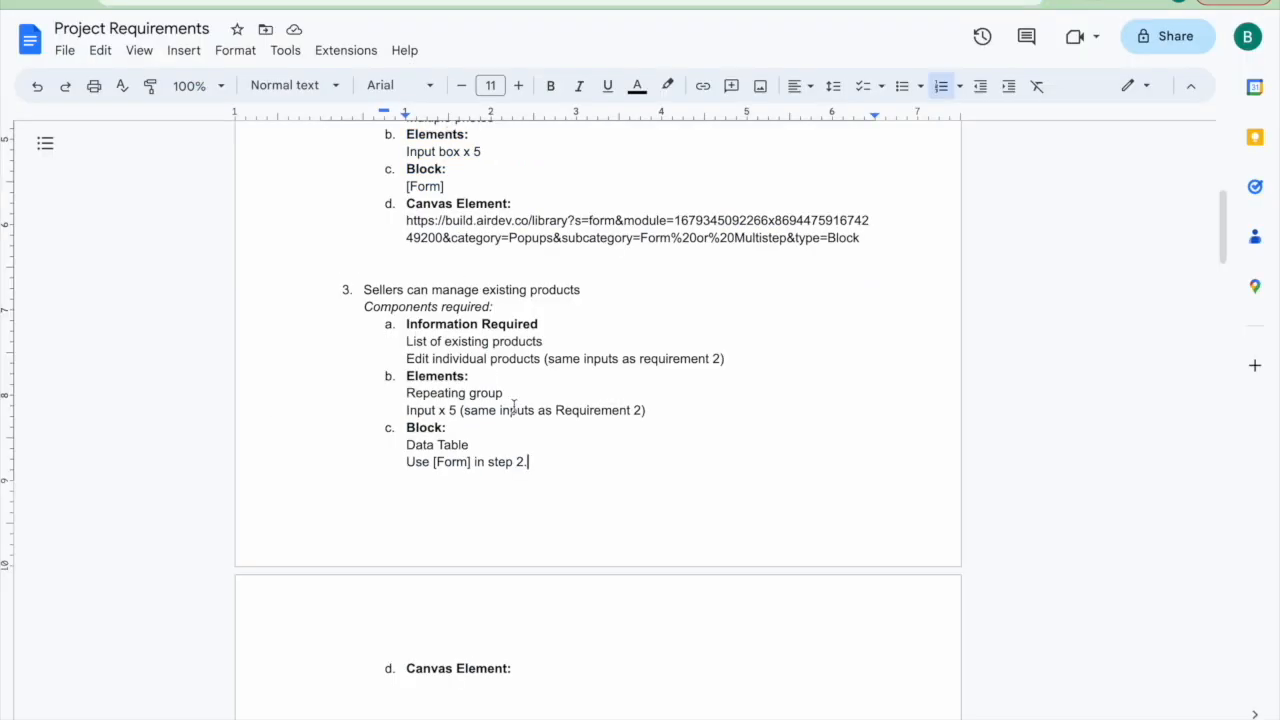
{"action": "left_click", "coordinate": [523, 667]}
{"action": "key", "text": "Return"}
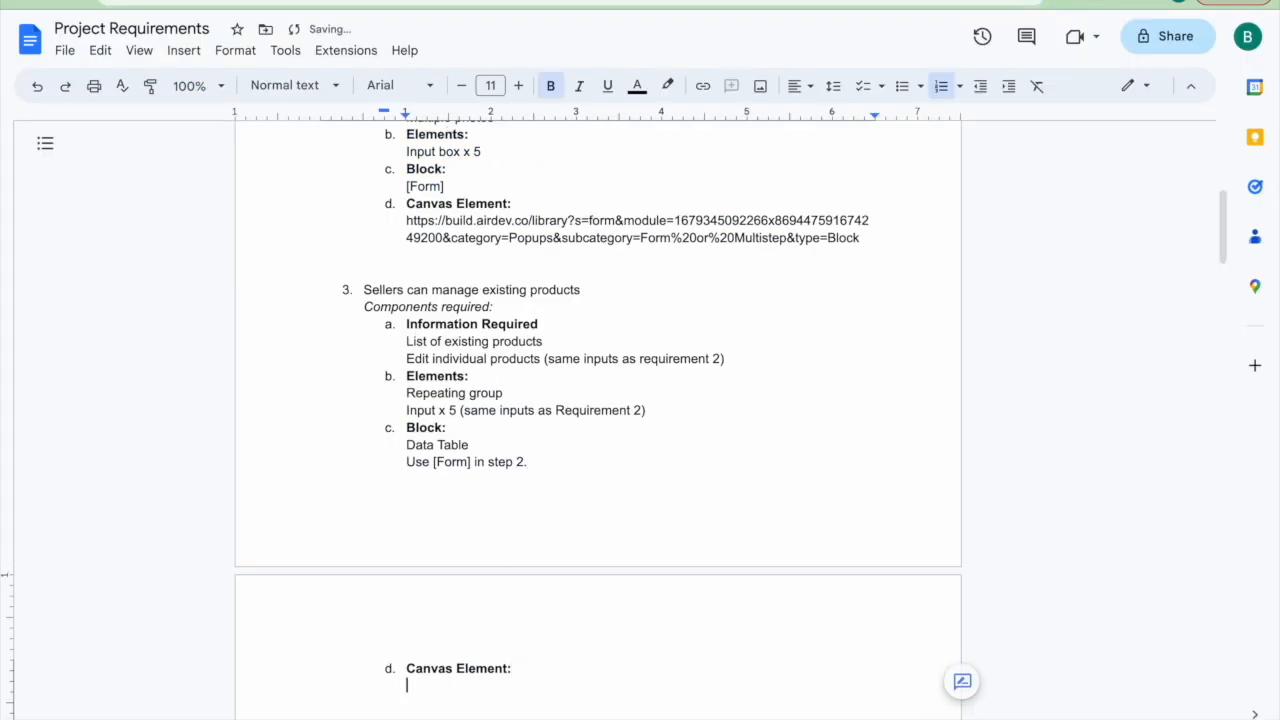
{"action": "key", "text": "ctrl+v"}
{"action": "scroll", "coordinate": [488, 570], "scroll_direction": "down", "scroll_amount": 3}
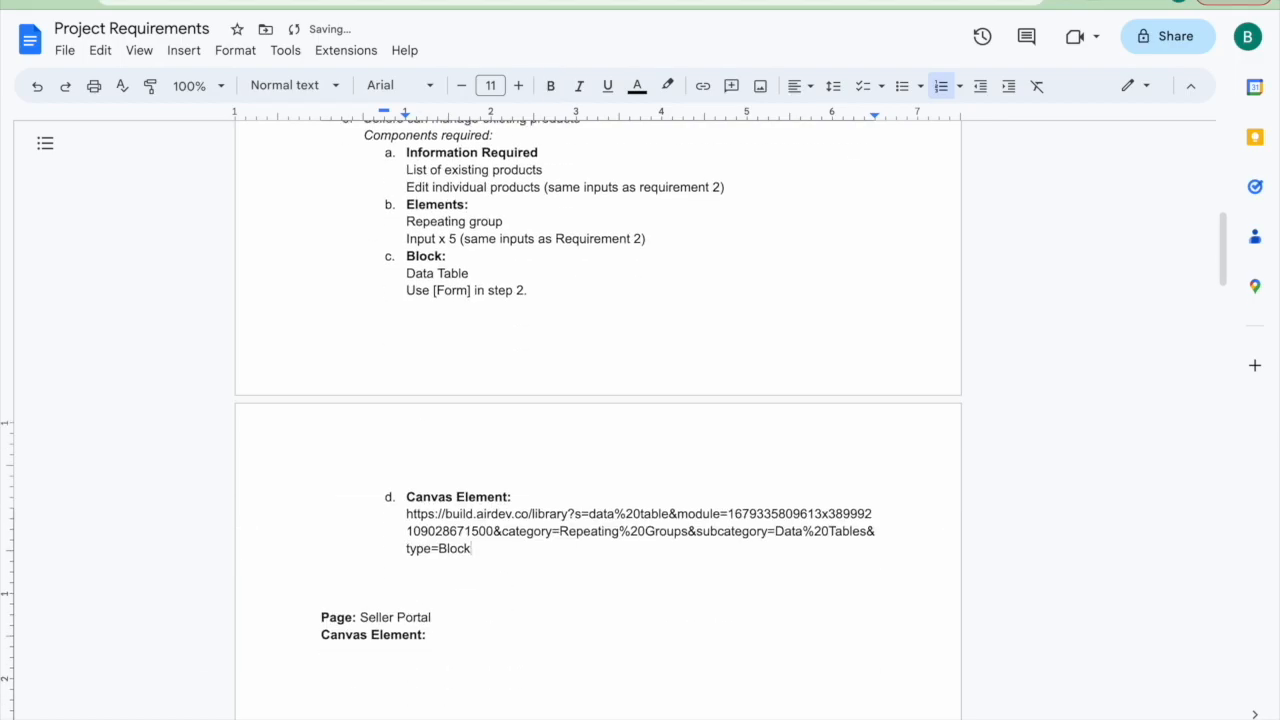
Return to the AirDev Canvas library, search it for "portal" and review the matching page templates.
{"action": "left_click", "coordinate": [486, 511]}
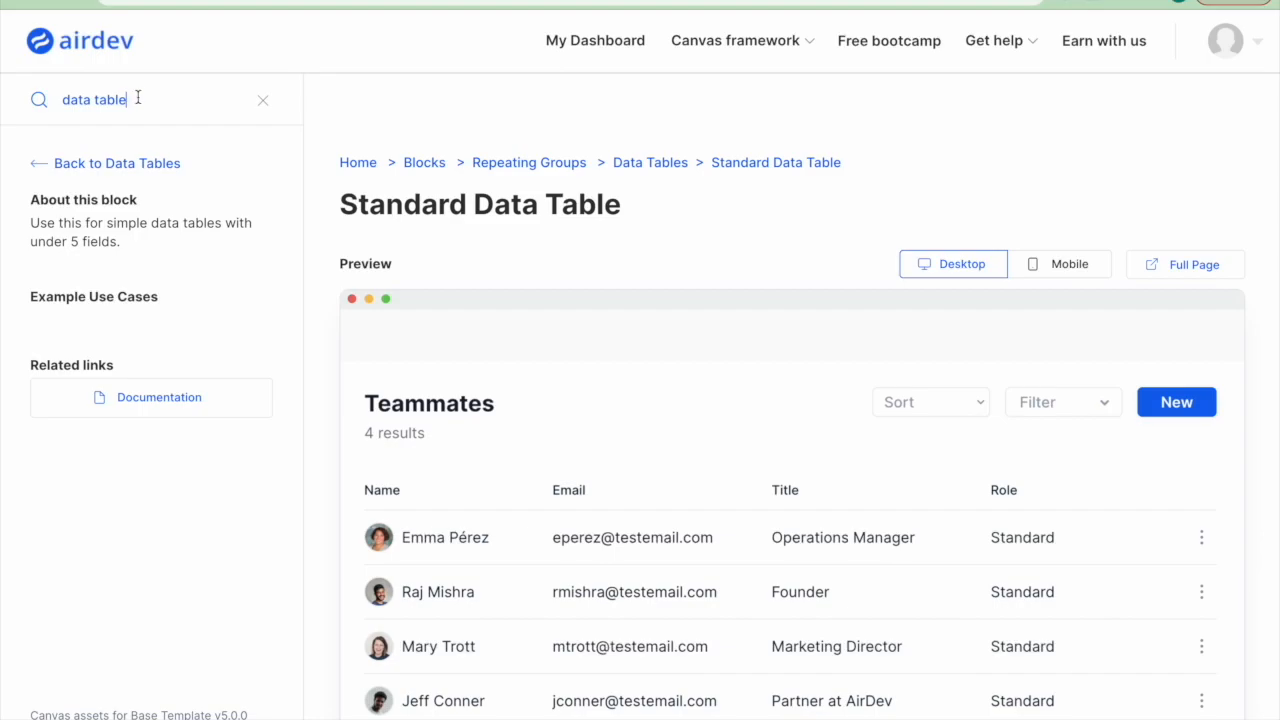
{"action": "left_click_drag", "start_coordinate": [137, 99], "coordinate": [64, 100]}
{"action": "type", "text": "portal"}
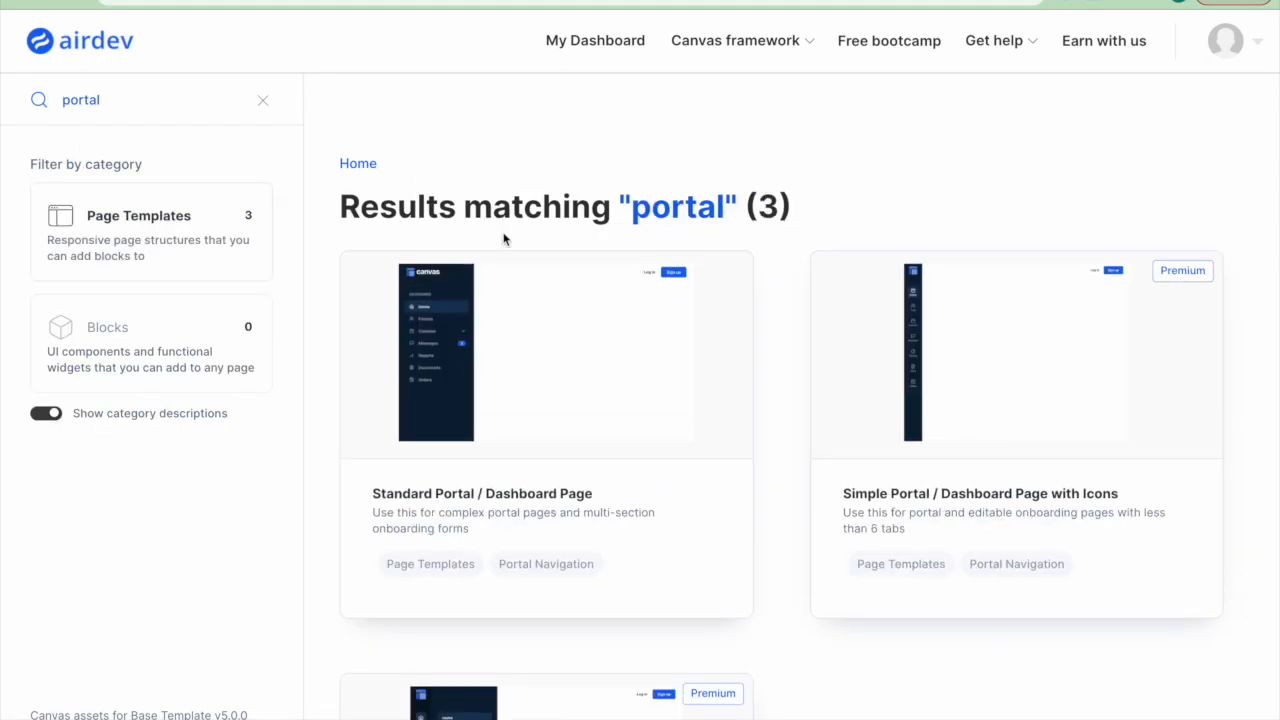
{"action": "scroll", "coordinate": [504, 238], "scroll_direction": "down", "scroll_amount": 4}
{"action": "scroll", "coordinate": [505, 240], "scroll_direction": "up", "scroll_amount": 1}
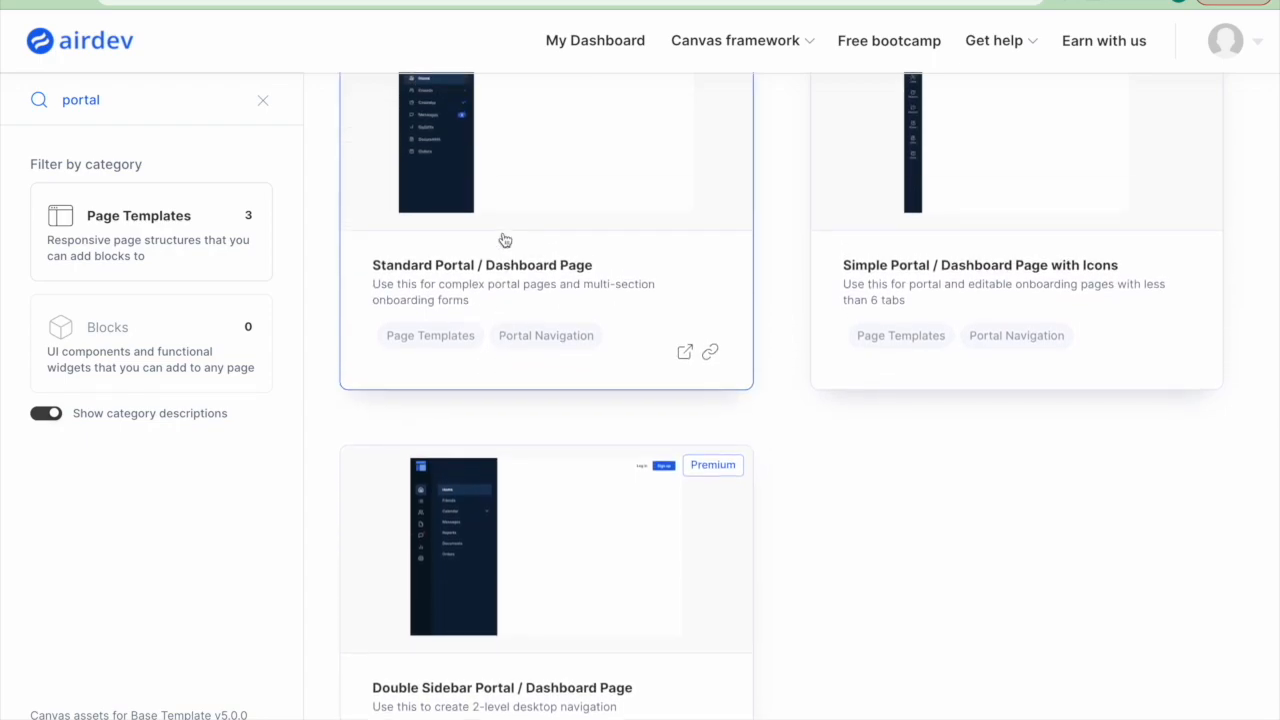
{"action": "scroll", "coordinate": [608, 300], "scroll_direction": "up", "scroll_amount": 1}
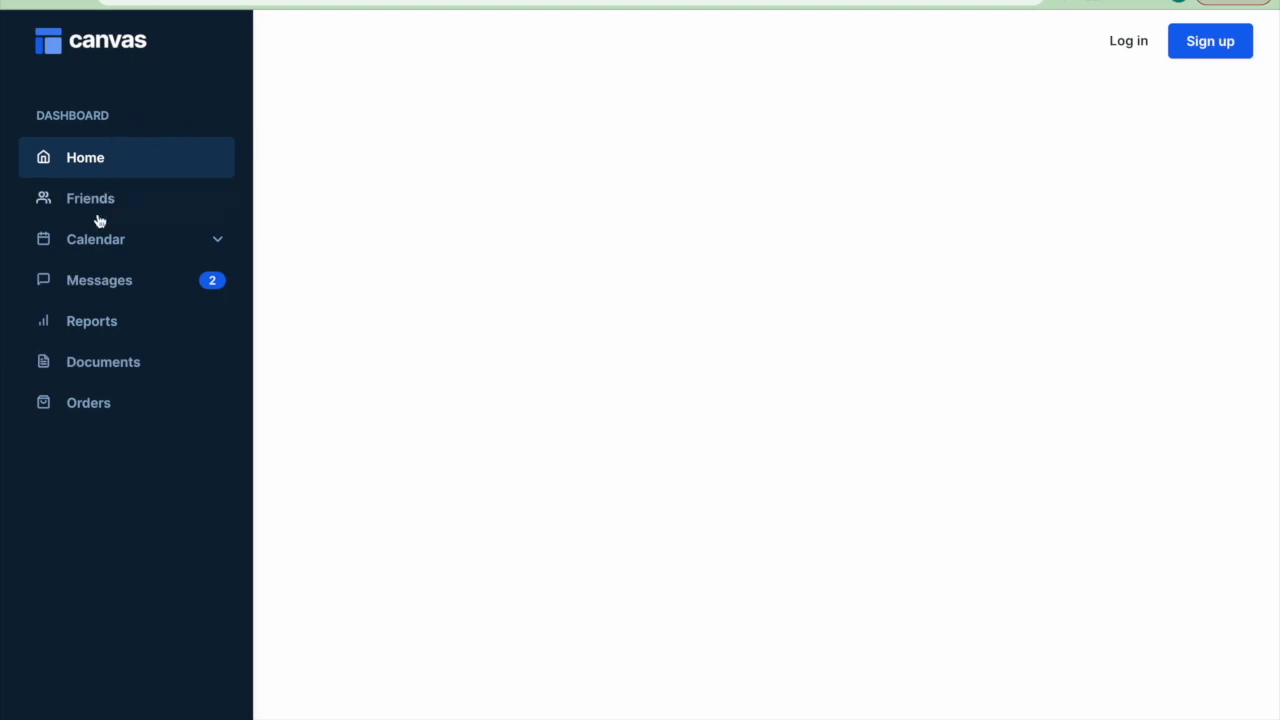
Examine the sidebar navigation of the Standard Portal / Dashboard Page demo by switching between Home, Friends and Reports.
{"action": "left_click", "coordinate": [126, 197]}
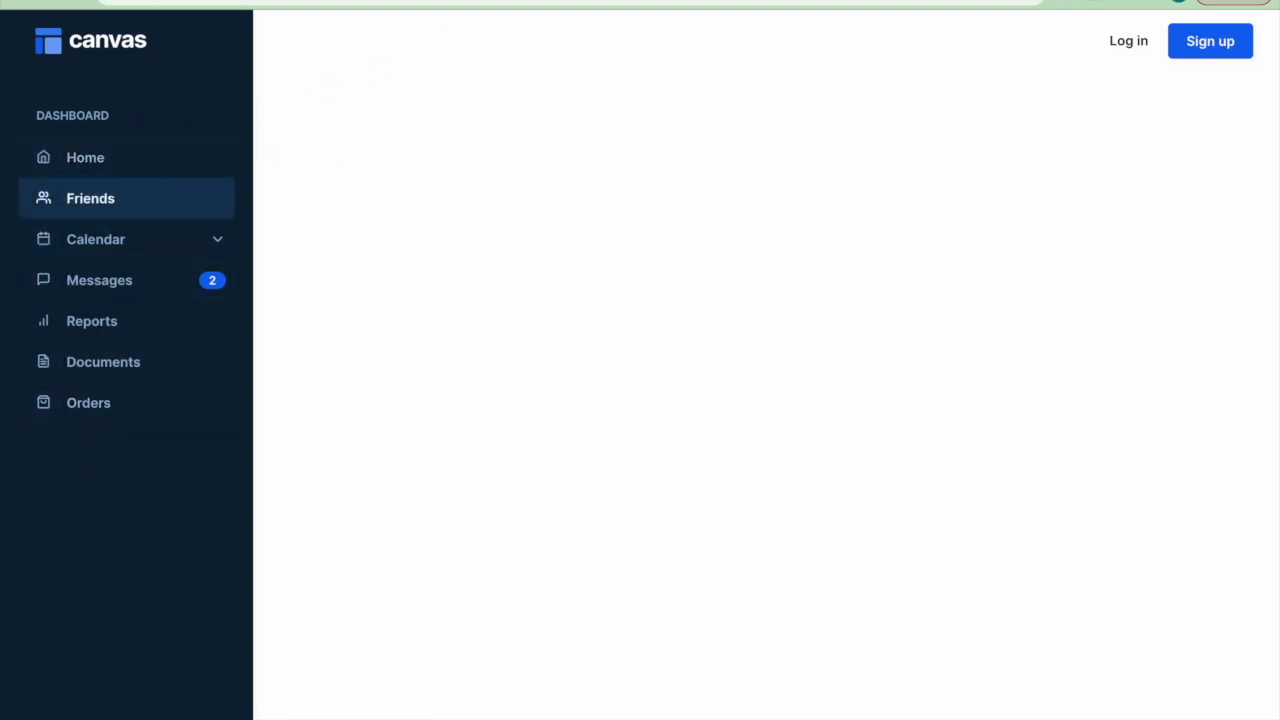
{"action": "left_click", "coordinate": [110, 328]}
{"action": "left_click", "coordinate": [485, 3]}
{"action": "left_click", "coordinate": [379, 244]}
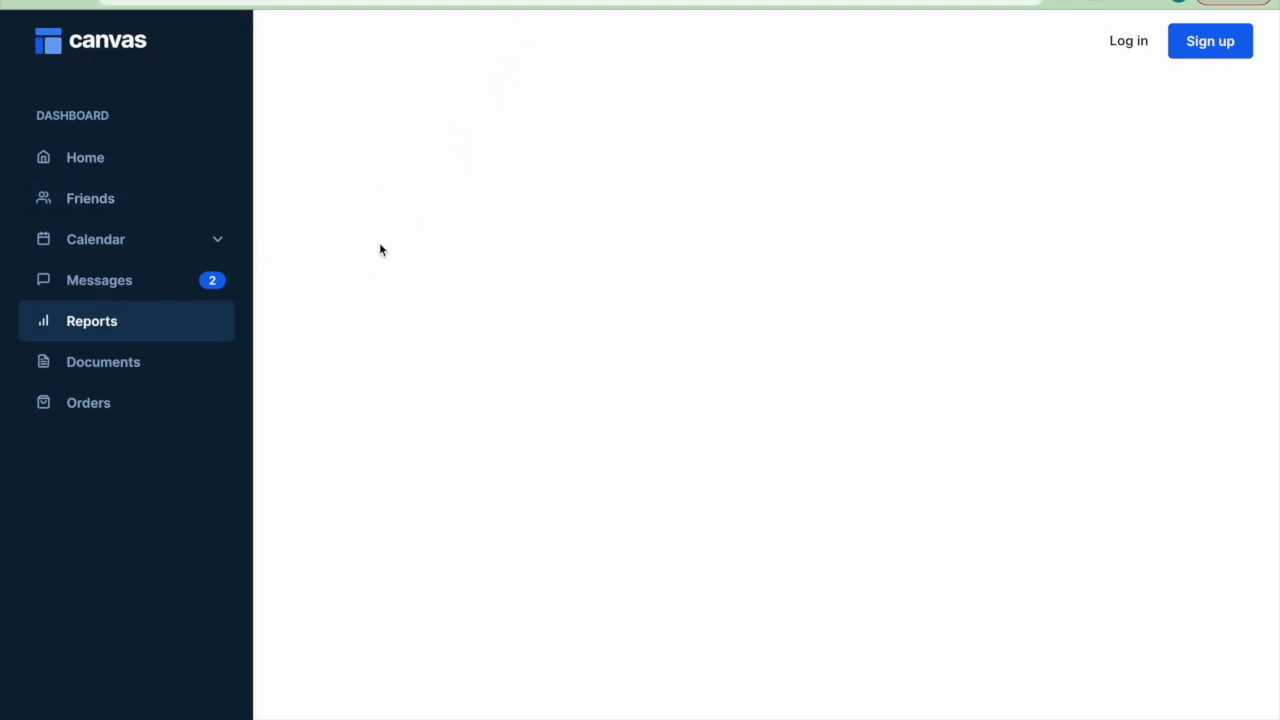
{"action": "left_click", "coordinate": [155, 163]}
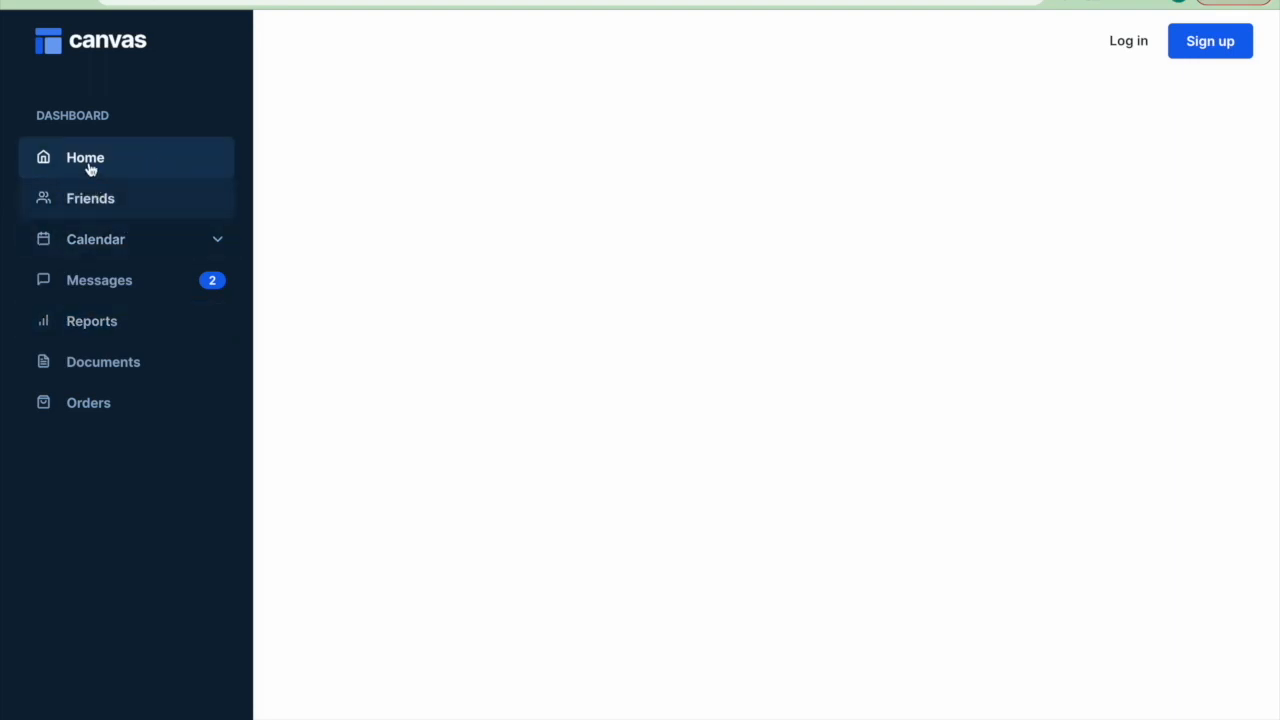
{"action": "left_click", "coordinate": [100, 210]}
{"action": "left_click", "coordinate": [123, 168]}
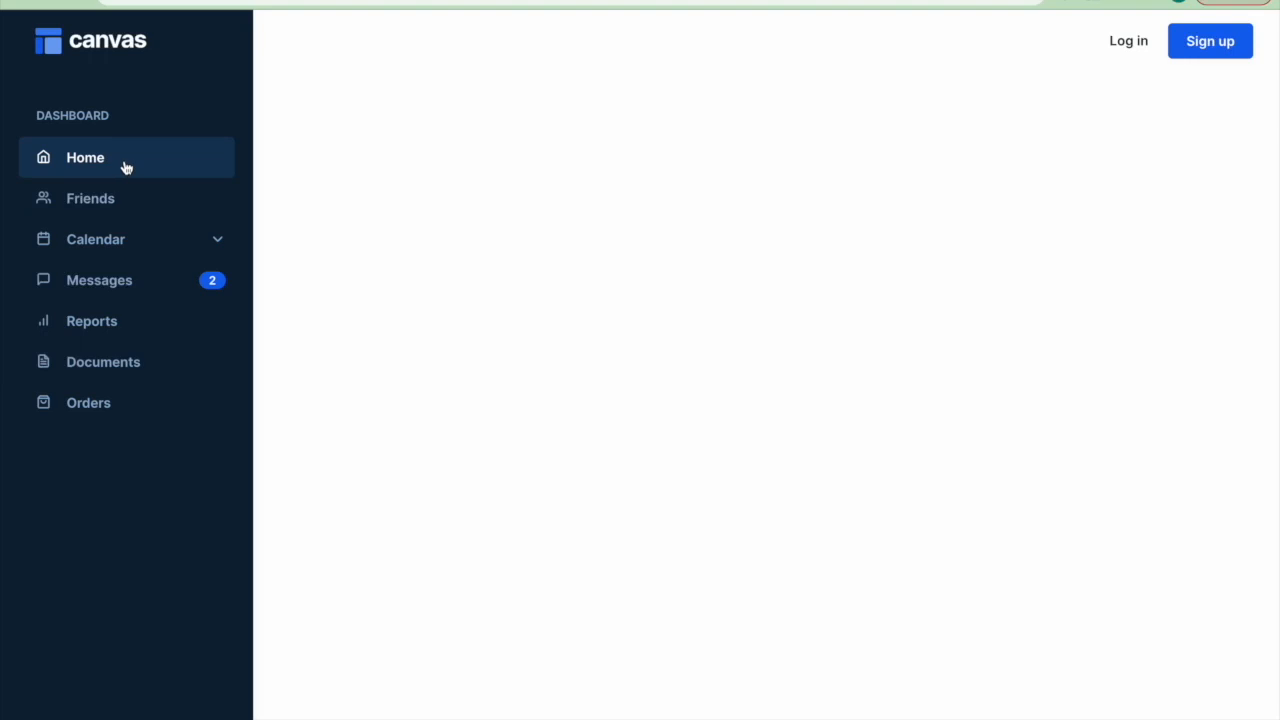
Add the library page link of the Standard Portal / Dashboard Page, unbolded, under the Seller Portal page's Canvas Element in Google Docs.
{"action": "key", "text": "super+w"}
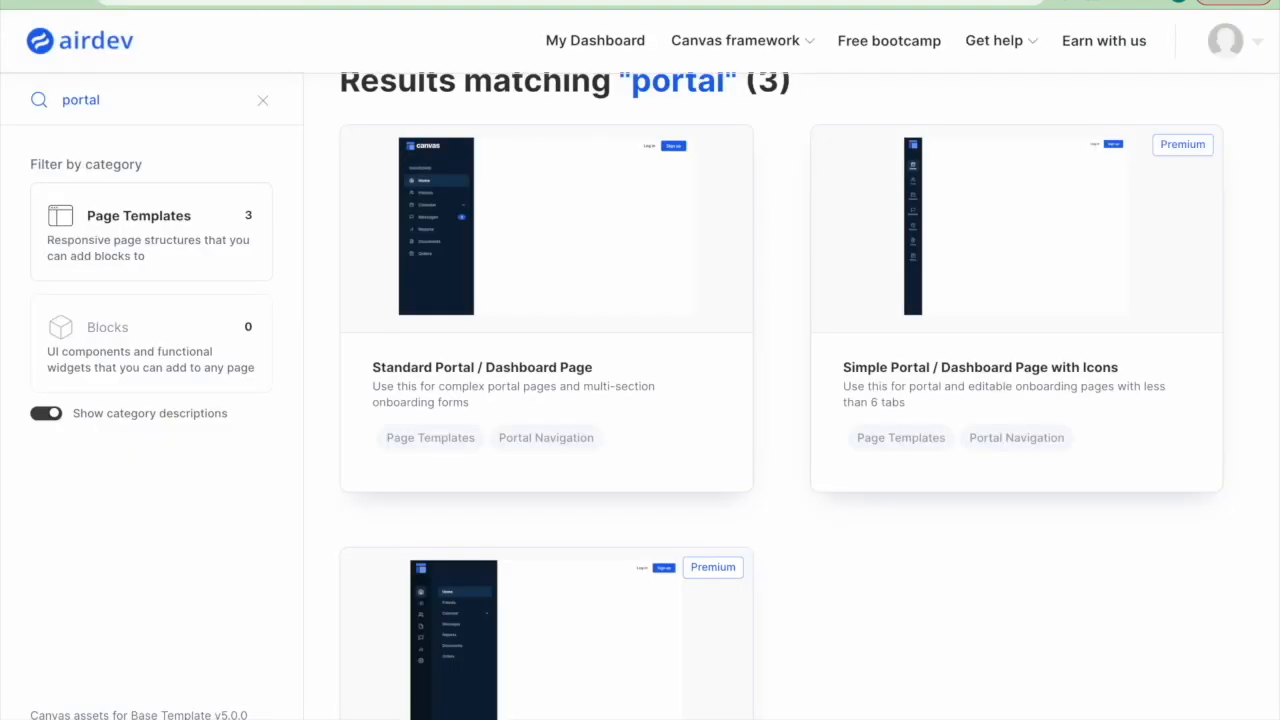
{"action": "left_click", "coordinate": [484, 243]}
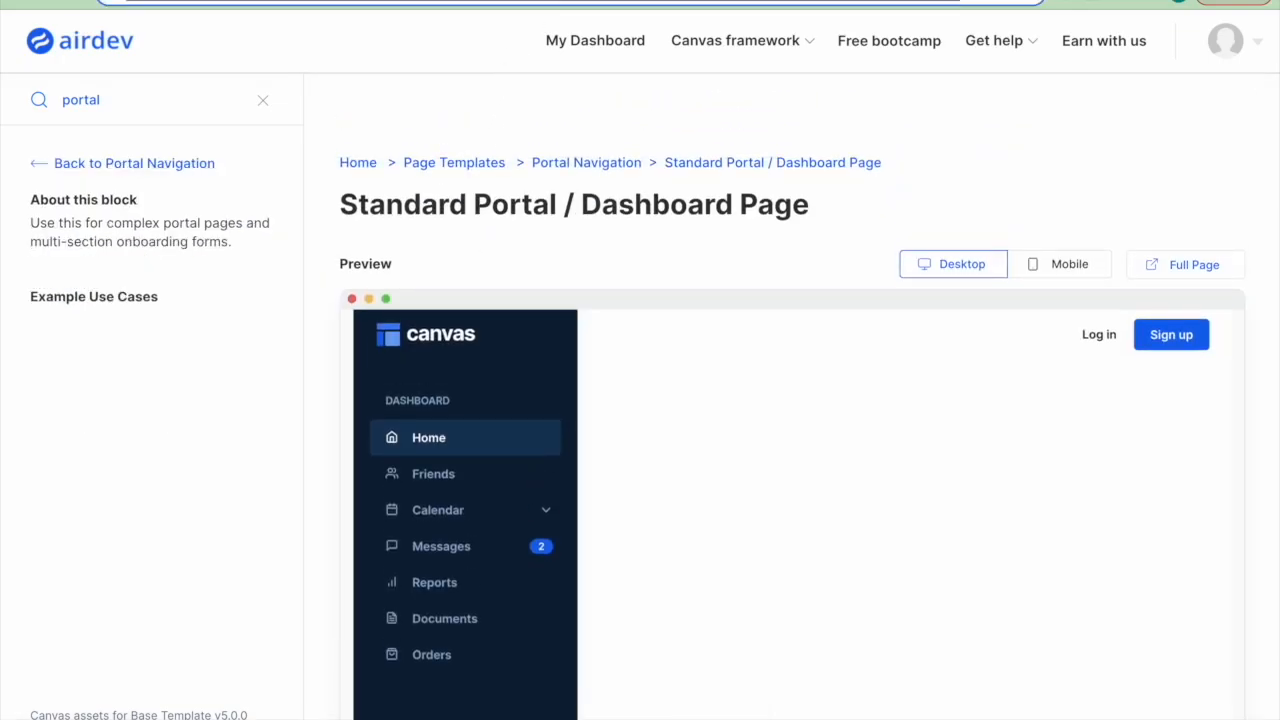
{"action": "left_click", "coordinate": [386, 1]}
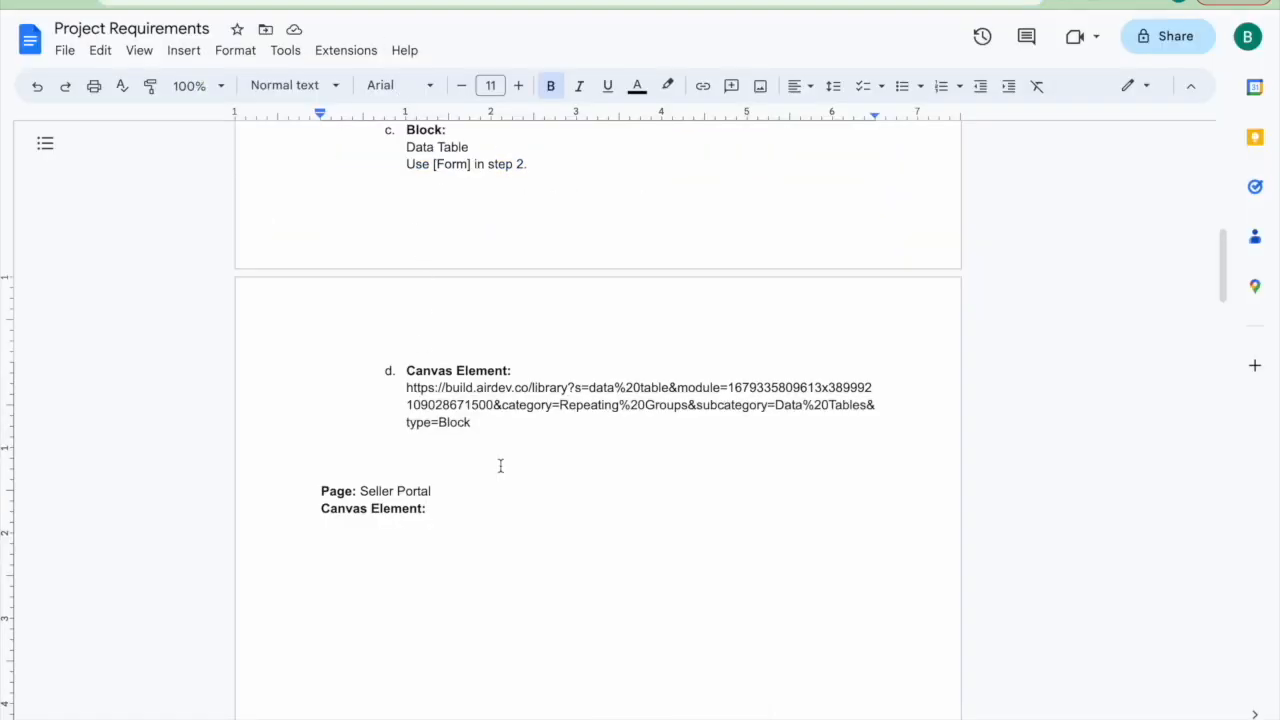
{"action": "left_click", "coordinate": [459, 509]}
{"action": "key", "text": "ctrl+b"}
{"action": "key", "text": "ctrl+v"}
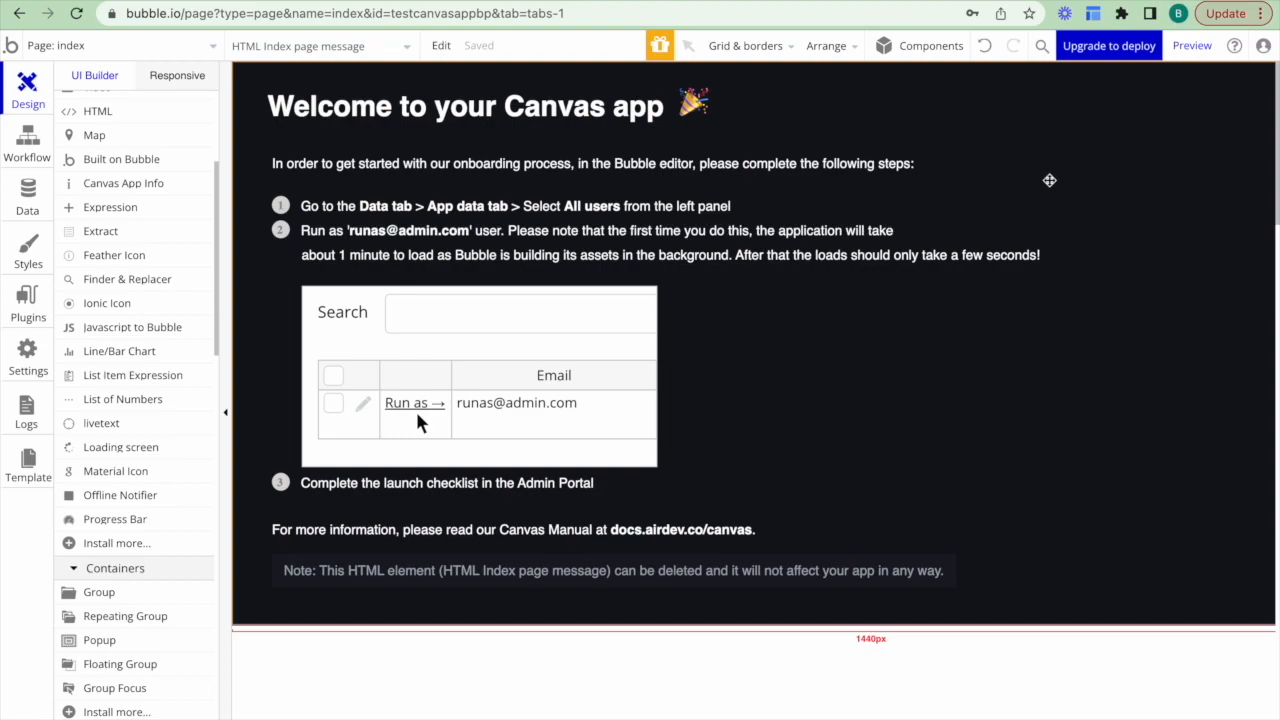
Open the AirDev Canvas extension in the Bubble editor and display its page templates.
{"action": "left_click", "coordinate": [1093, 16]}
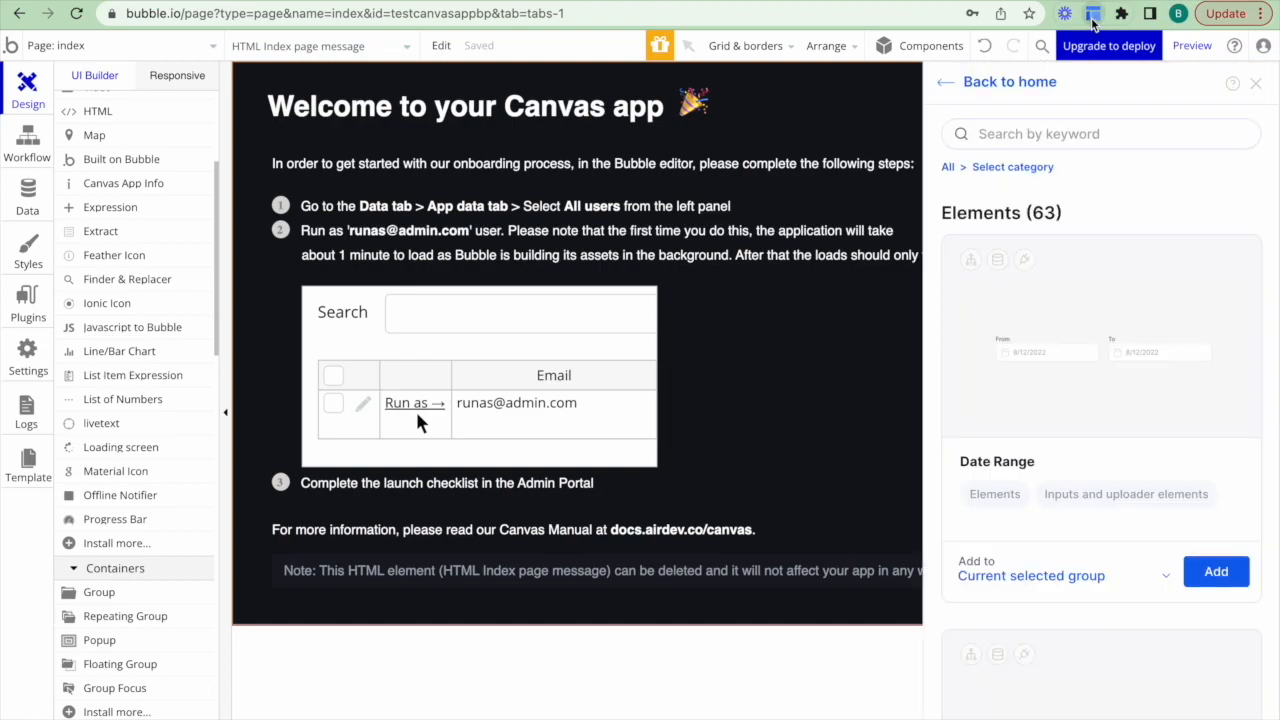
{"action": "left_click", "coordinate": [943, 86]}
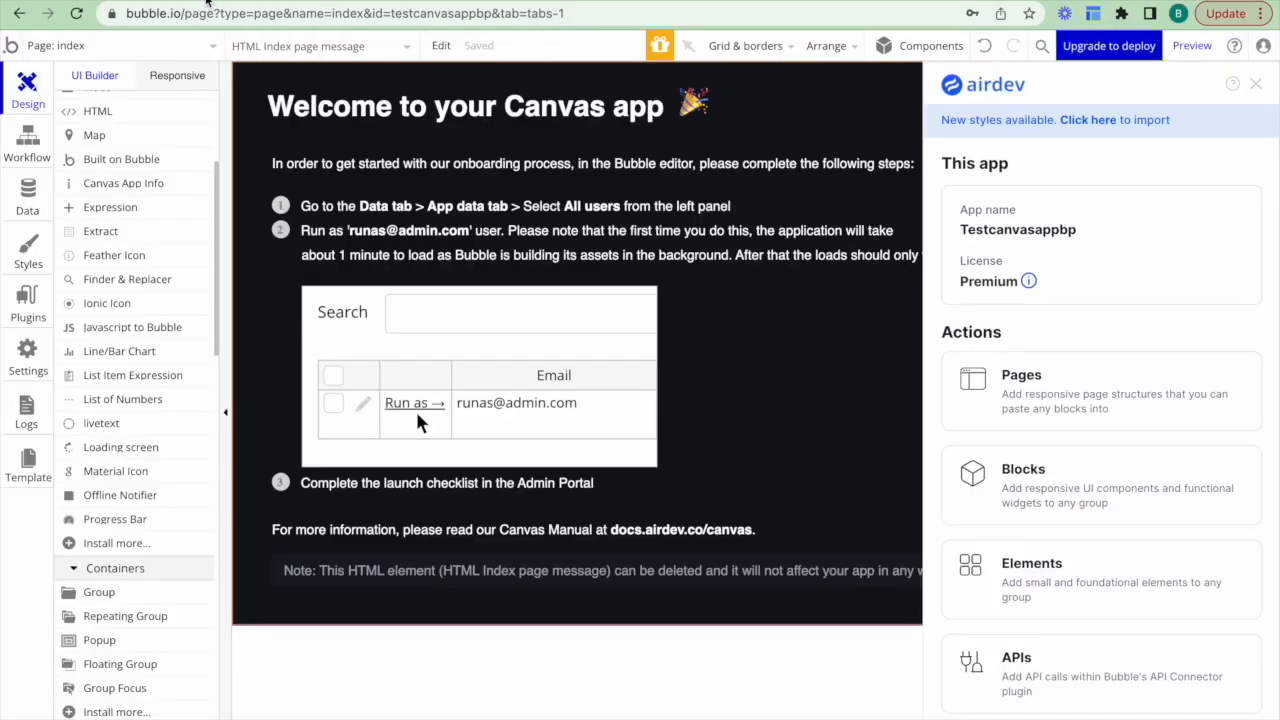
{"action": "left_click", "coordinate": [1060, 390]}
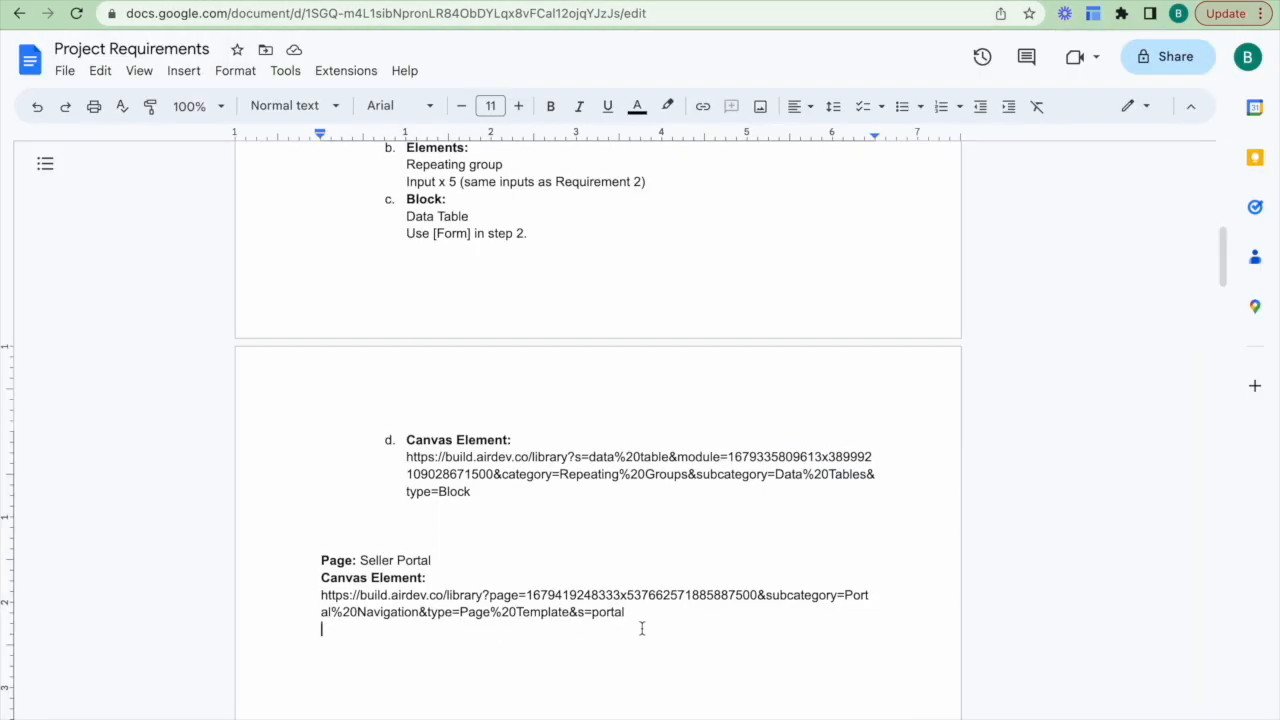
Open the Seller Portal's Canvas Element link from the requirements document in a new browser tab and copy the template's title.
{"action": "left_click_drag", "start_coordinate": [630, 613], "coordinate": [308, 590]}
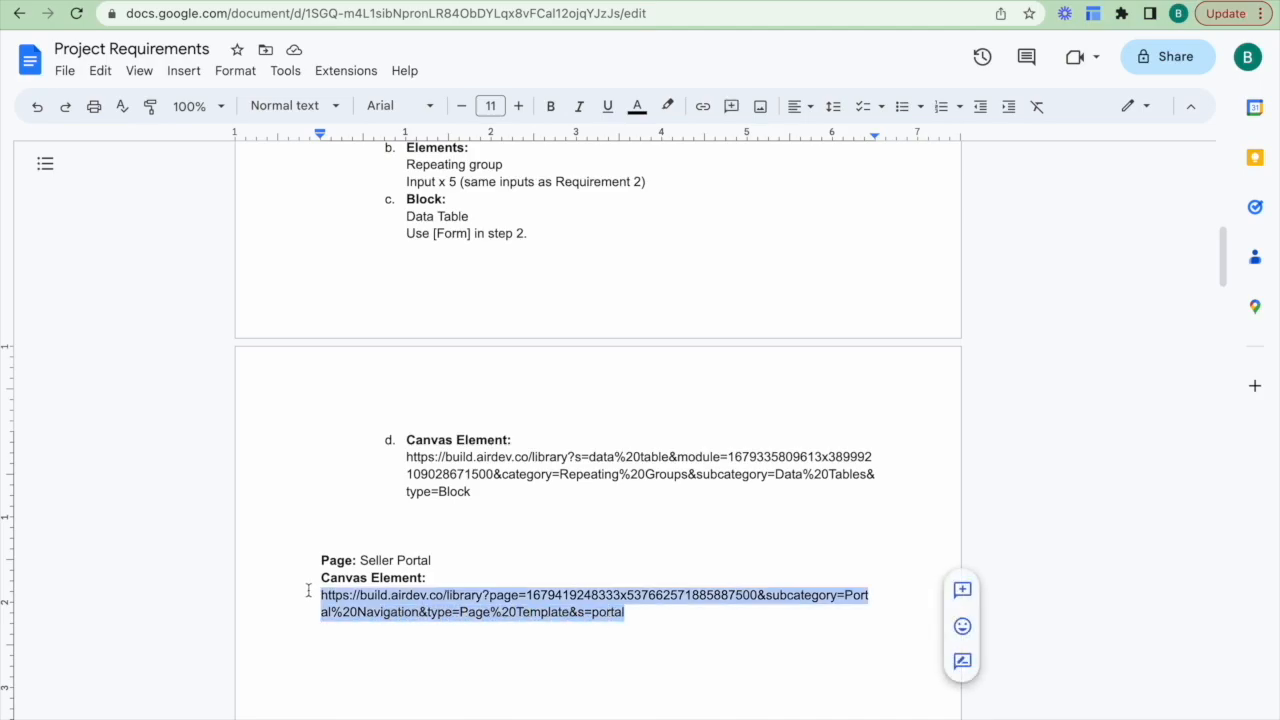
{"action": "key", "text": "ctrl+c"}
{"action": "key", "text": "ctrl+t"}
{"action": "key", "text": "ctrl+v"}
{"action": "key", "text": "Return"}
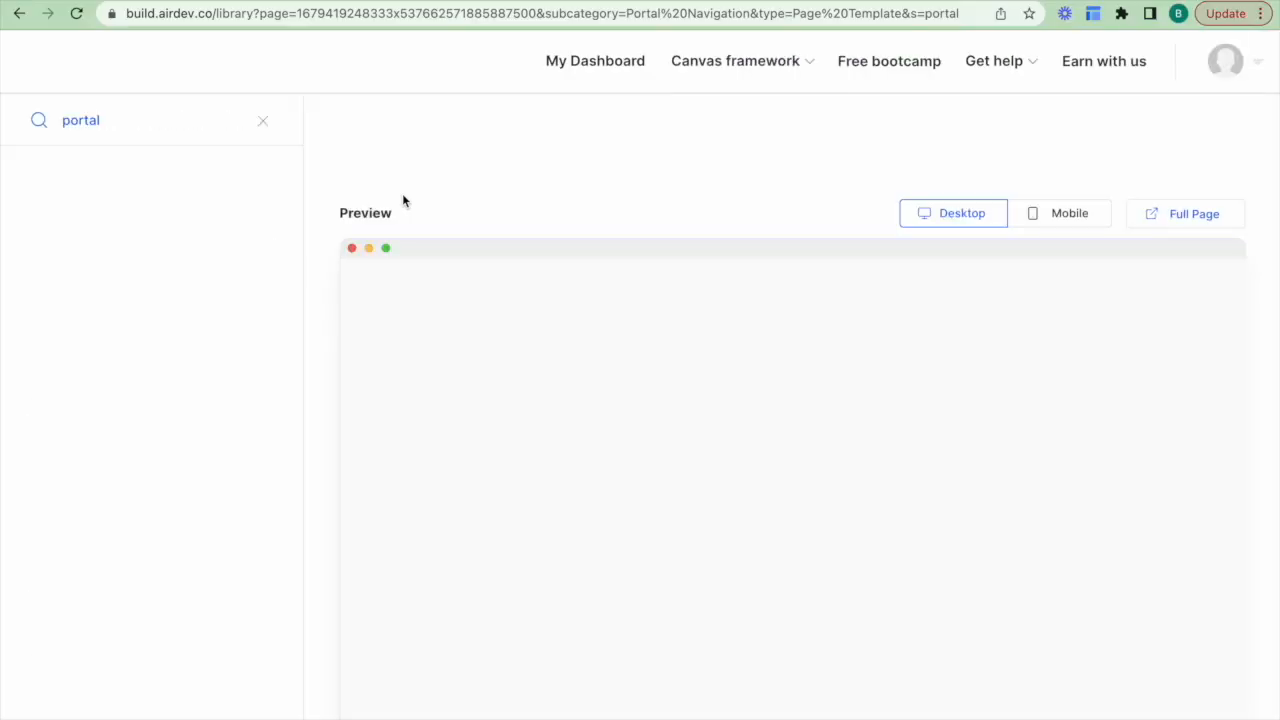
{"action": "left_click_drag", "start_coordinate": [822, 236], "coordinate": [342, 226]}
{"action": "left_click", "coordinate": [428, 264]}
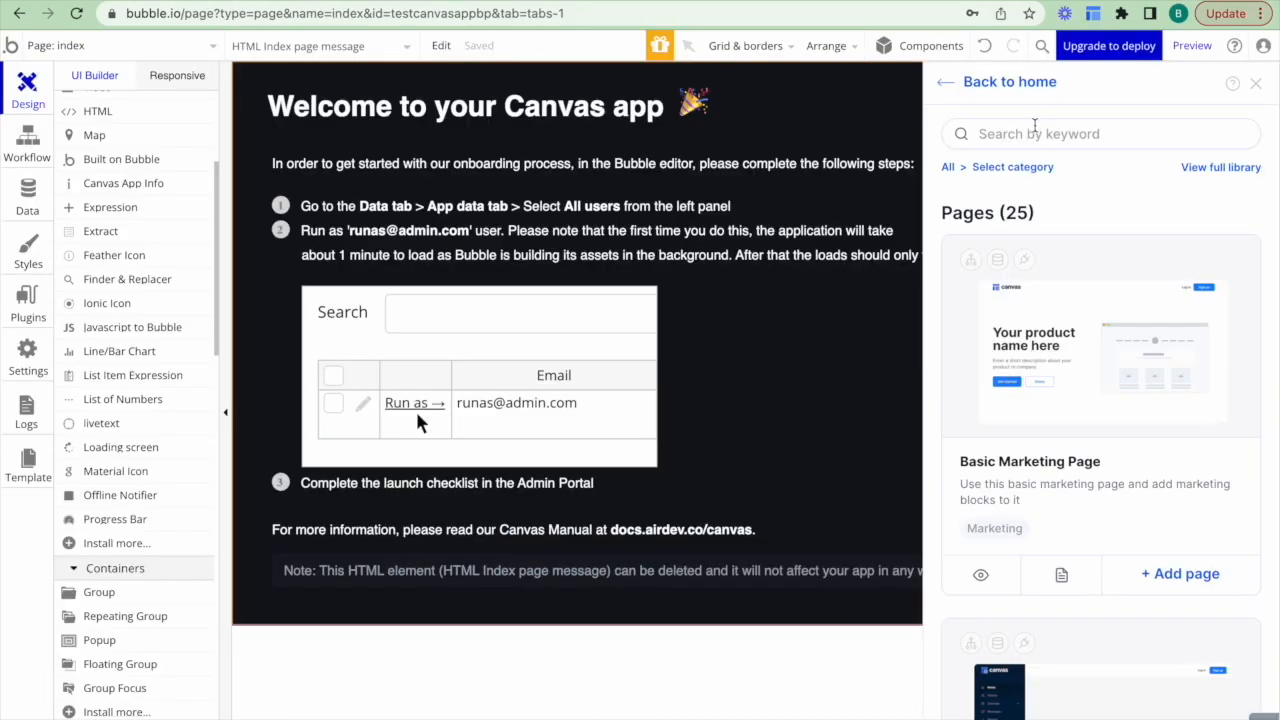
In the Bubble editor, find the "Standard Portal / Dashboard Page" template in the Canvas extension and start adding it to the app.
{"action": "left_click", "coordinate": [1035, 133]}
{"action": "key", "text": "ctrl+v"}
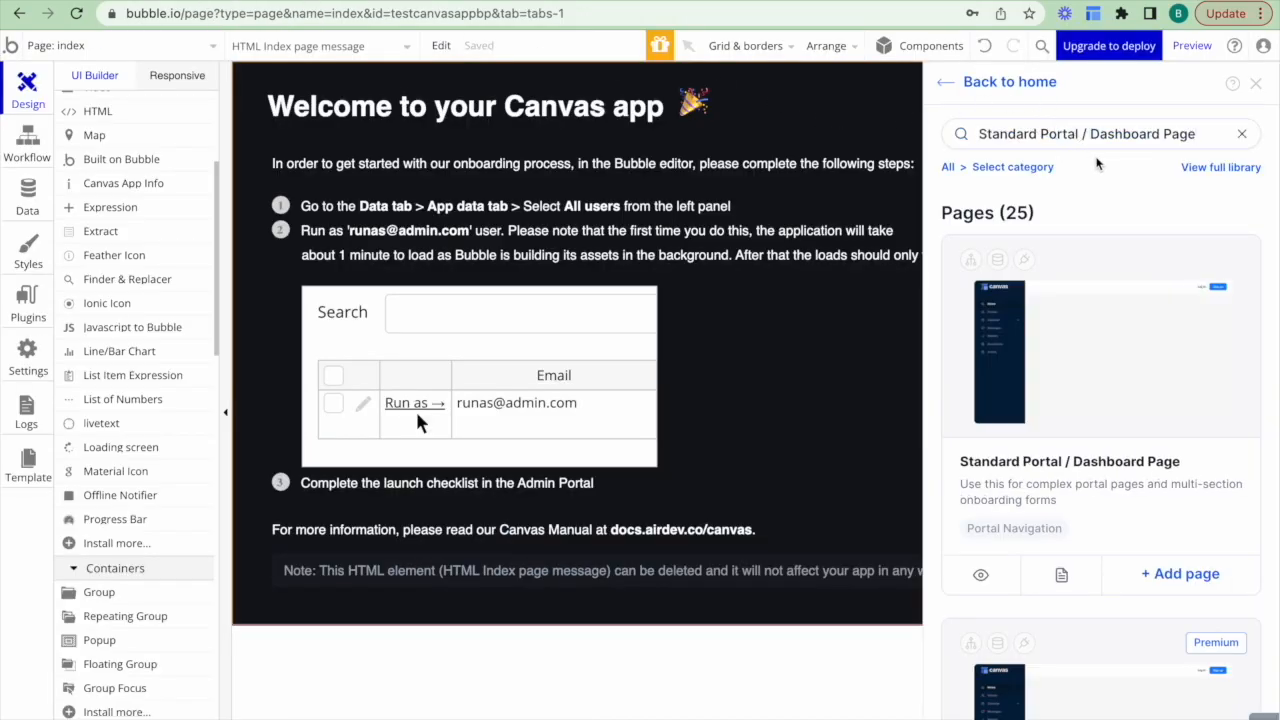
{"action": "left_click", "coordinate": [1162, 575]}
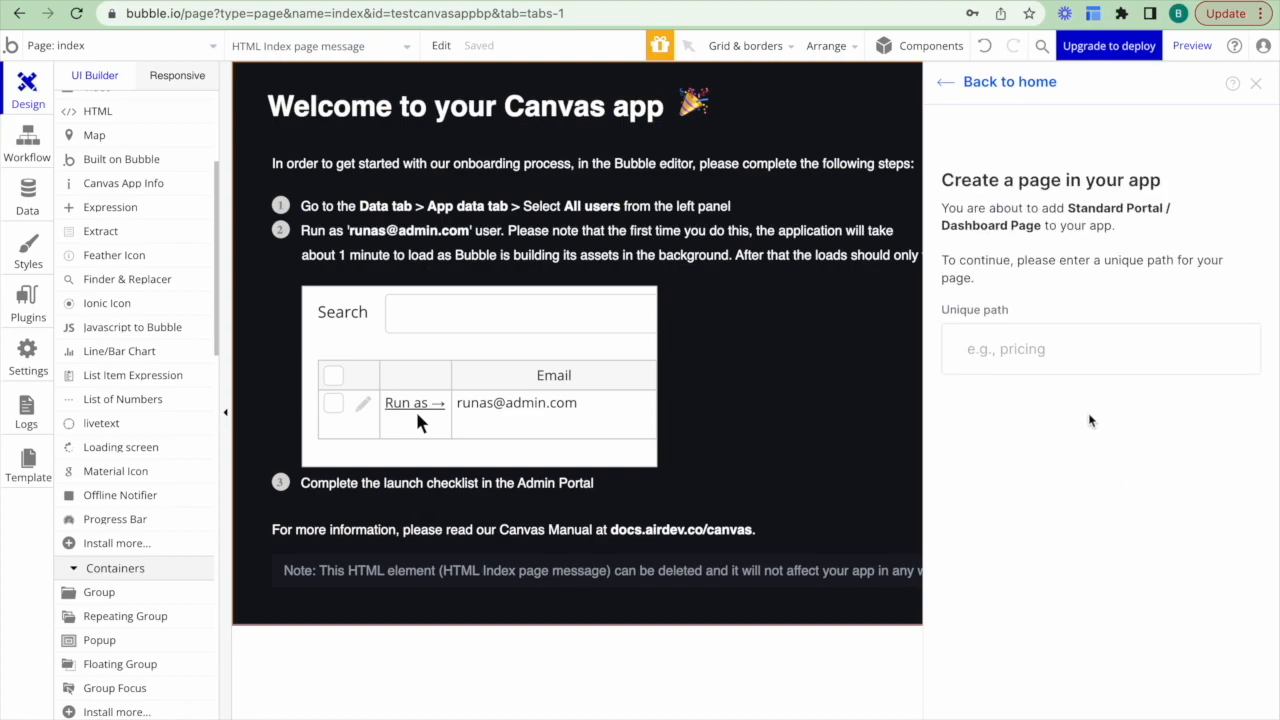
Try to create the new page with the unique path "Seller portal".
{"action": "left_click", "coordinate": [1055, 348]}
{"action": "type", "text": "S"}
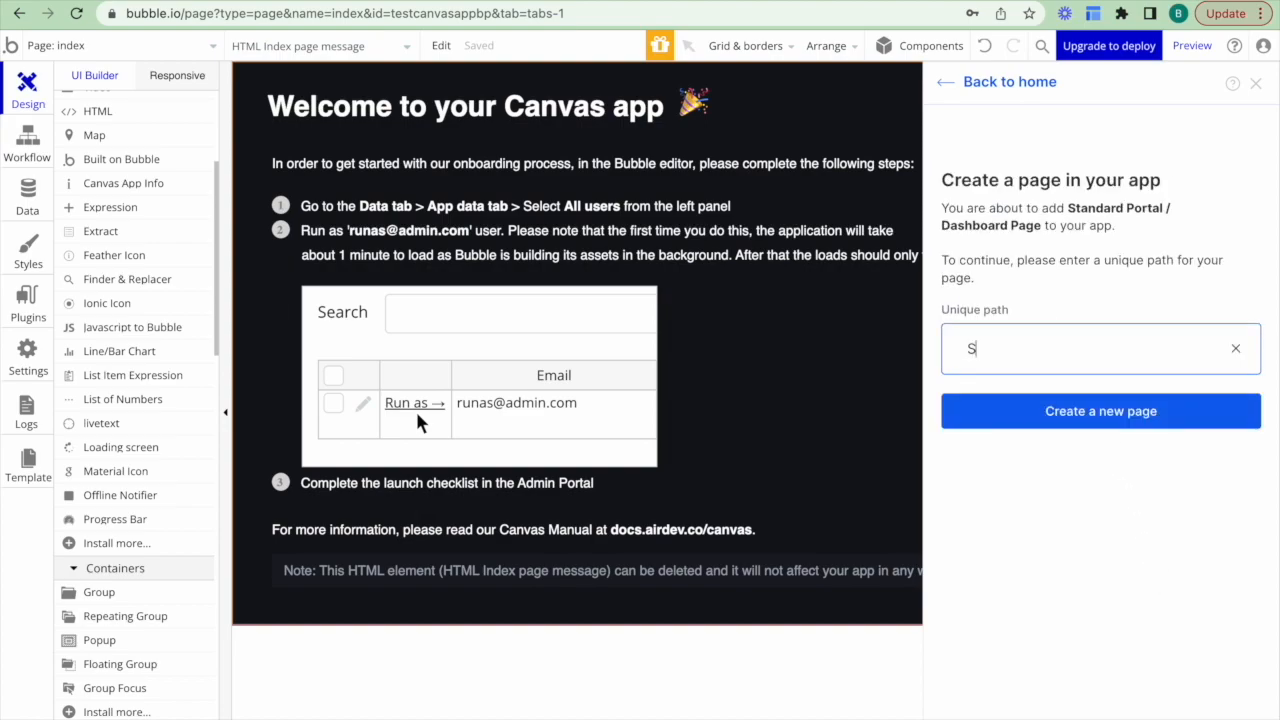
{"action": "type", "text": "eller portal"}
{"action": "left_click", "coordinate": [1082, 418]}
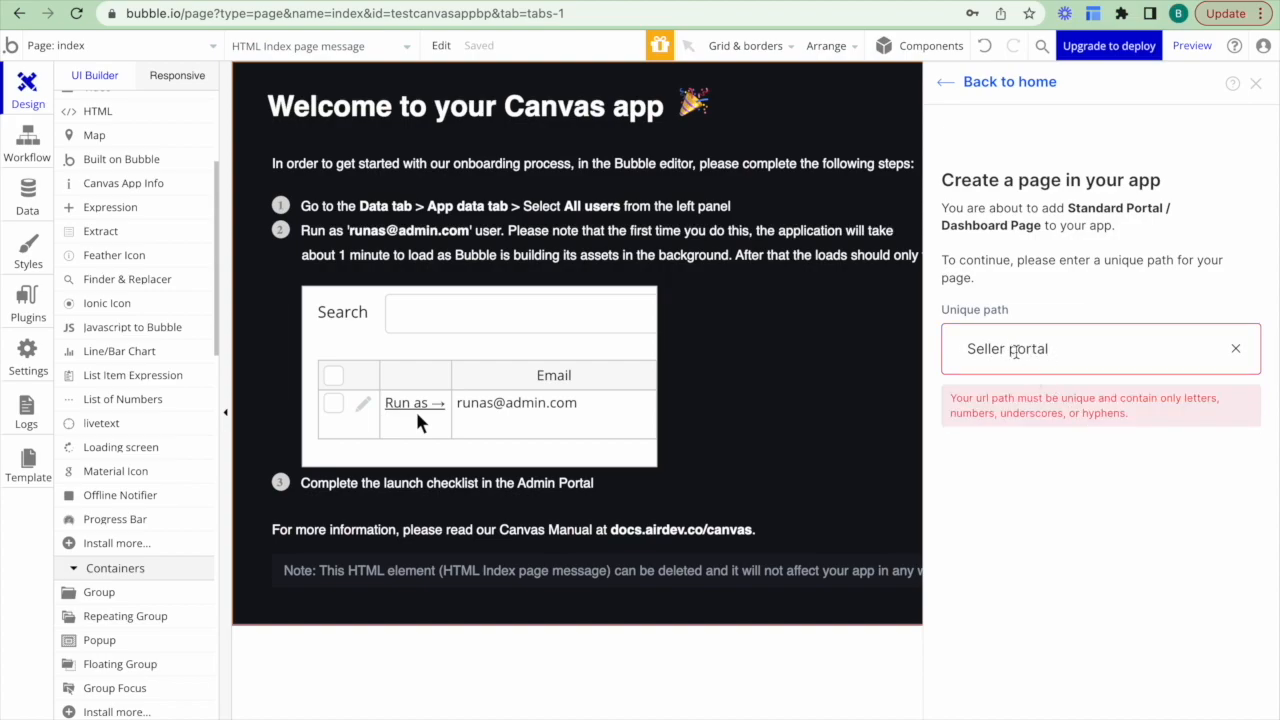
Replace the space in the unique path with a hyphen and create the seller-portal page.
{"action": "left_click", "coordinate": [1011, 350]}
{"action": "key", "text": "BackSpace"}
{"action": "type", "text": "-"}
{"action": "left_click", "coordinate": [1182, 409]}
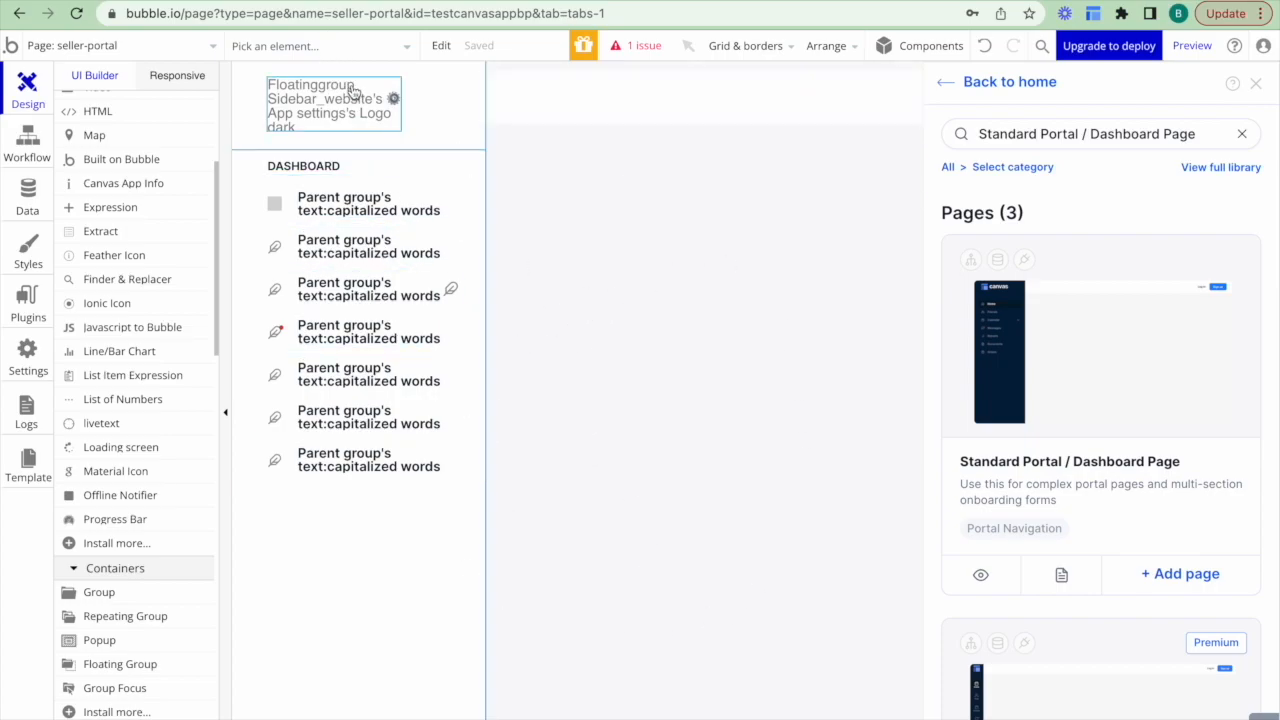
Switch to the Project Requirements document and highlight the Seller Portal page's Canvas Element link in green.
{"action": "left_click", "coordinate": [322, 1]}
{"action": "left_click", "coordinate": [681, 622]}
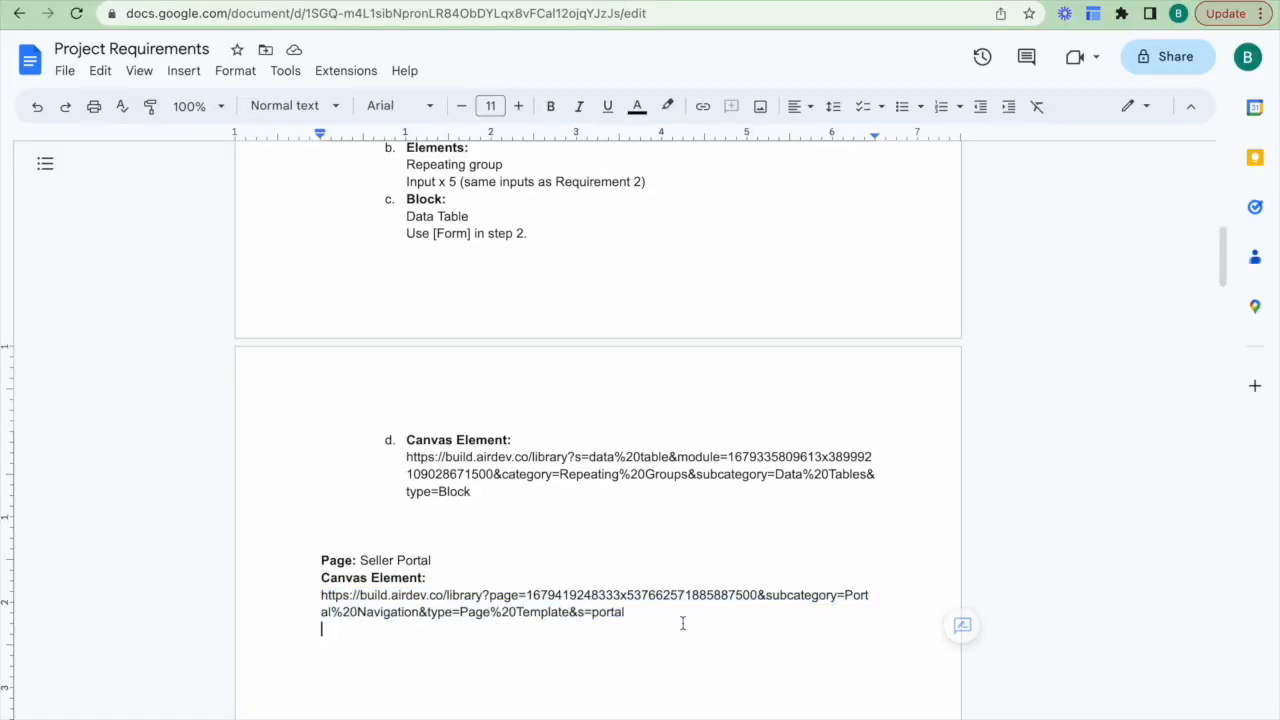
{"action": "left_click_drag", "start_coordinate": [627, 612], "coordinate": [296, 603]}
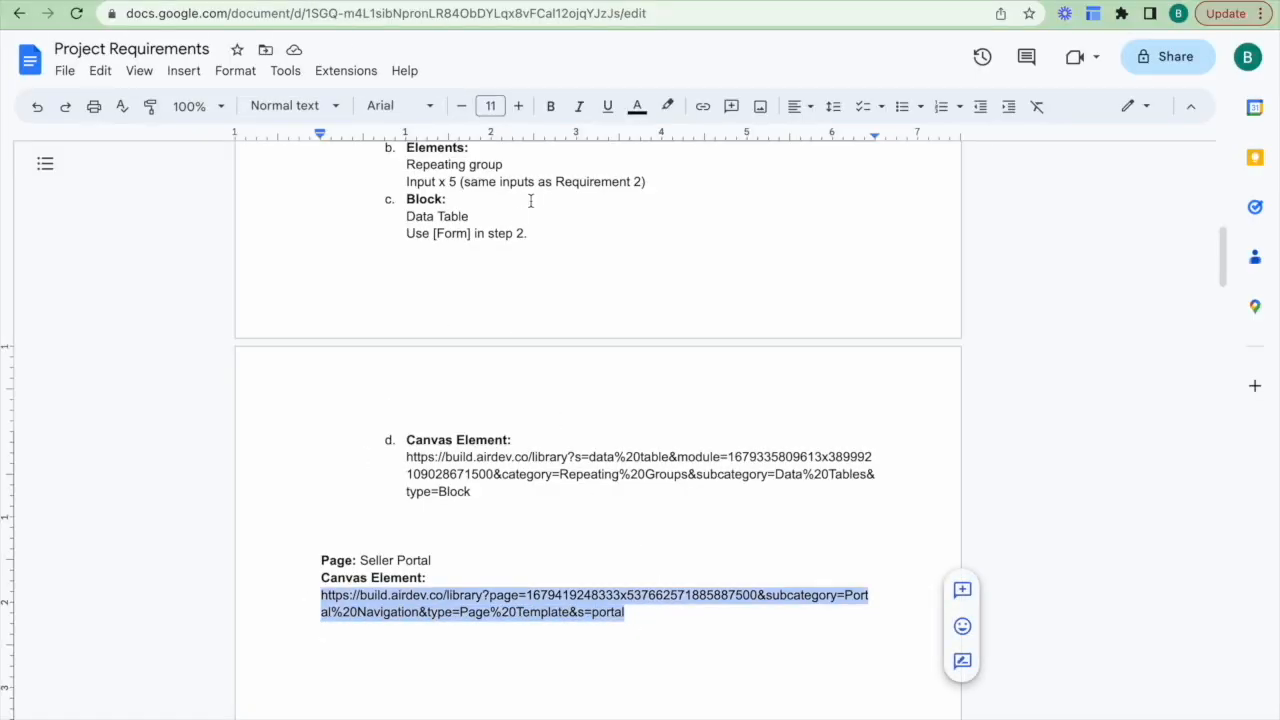
{"action": "left_click", "coordinate": [667, 105]}
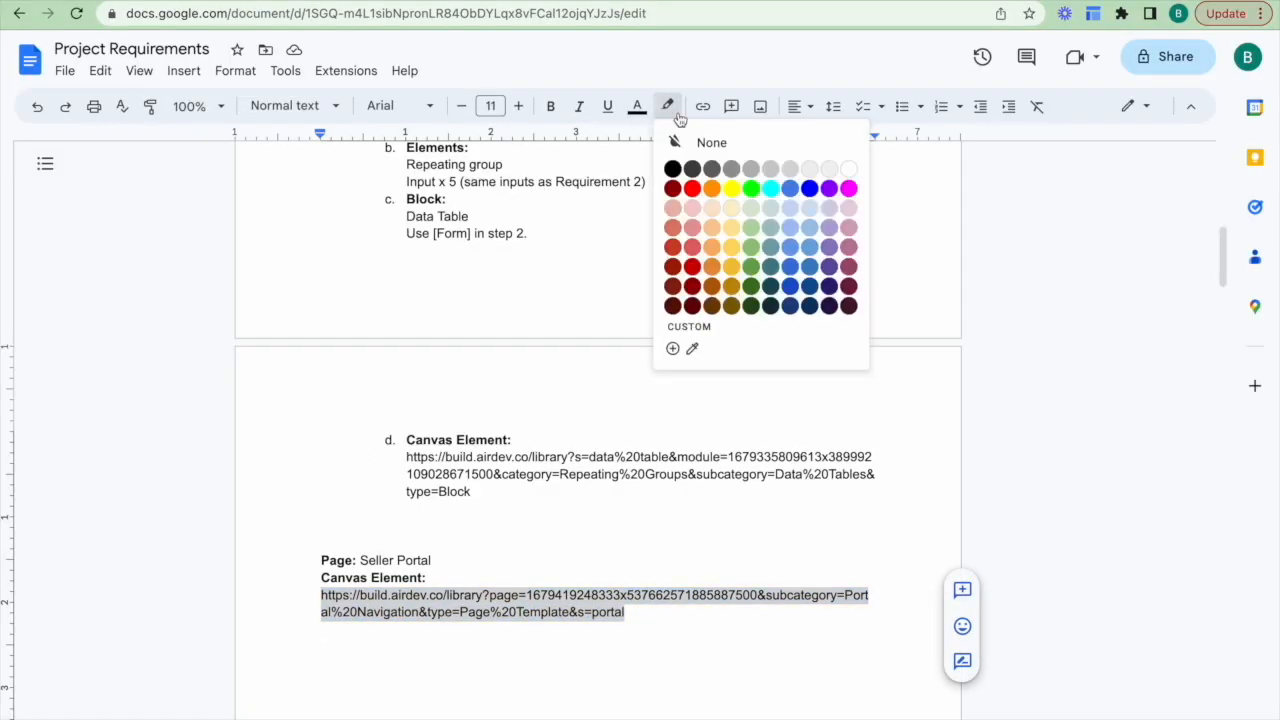
{"action": "left_click", "coordinate": [752, 188]}
{"action": "left_click", "coordinate": [684, 514]}
Open the Canvas Element link of requirement 1 (store information) in a new browser tab and copy the block's title.
{"action": "scroll", "coordinate": [684, 516], "scroll_direction": "up", "scroll_amount": 1}
{"action": "scroll", "coordinate": [684, 516], "scroll_direction": "up", "scroll_amount": 15}
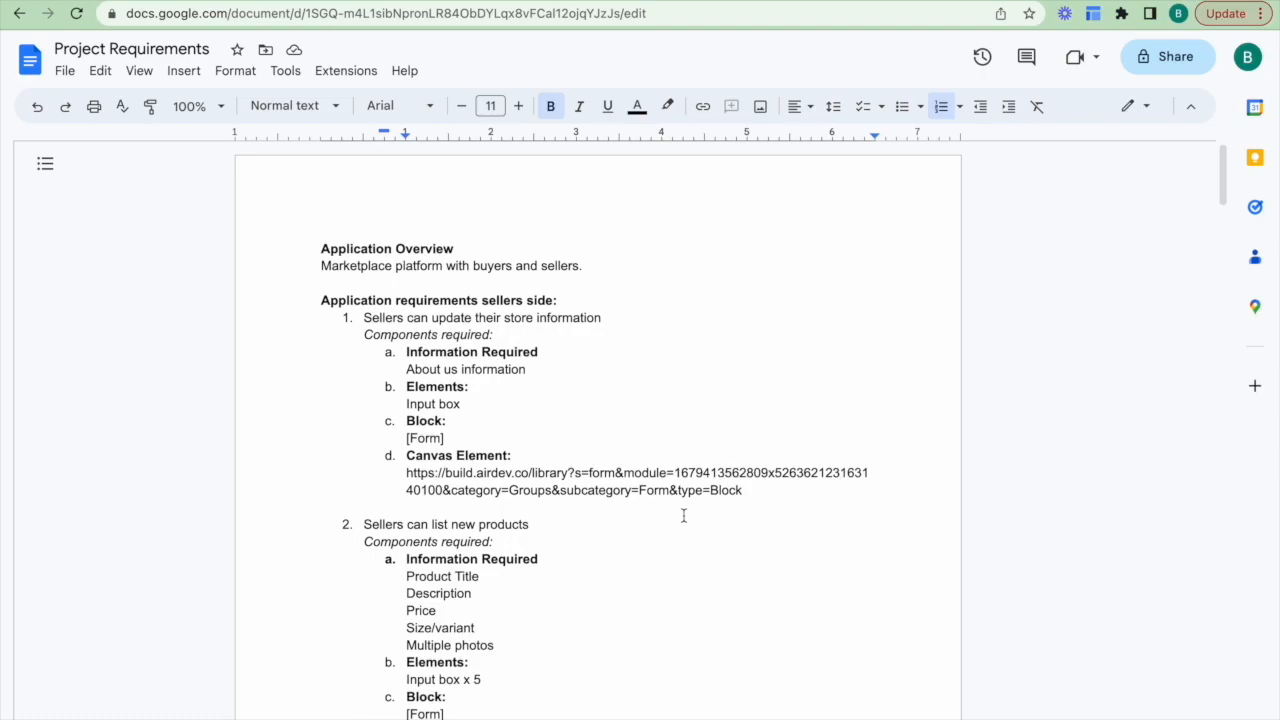
{"action": "left_click_drag", "start_coordinate": [750, 488], "coordinate": [404, 477]}
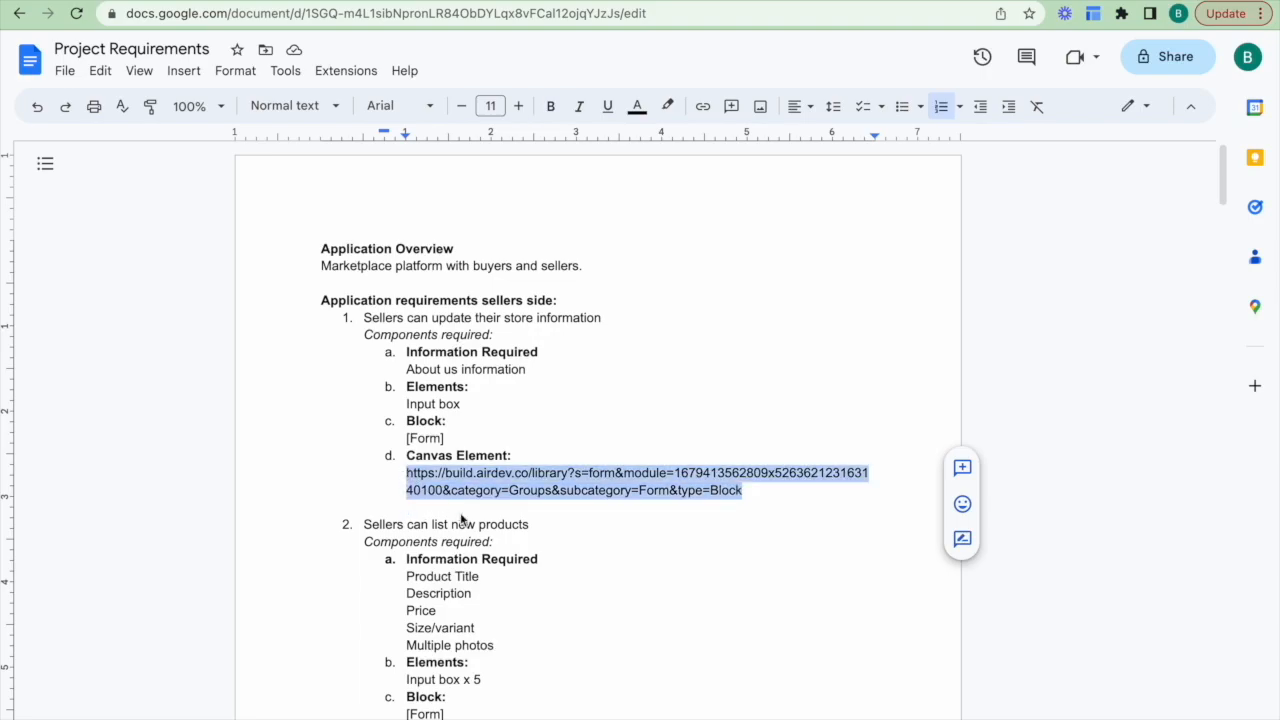
{"action": "key", "text": "ctrl+c"}
{"action": "key", "text": "ctrl+t"}
{"action": "key", "text": "ctrl+v"}
{"action": "key", "text": "Return"}
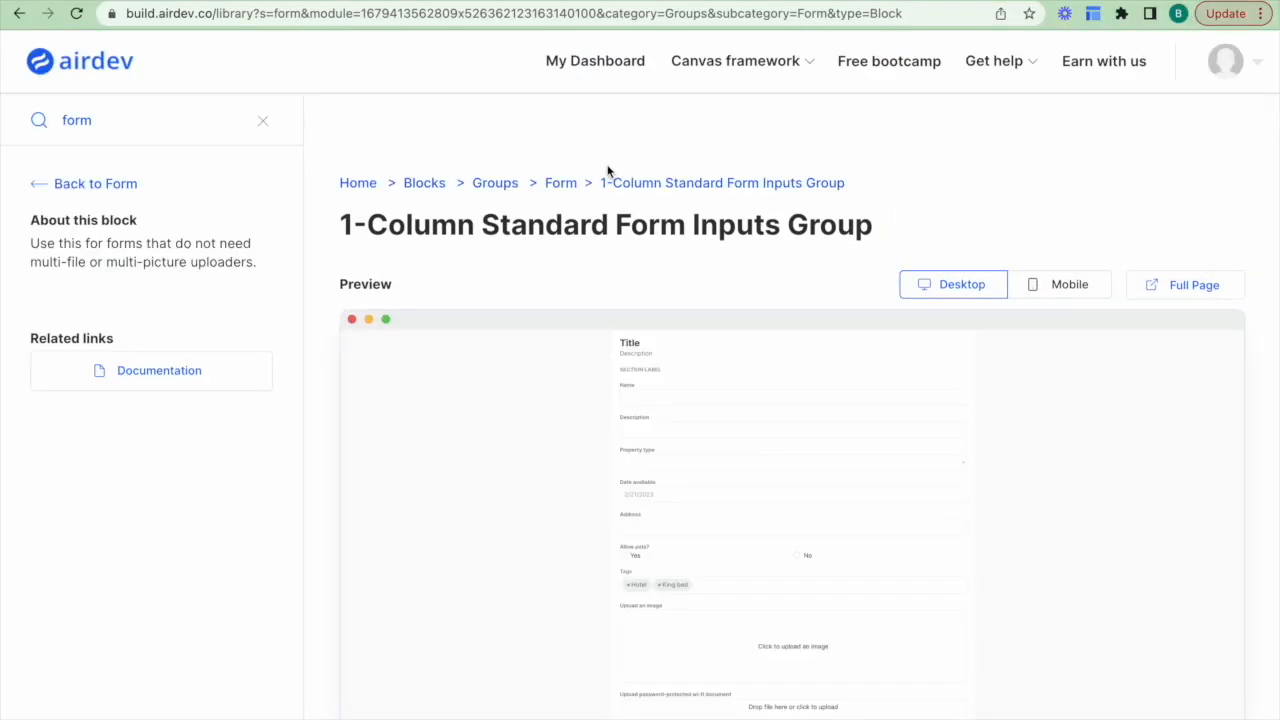
{"action": "left_click_drag", "start_coordinate": [874, 224], "coordinate": [340, 226]}
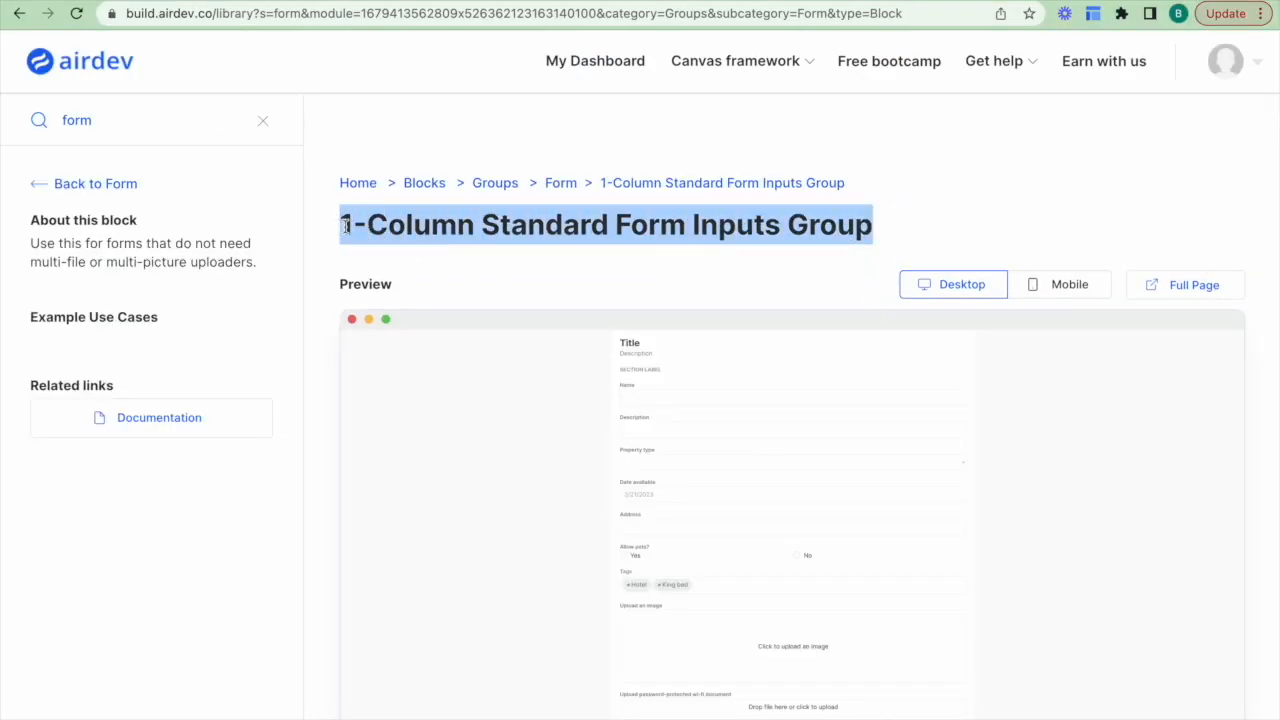
{"action": "left_click", "coordinate": [428, 238]}
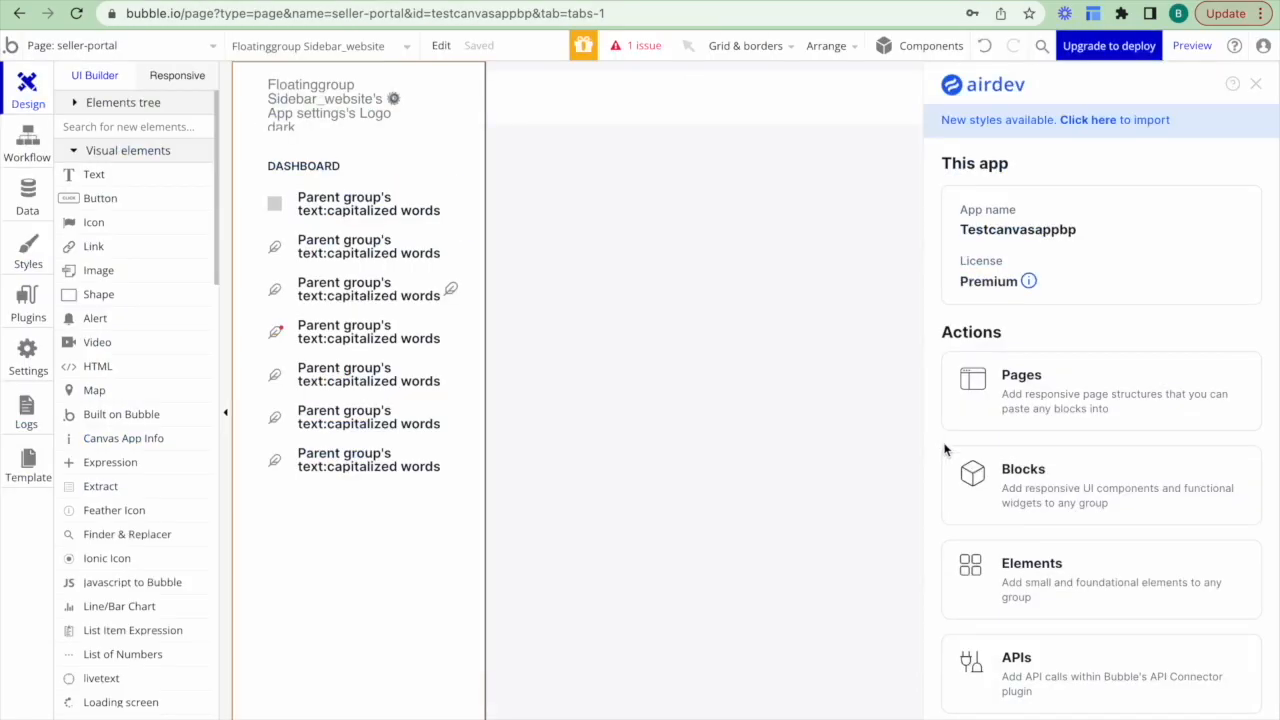
In the Bubble editor's Canvas extension, find the "1-Column Standard Form Inputs Group" block and add it to Group main content.
{"action": "left_click", "coordinate": [990, 485]}
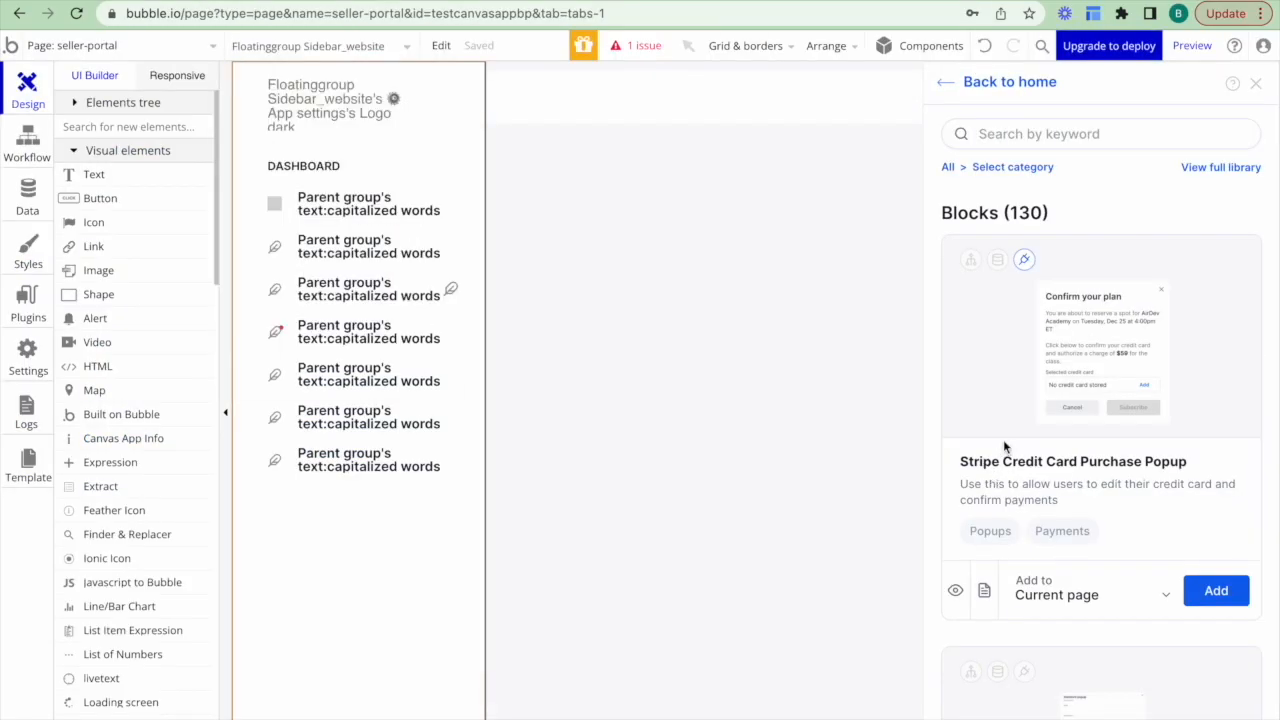
{"action": "left_click", "coordinate": [991, 134]}
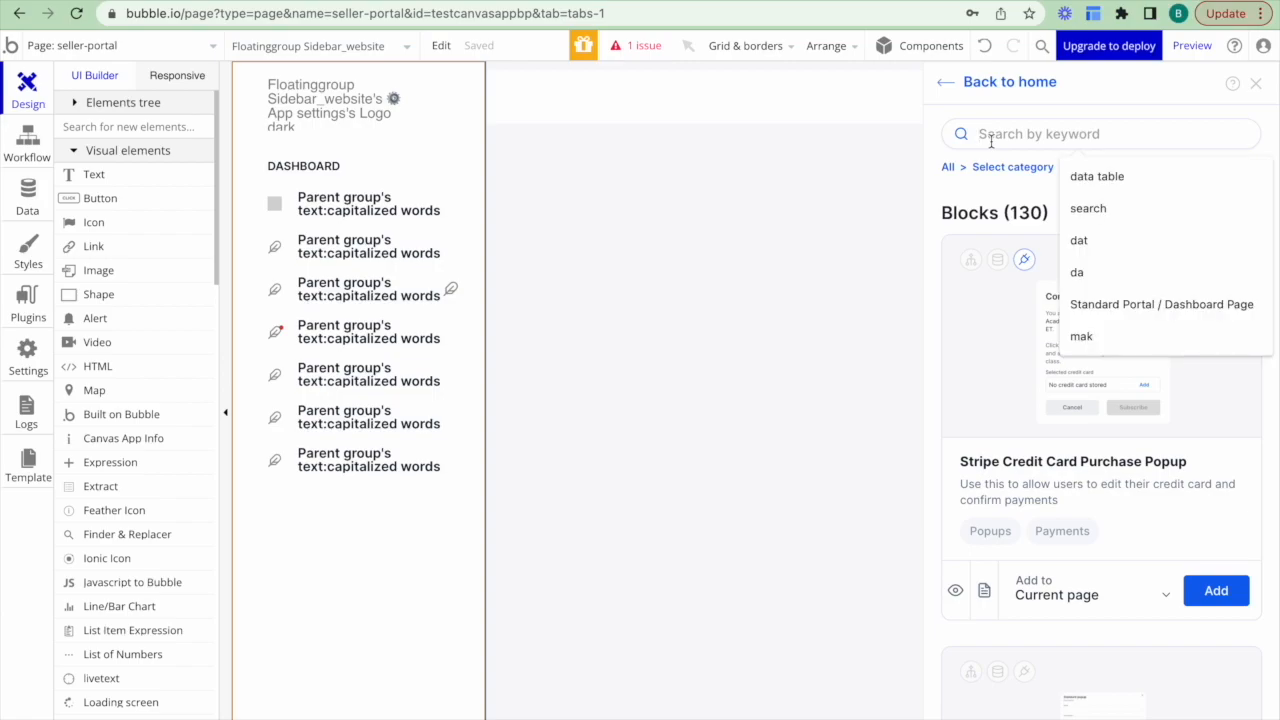
{"action": "key", "text": "ctrl+v"}
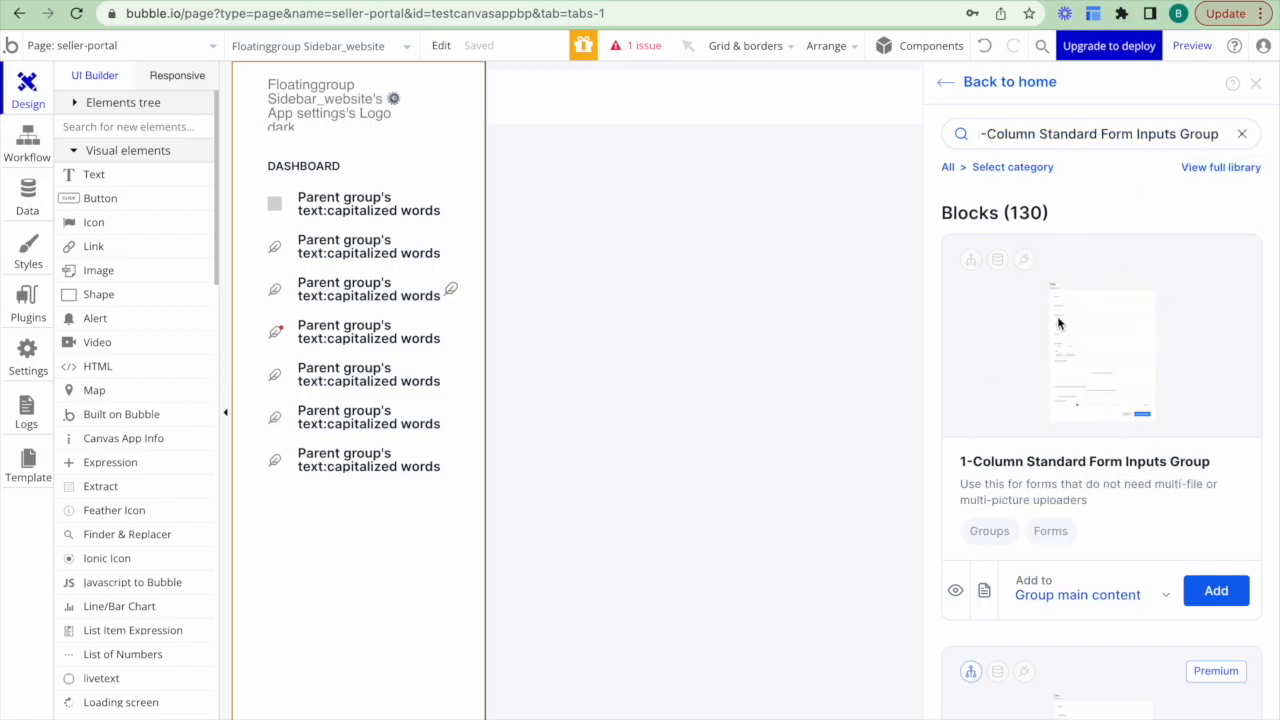
{"action": "left_click", "coordinate": [1147, 595]}
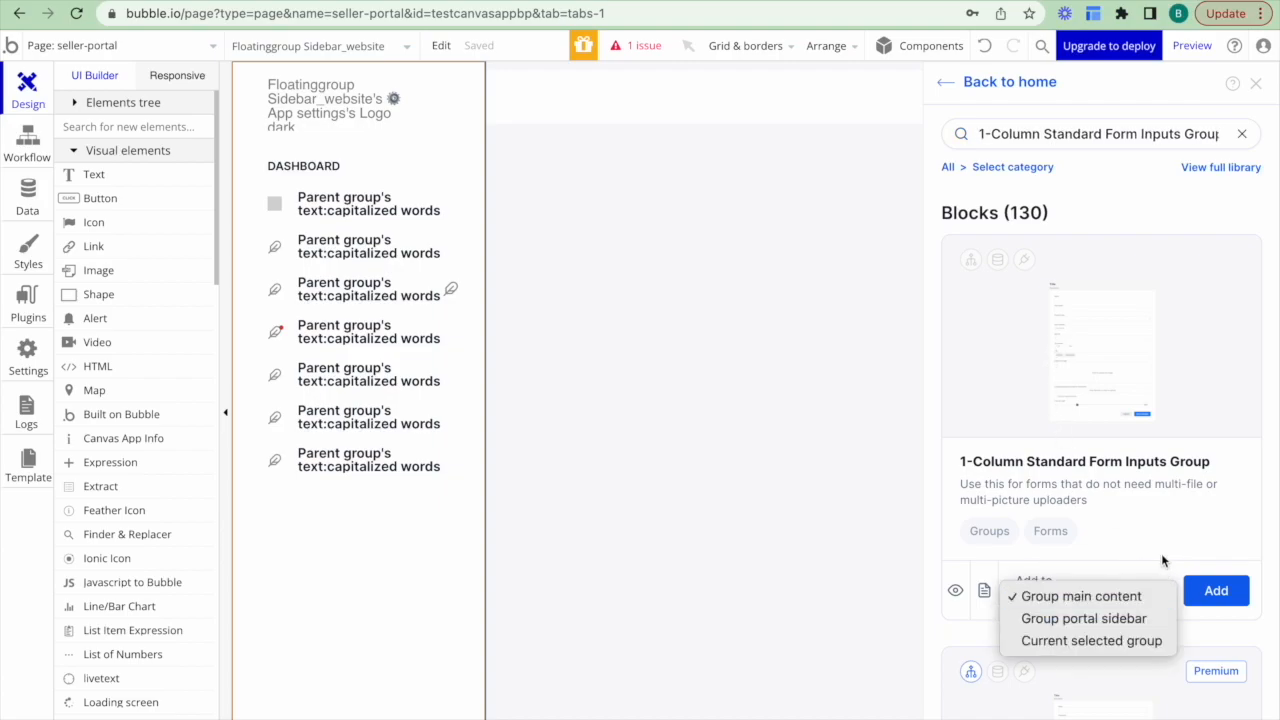
{"action": "left_click", "coordinate": [1161, 553]}
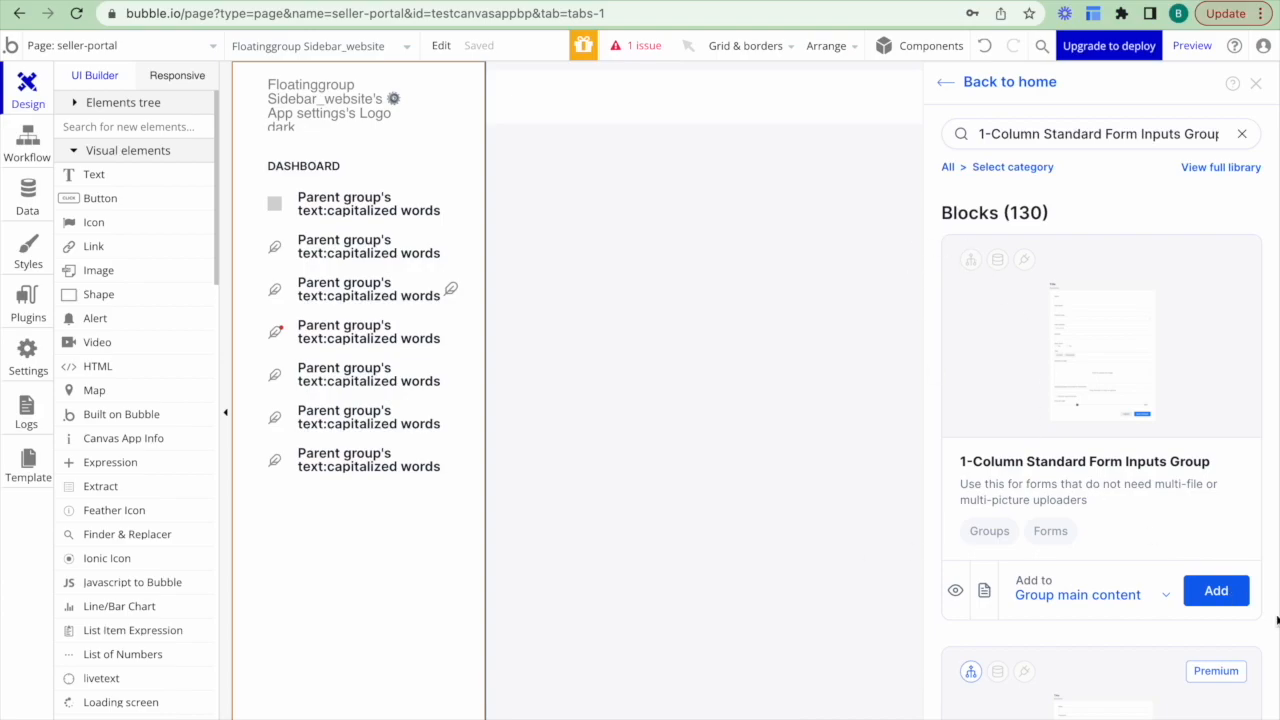
{"action": "left_click", "coordinate": [1218, 600]}
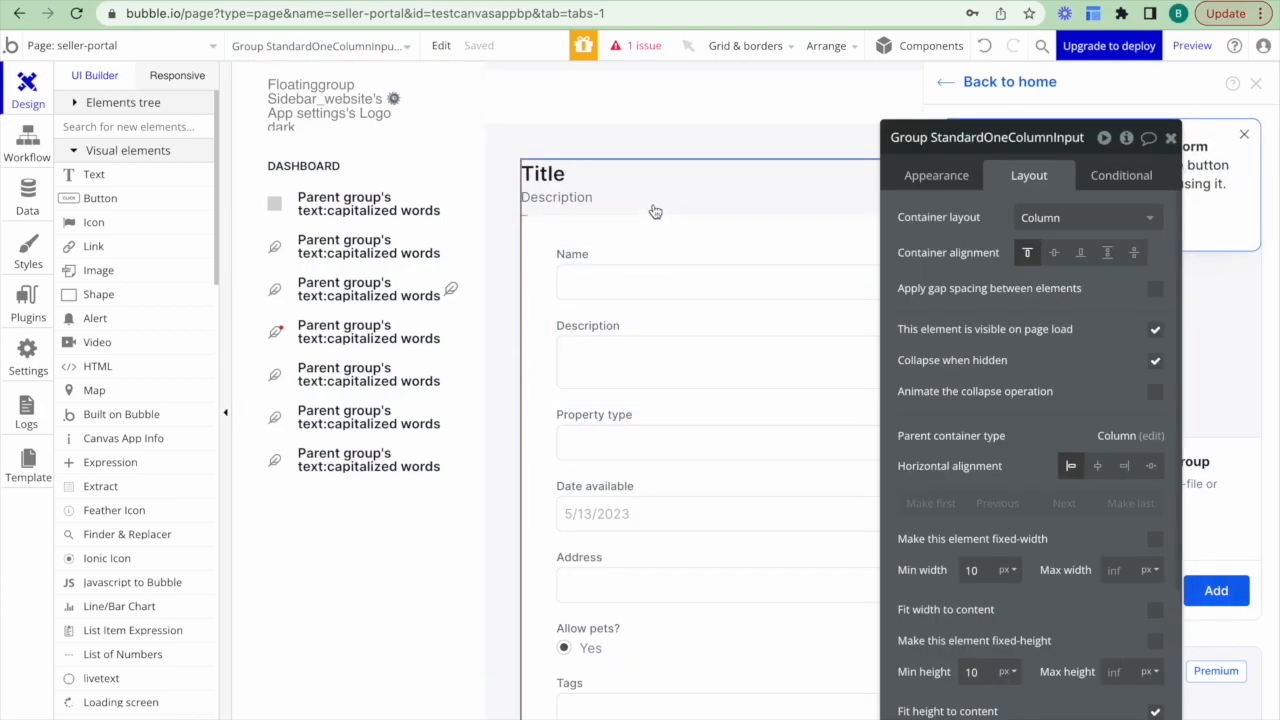
Review the added form group's layout and appearance properties and reveal the group in the Elements tree.
{"action": "scroll", "coordinate": [1033, 357], "scroll_direction": "down", "scroll_amount": 4}
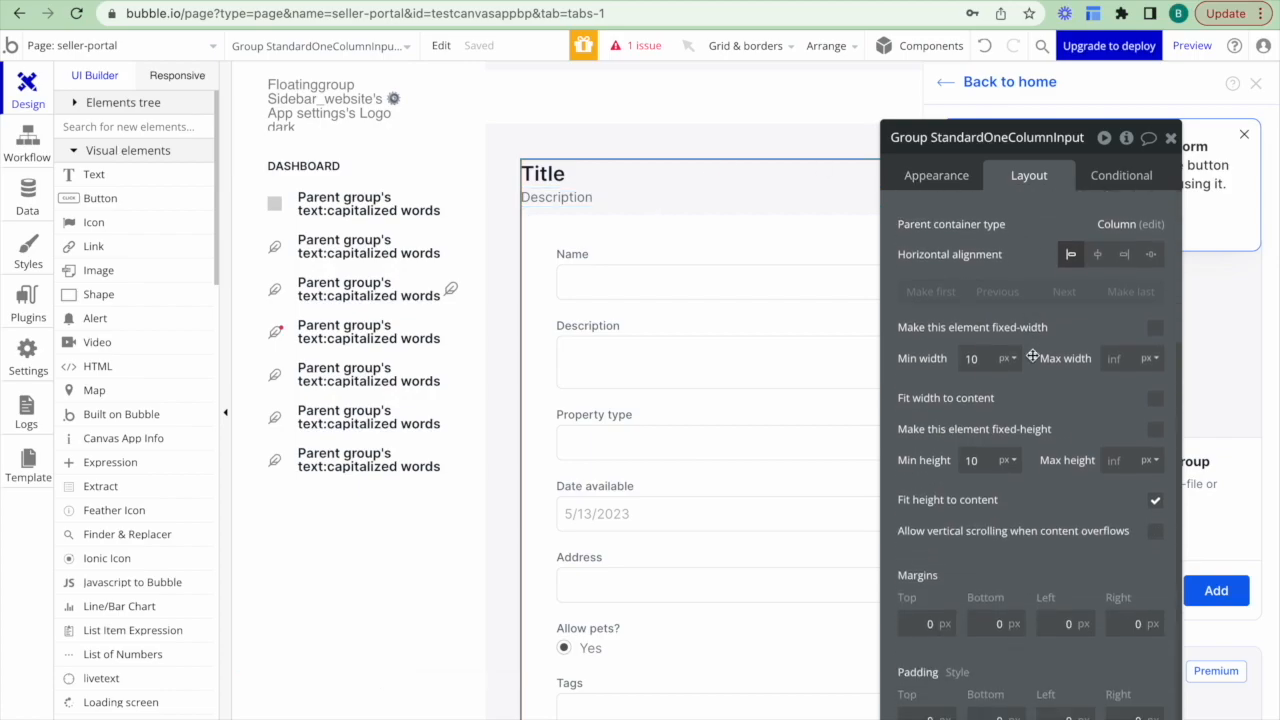
{"action": "left_click", "coordinate": [936, 175]}
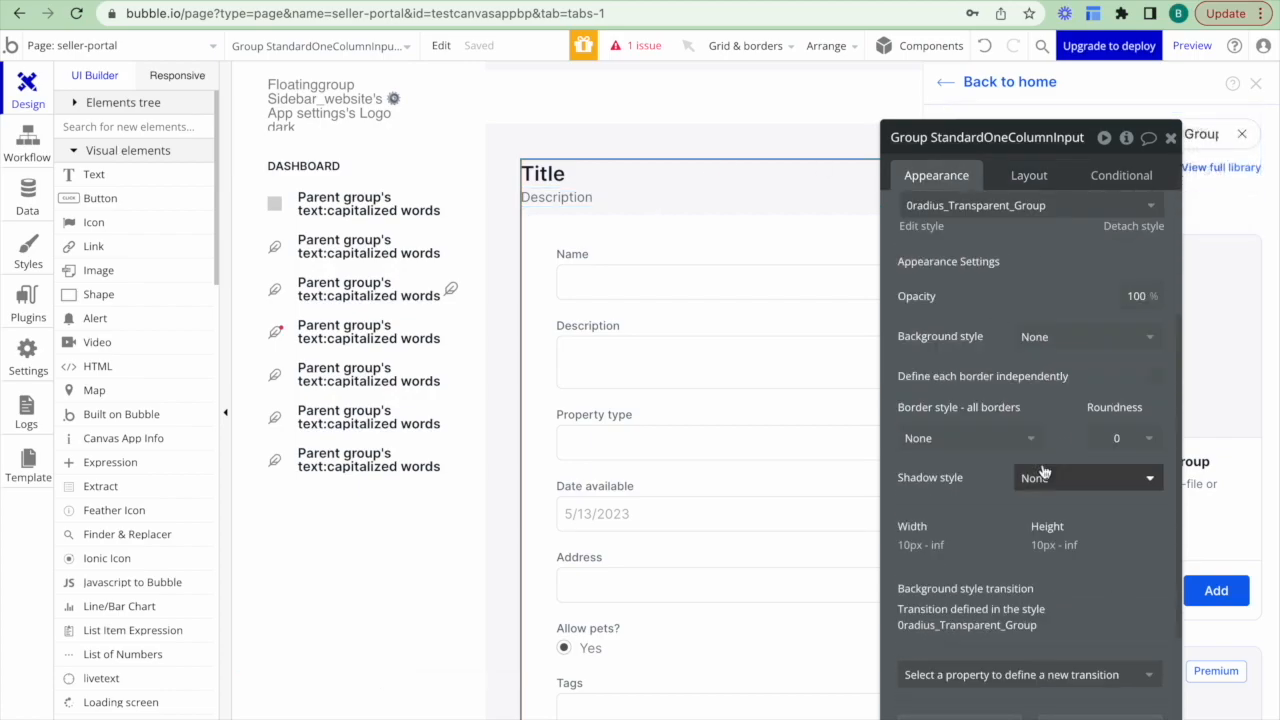
{"action": "scroll", "coordinate": [1037, 477], "scroll_direction": "down", "scroll_amount": 2}
{"action": "left_click", "coordinate": [1031, 643]}
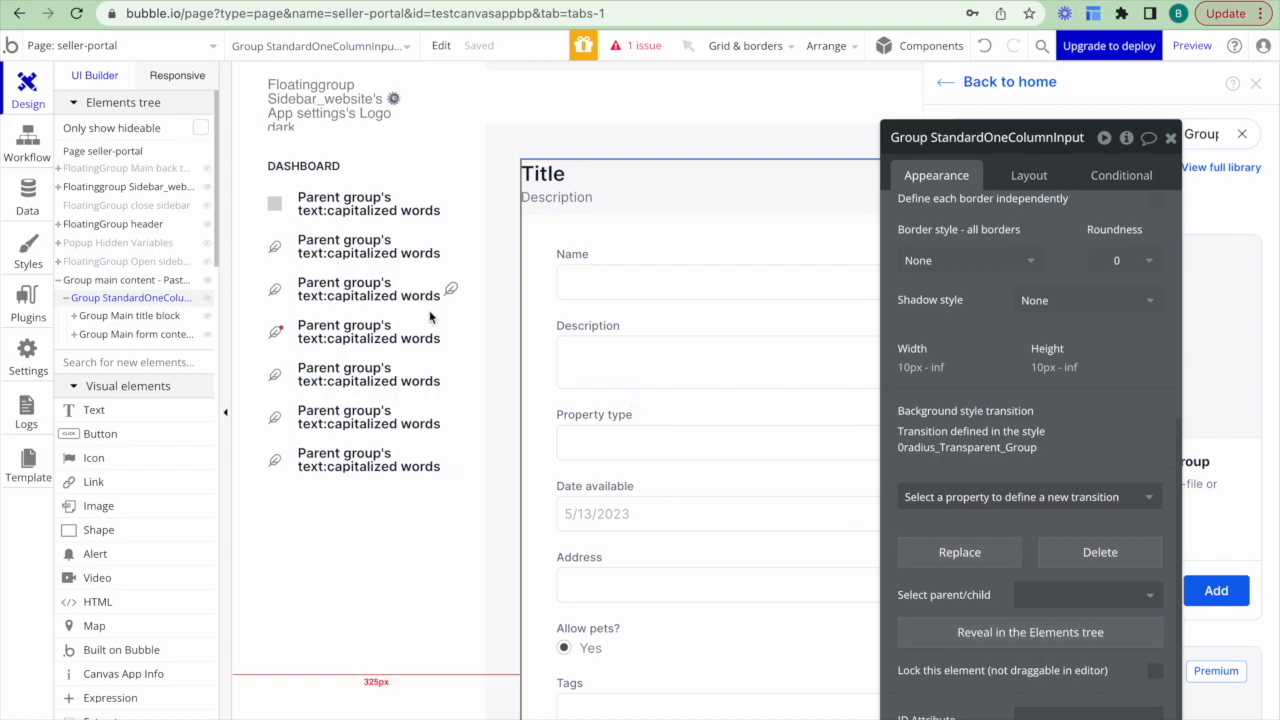
{"action": "left_click_drag", "start_coordinate": [157, 293], "coordinate": [84, 296]}
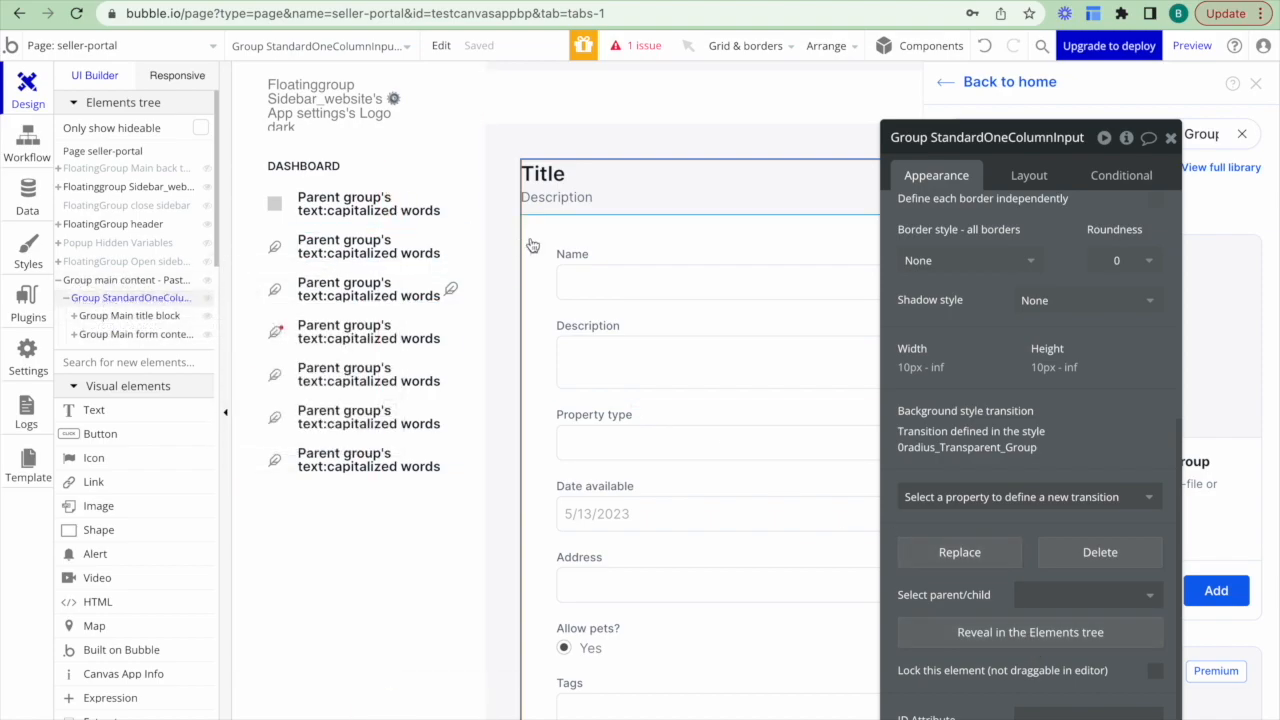
{"action": "left_click_drag", "start_coordinate": [956, 185], "coordinate": [779, 156]}
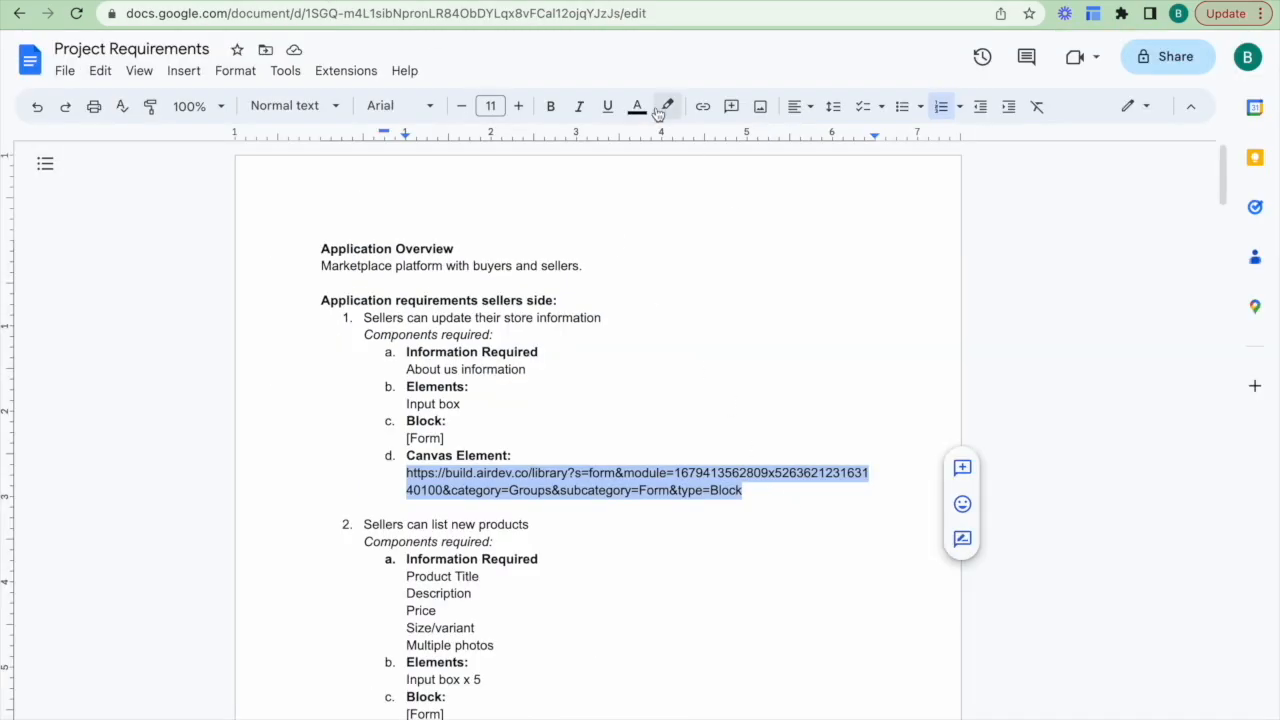
Highlight requirement 1's Canvas Element link in green in the requirements document.
{"action": "left_click", "coordinate": [667, 106]}
{"action": "left_click", "coordinate": [751, 188]}
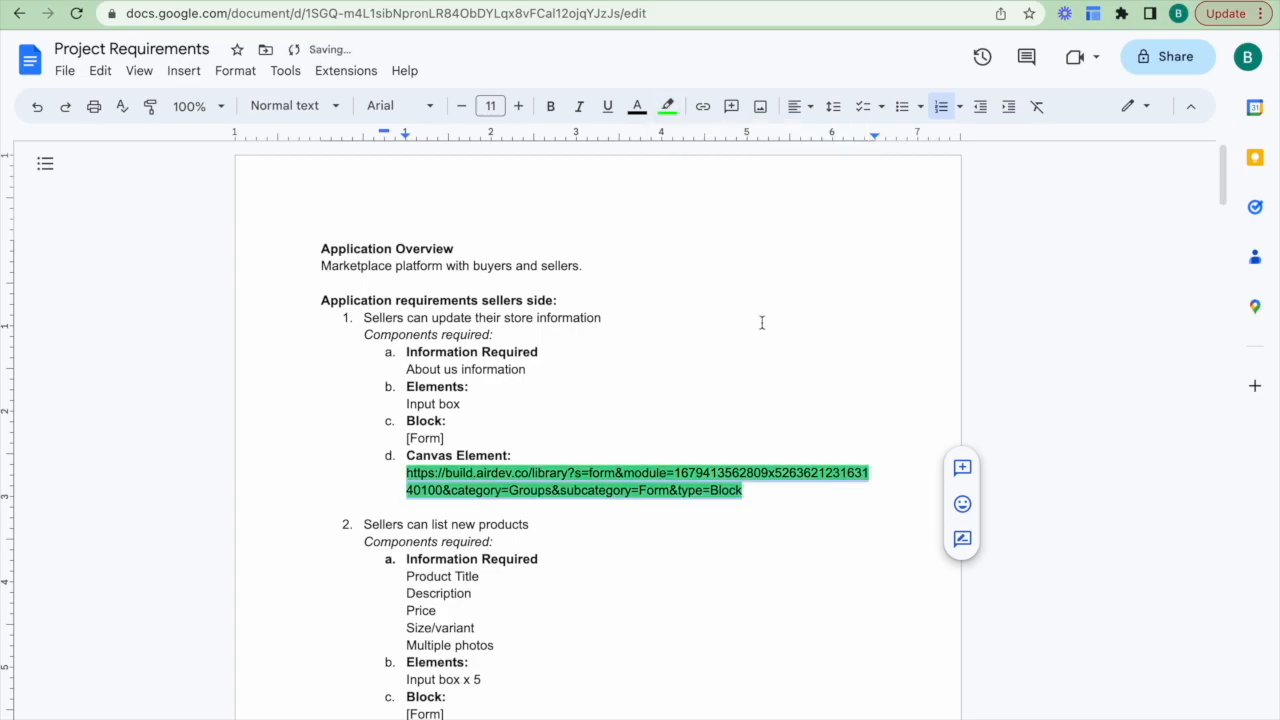
{"action": "left_click", "coordinate": [754, 488]}
Open the Canvas Element link of requirement 3 (manage existing products) in a new browser tab and copy the block's title.
{"action": "scroll", "coordinate": [754, 488], "scroll_direction": "down", "scroll_amount": 3}
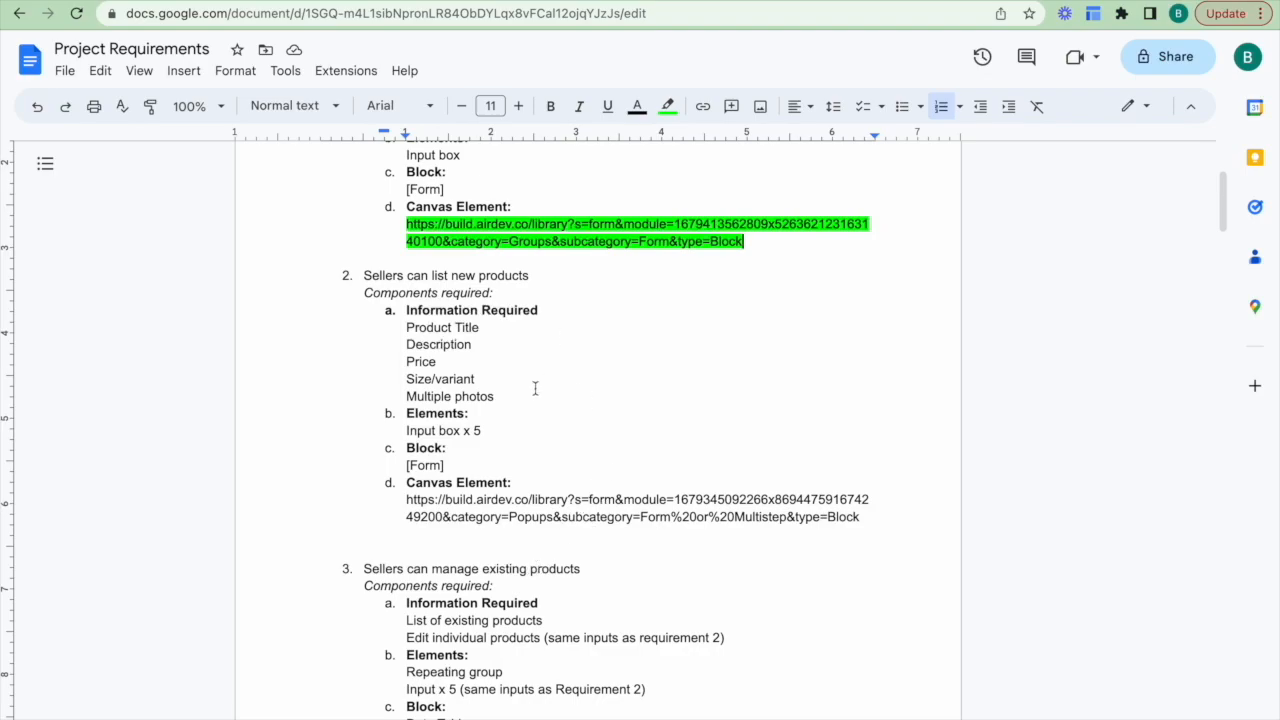
{"action": "scroll", "coordinate": [535, 388], "scroll_direction": "down", "scroll_amount": 5}
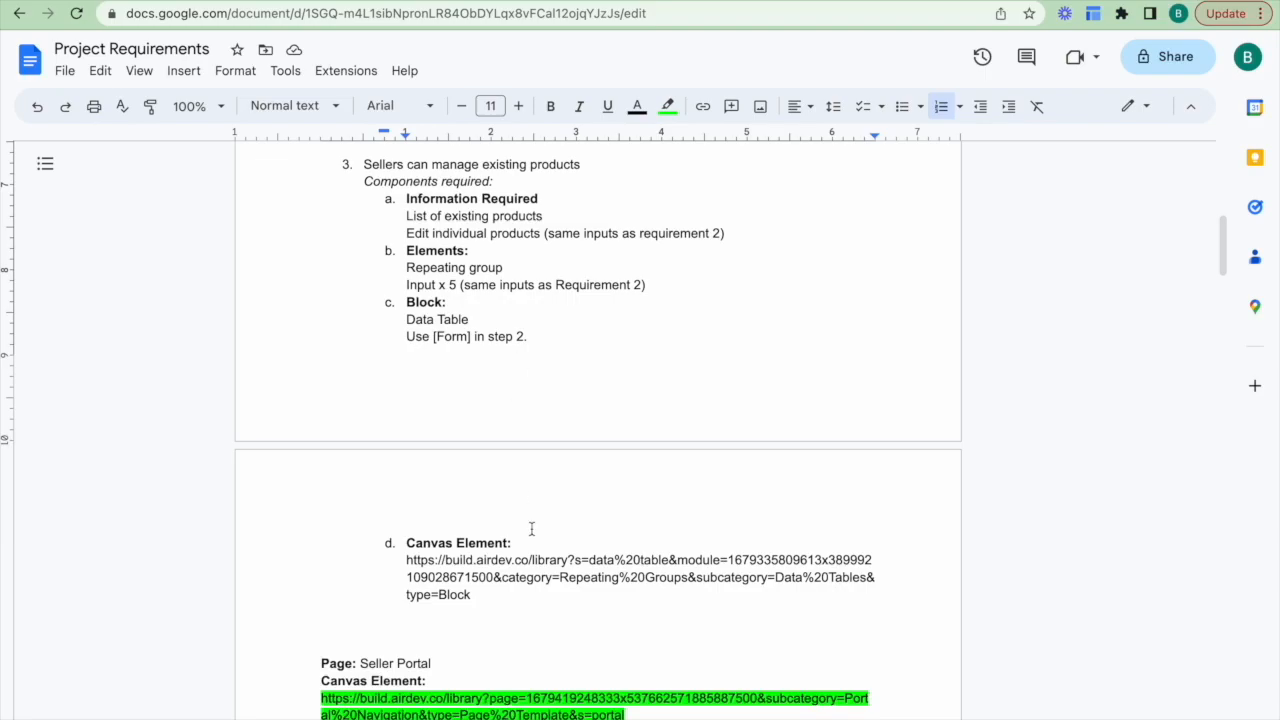
{"action": "left_click_drag", "start_coordinate": [472, 596], "coordinate": [400, 567]}
{"action": "key", "text": "ctrl+c"}
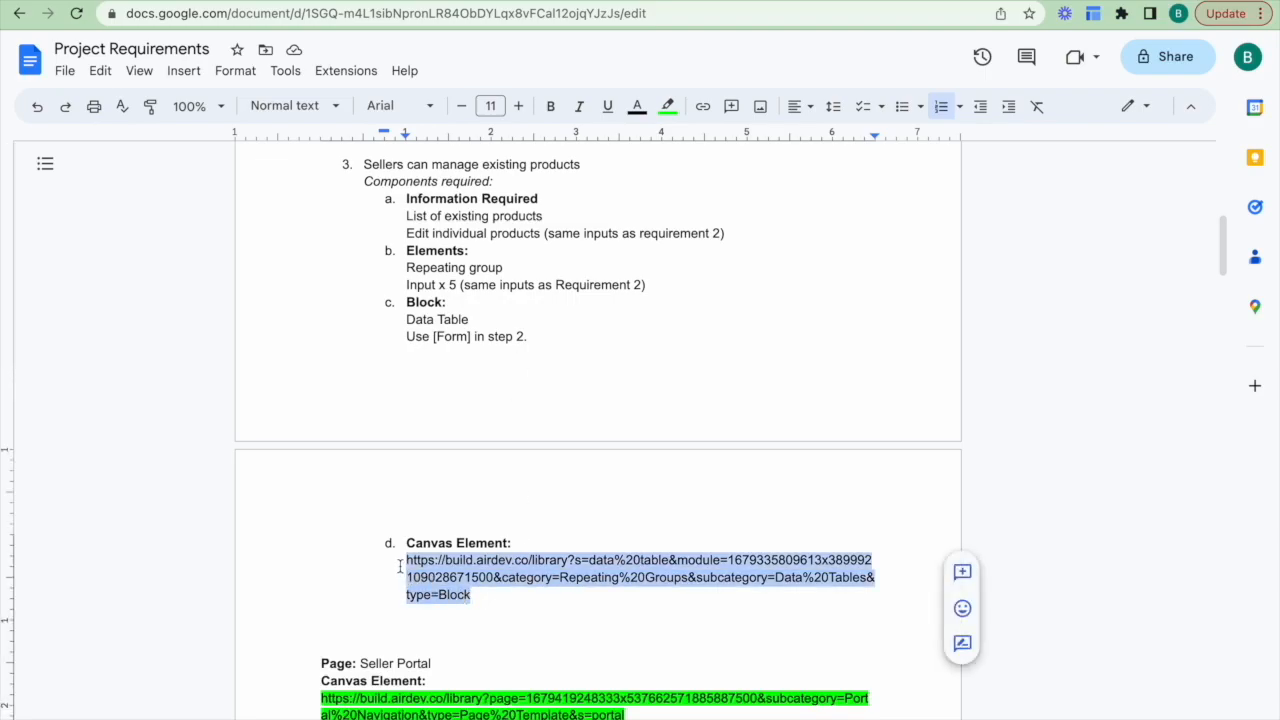
{"action": "left_click", "coordinate": [493, 581]}
{"action": "key", "text": "ctrl+t"}
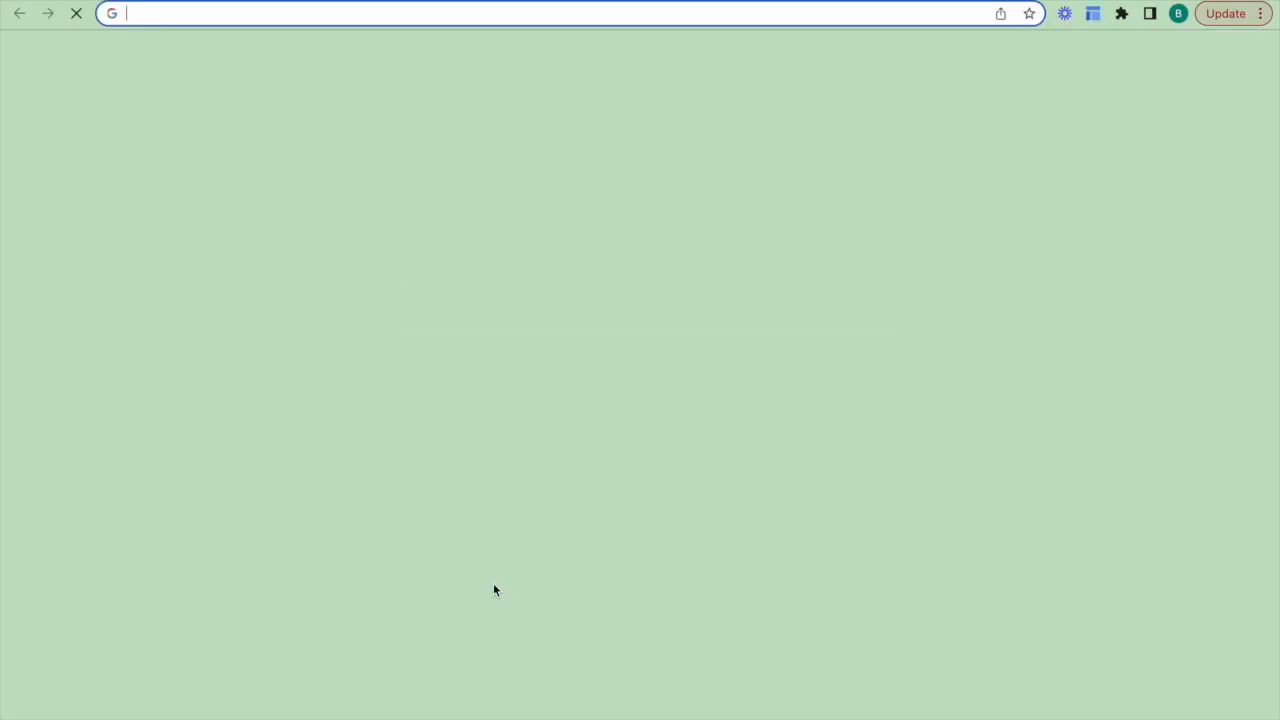
{"action": "key", "text": "ctrl+v"}
{"action": "key", "text": "Return"}
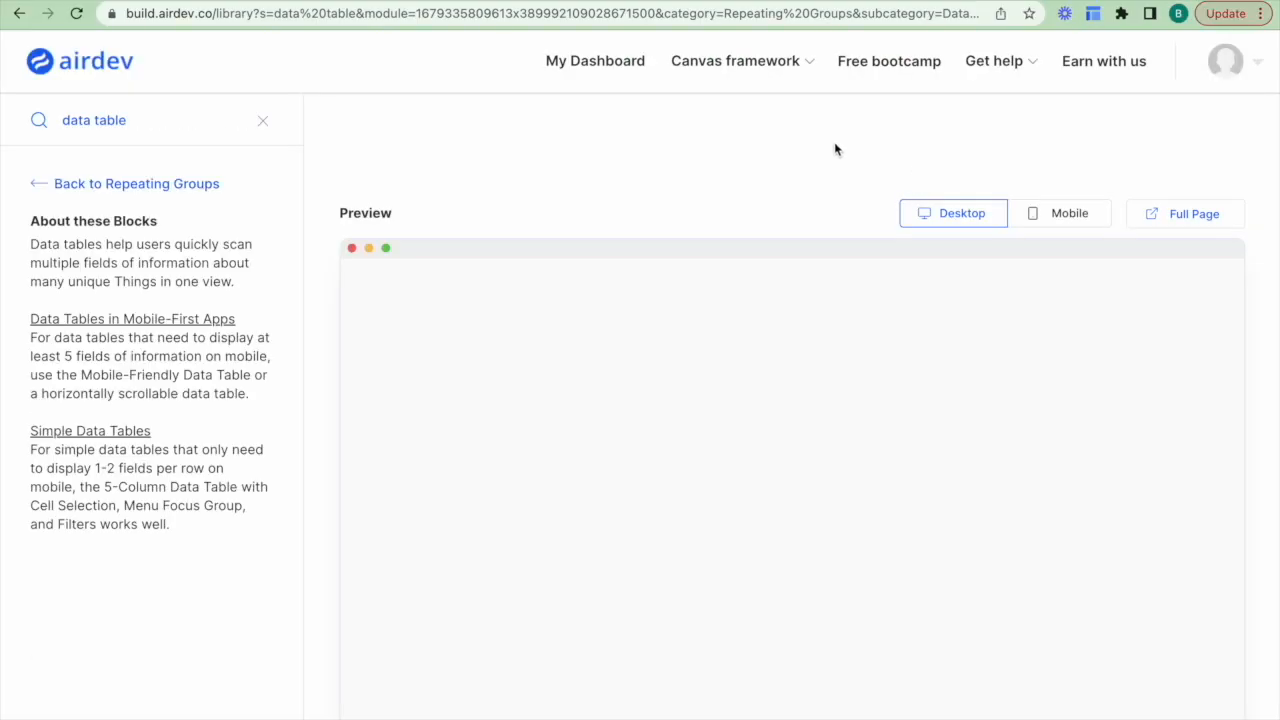
{"action": "left_click_drag", "start_coordinate": [638, 238], "coordinate": [342, 226]}
{"action": "key", "text": "ctrl+c"}
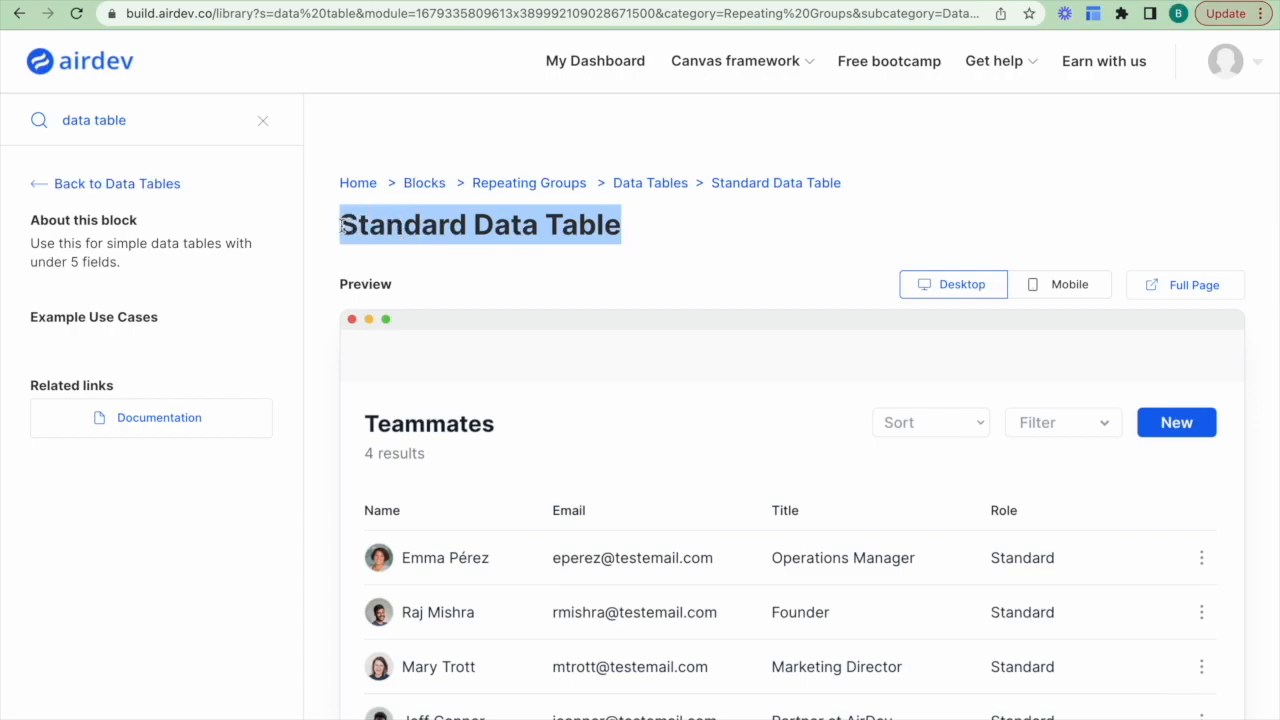
{"action": "left_click", "coordinate": [438, 253]}
Back in the Bubble editor, find the "Standard Data Table" block in the Canvas extension and add it to Group main content.
{"action": "left_click", "coordinate": [180, 0]}
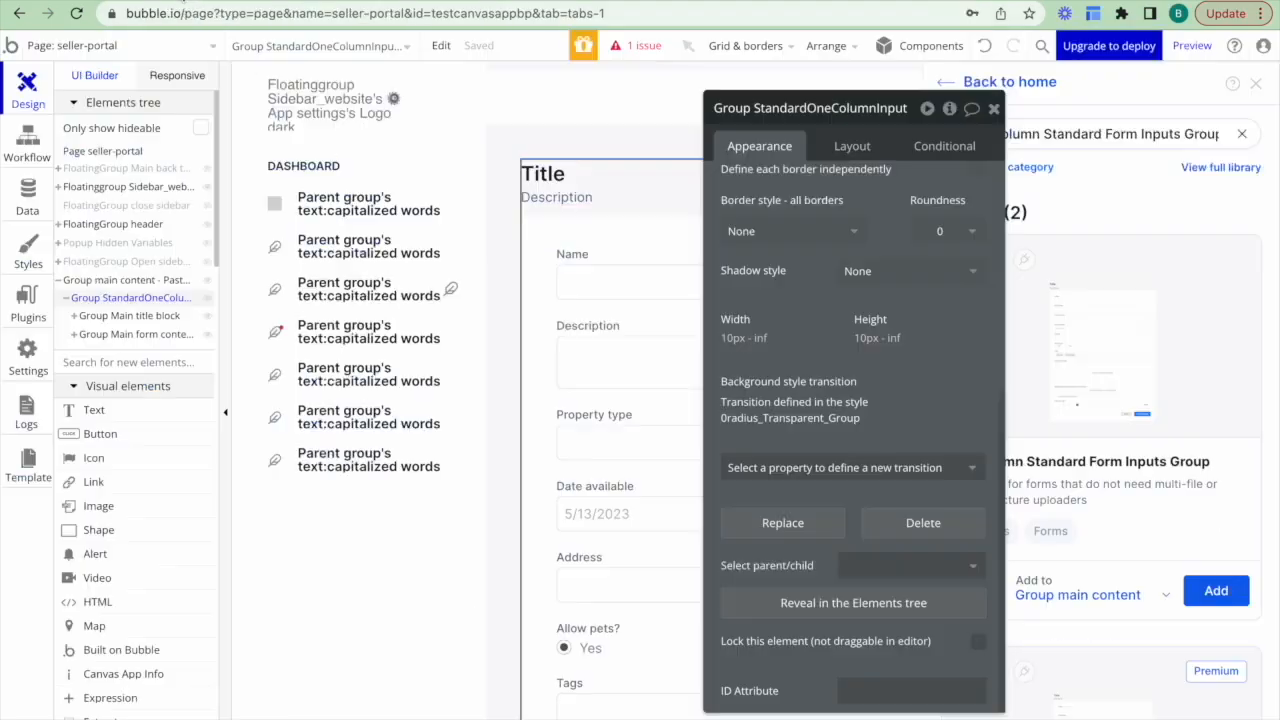
{"action": "left_click", "coordinate": [995, 109]}
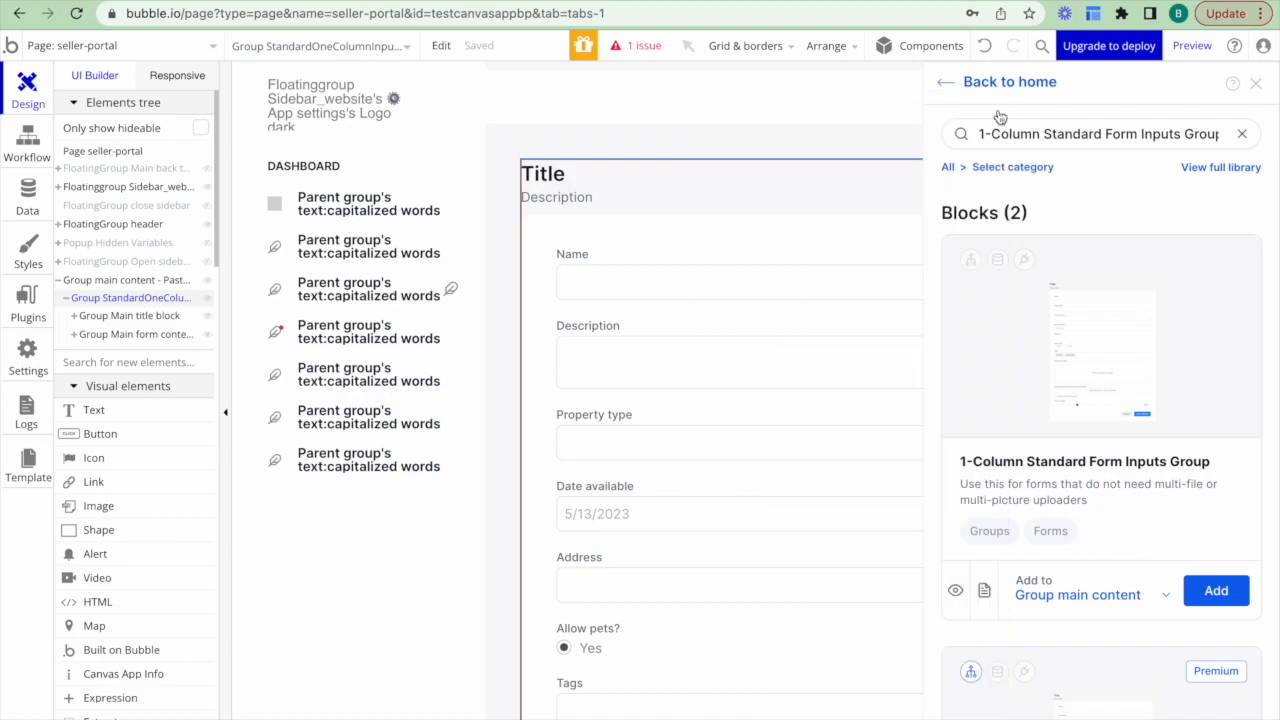
{"action": "left_click", "coordinate": [950, 169]}
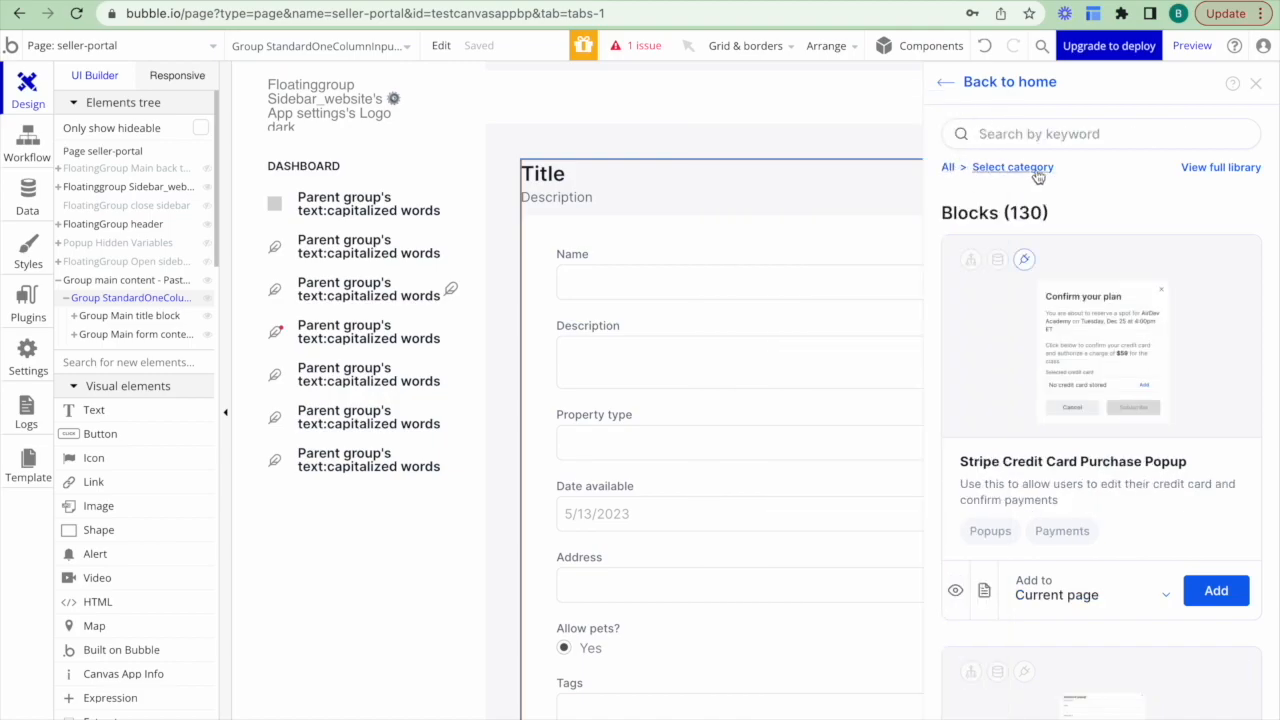
{"action": "left_click", "coordinate": [1050, 137]}
{"action": "key", "text": "ctrl+v"}
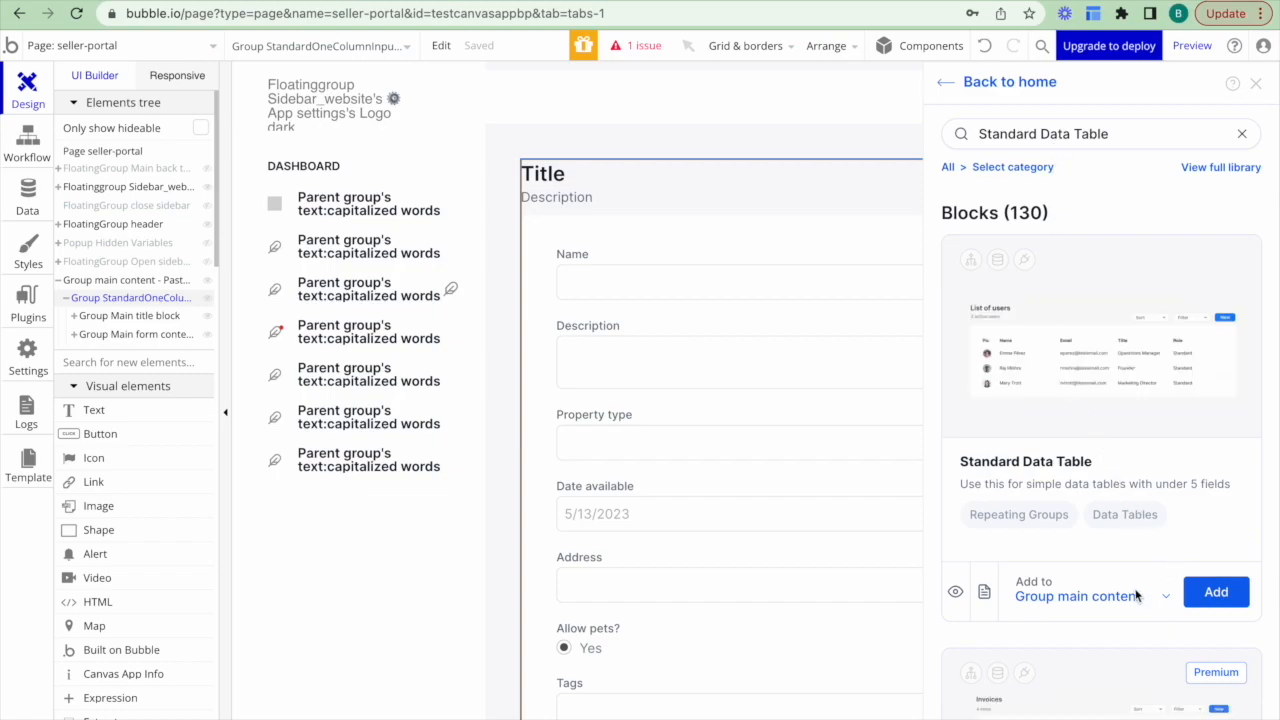
{"action": "left_click", "coordinate": [1165, 598]}
{"action": "left_click", "coordinate": [1165, 598]}
{"action": "left_click", "coordinate": [1210, 598]}
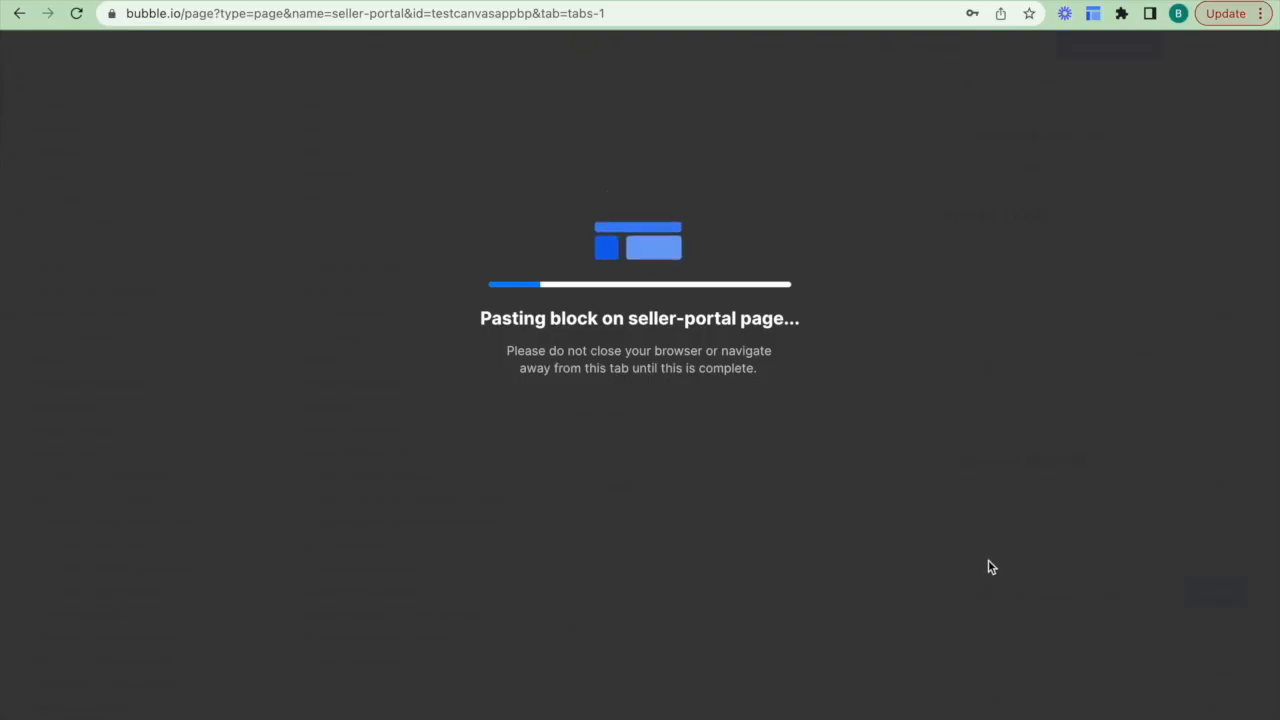
{"action": "scroll", "coordinate": [785, 470], "scroll_direction": "down", "scroll_amount": 10}
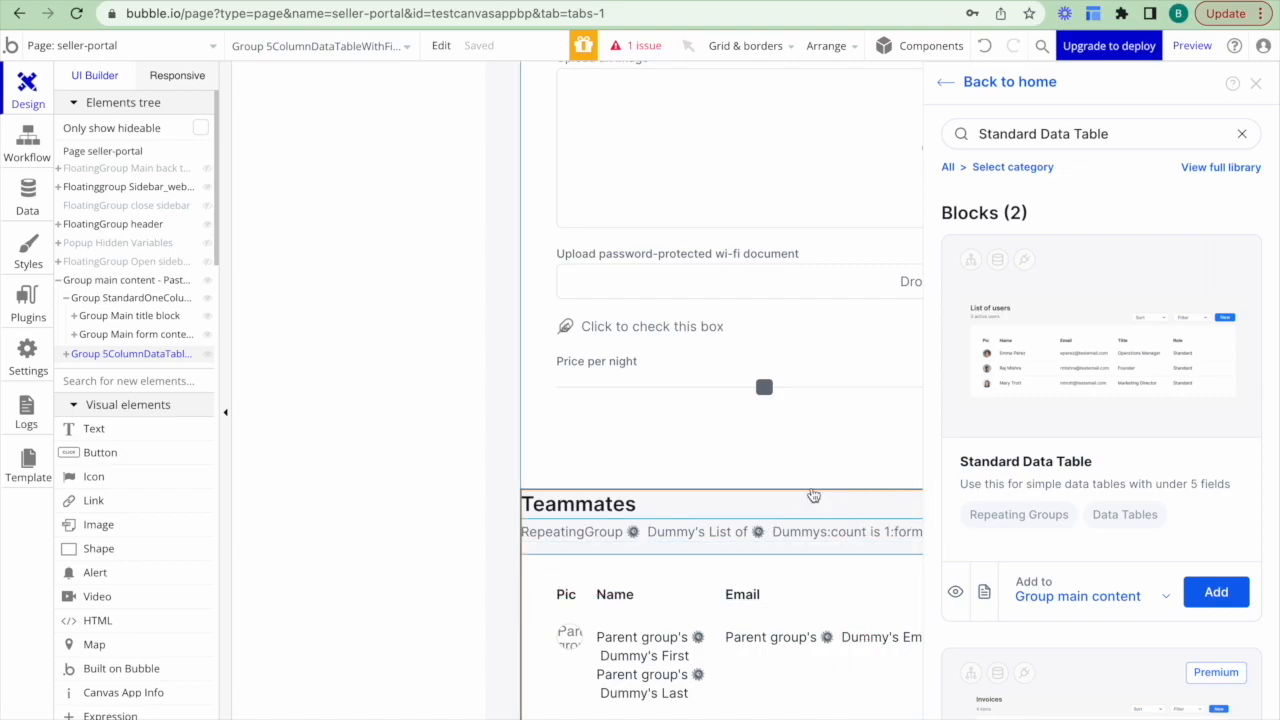
Switch to the requirements document and highlight requirement 3's Canvas Element link in green.
{"action": "left_click", "coordinate": [306, 1]}
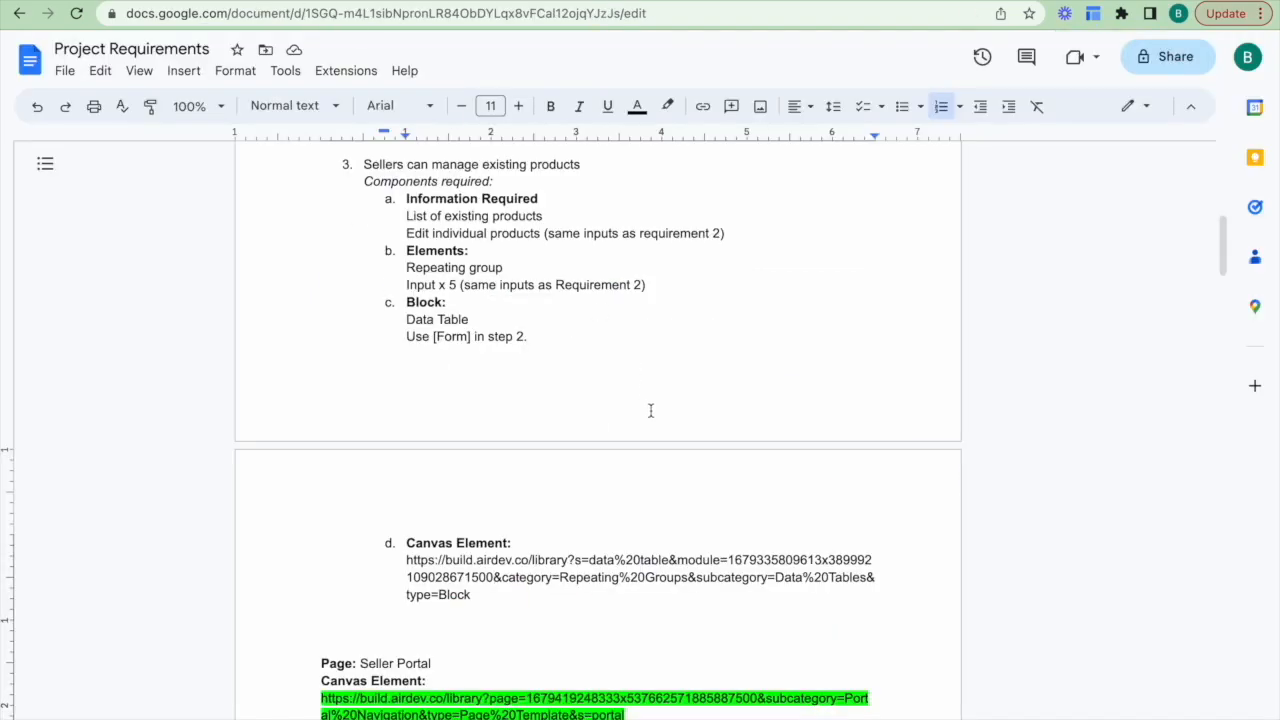
{"action": "scroll", "coordinate": [651, 476], "scroll_direction": "up", "scroll_amount": 1}
{"action": "left_click_drag", "start_coordinate": [472, 634], "coordinate": [392, 599]}
{"action": "left_click", "coordinate": [668, 106]}
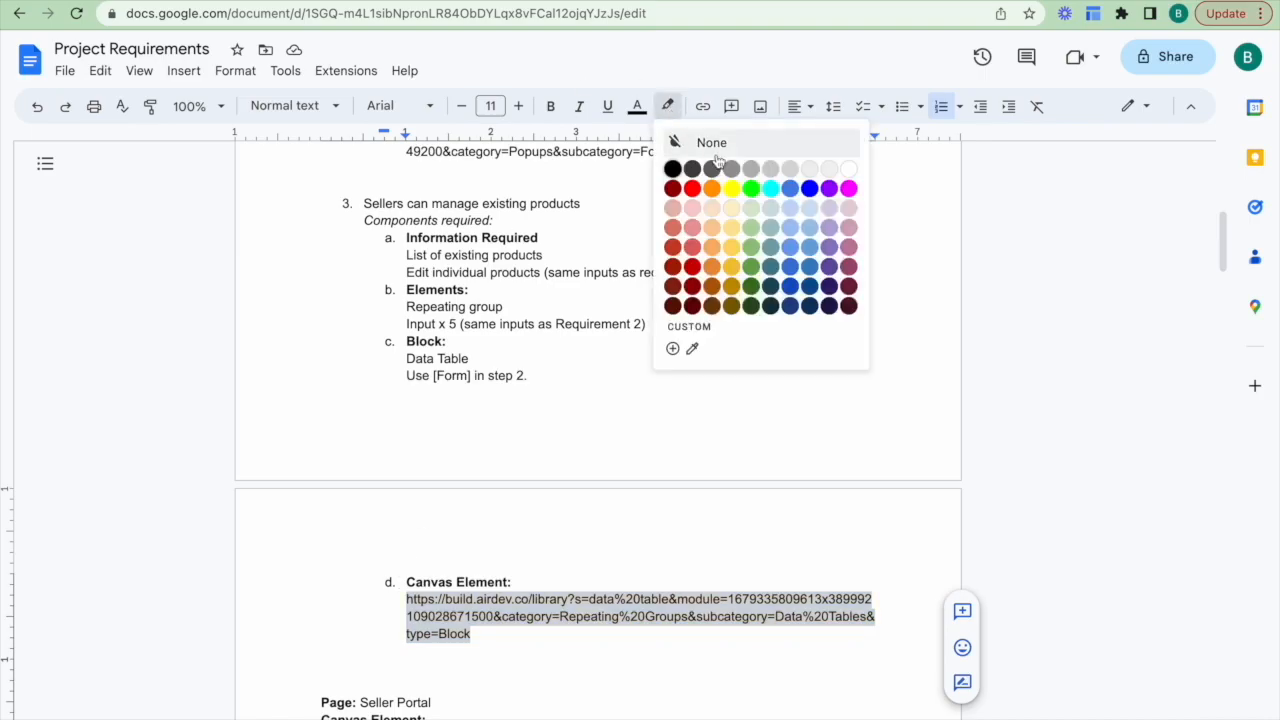
{"action": "left_click", "coordinate": [736, 190]}
{"action": "left_click", "coordinate": [490, 636]}
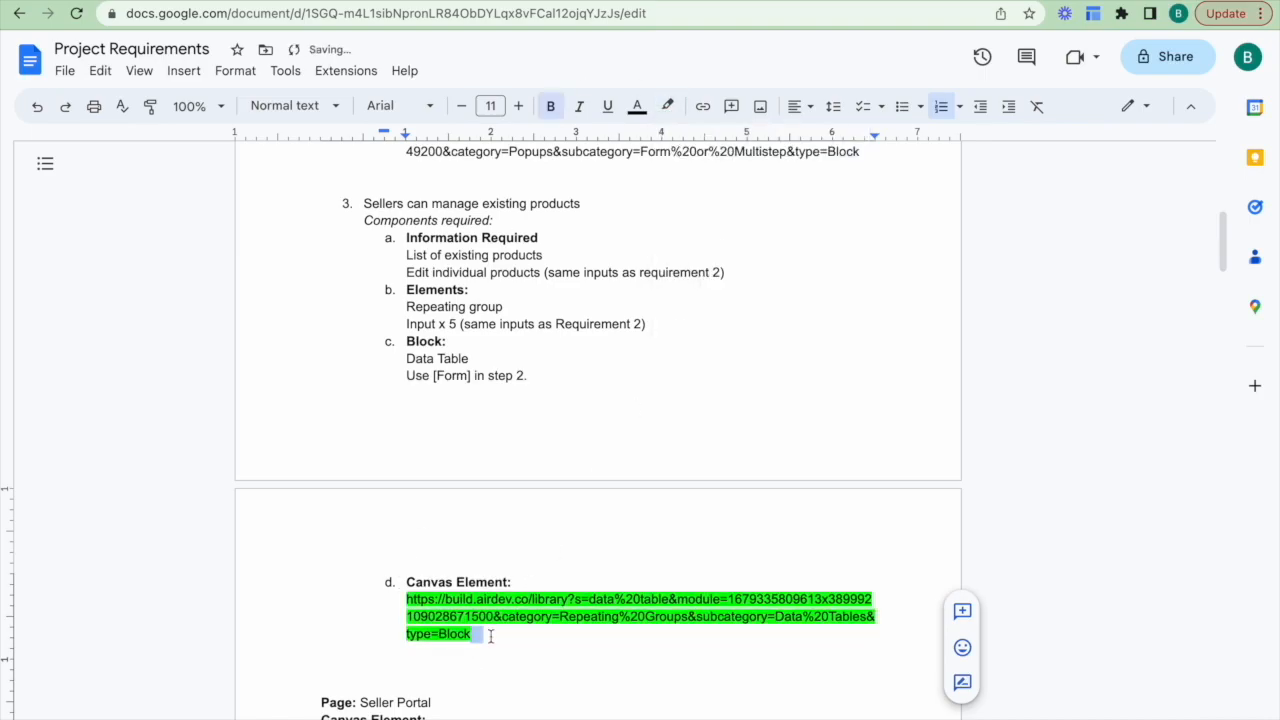
Open requirement 2's Canvas Element link (list new products) in a new browser tab and copy the block's title, "Advanced Form Popup".
{"action": "scroll", "coordinate": [589, 378], "scroll_direction": "up", "scroll_amount": 4}
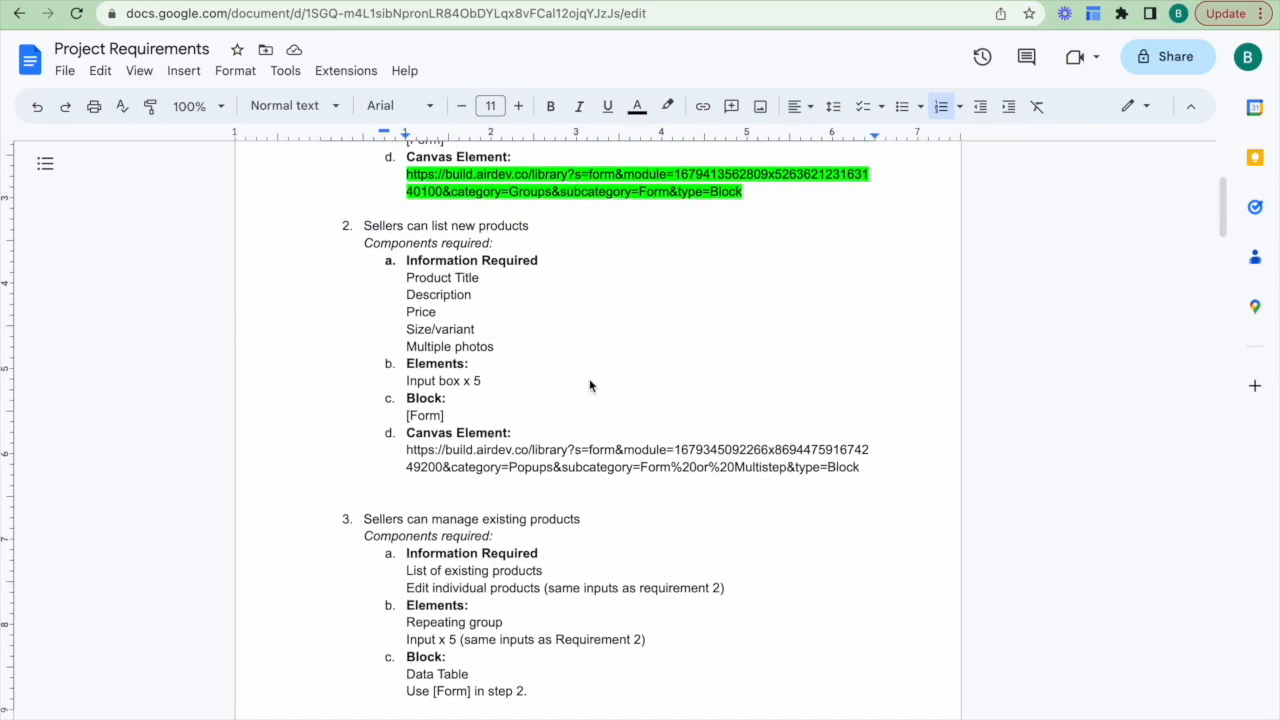
{"action": "left_click_drag", "start_coordinate": [862, 470], "coordinate": [404, 462]}
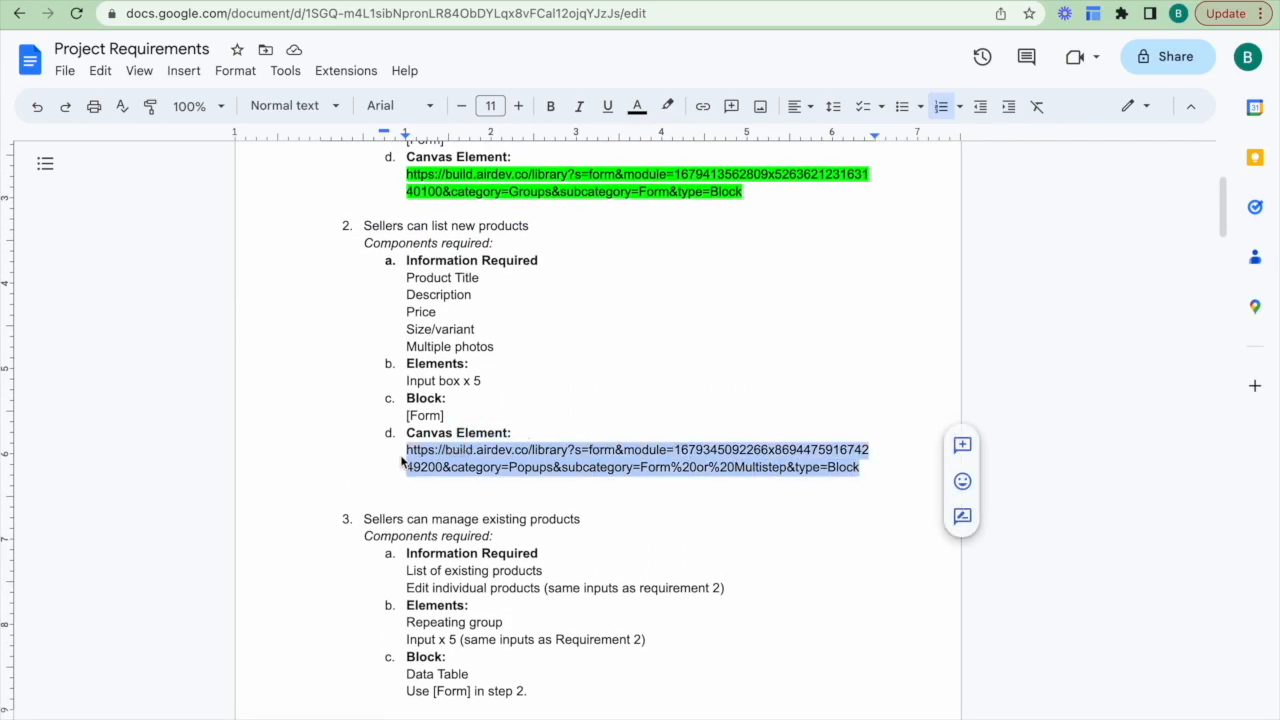
{"action": "key", "text": "ctrl+c"}
{"action": "key", "text": "ctrl+t"}
{"action": "key", "text": "ctrl+v"}
{"action": "key", "text": "Return"}
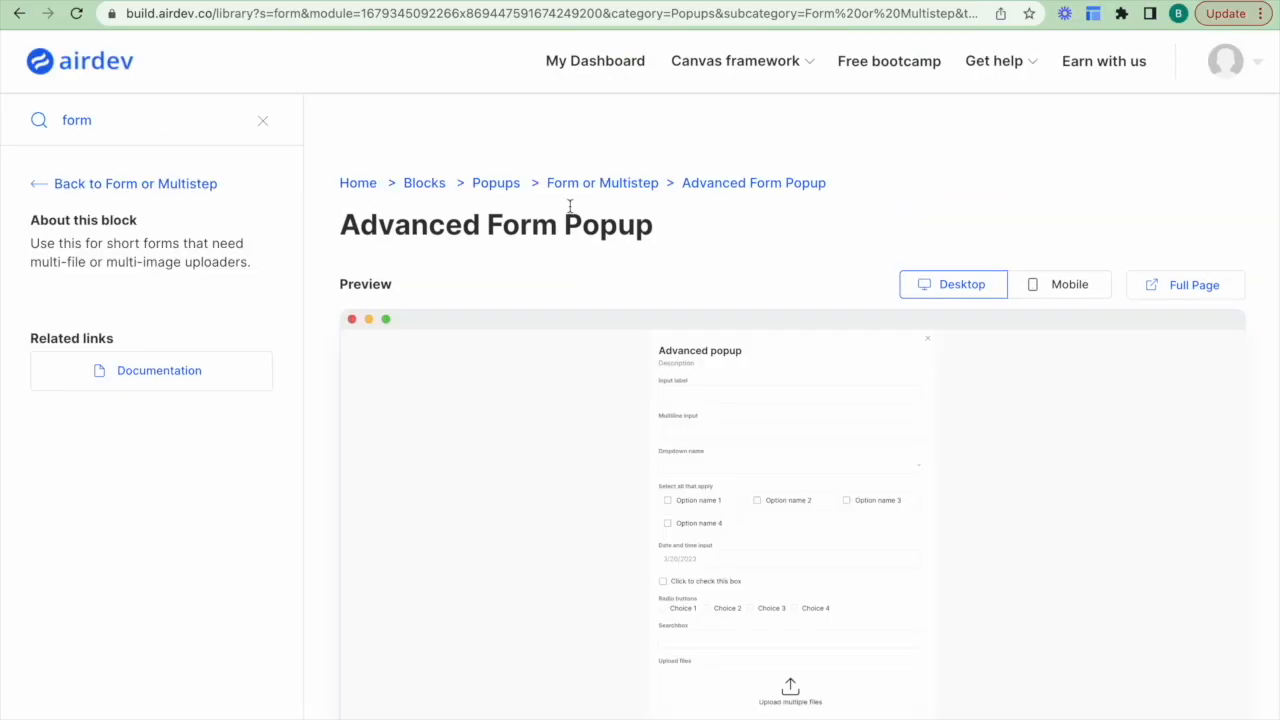
{"action": "left_click_drag", "start_coordinate": [664, 234], "coordinate": [344, 229]}
{"action": "key", "text": "ctrl+c"}
{"action": "left_click", "coordinate": [466, 257]}
Open the Standard Data Table block's full-page preview from the AirDev library and examine the action menu of the first table row.
{"action": "left_click", "coordinate": [153, 1]}
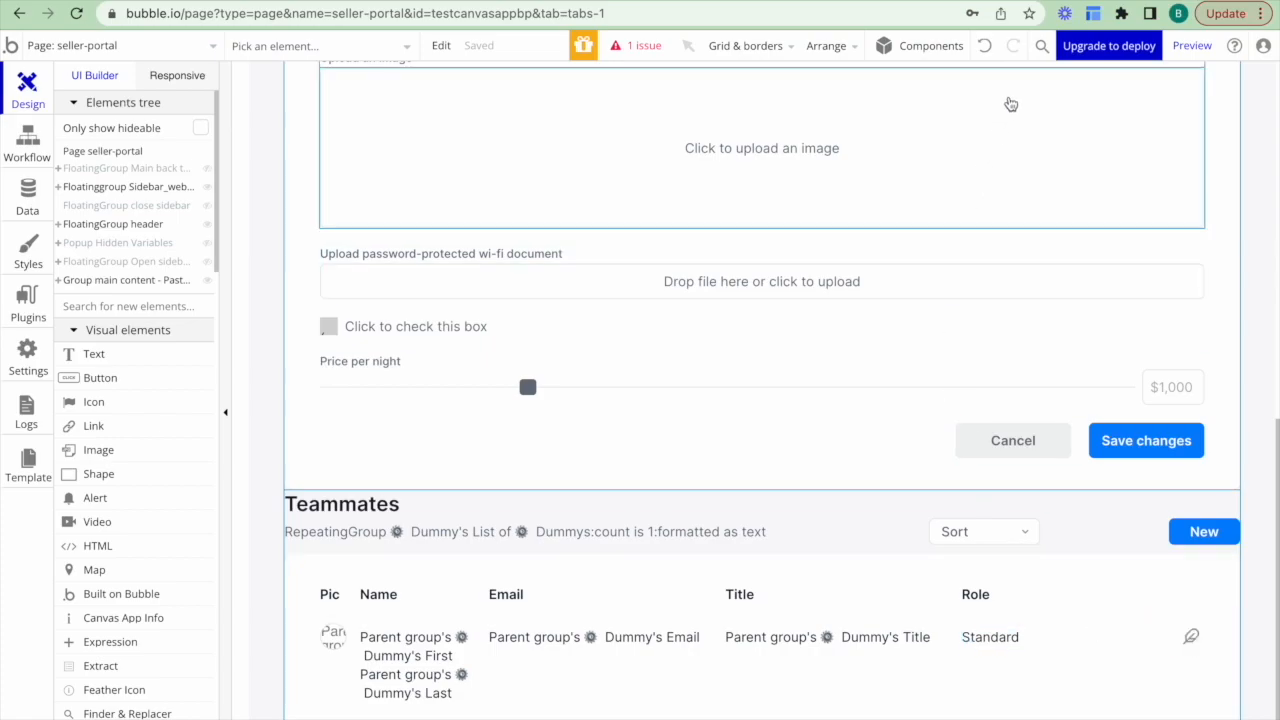
{"action": "left_click", "coordinate": [920, 2]}
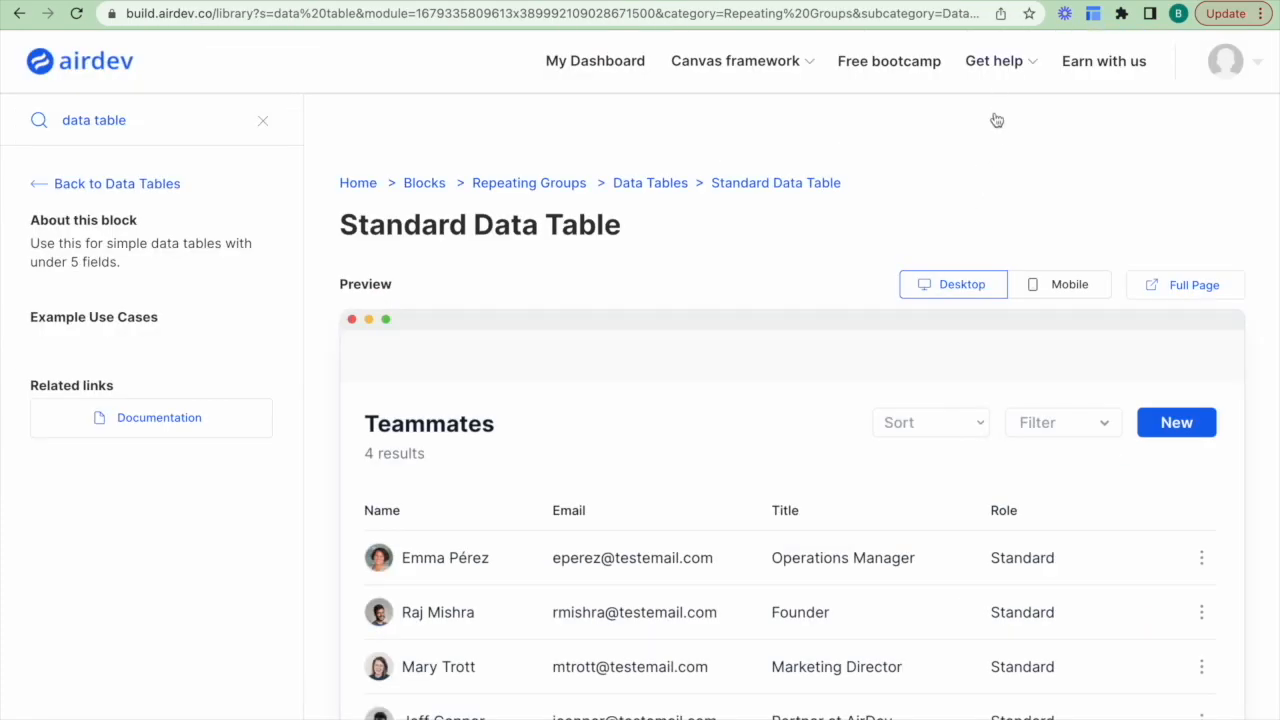
{"action": "left_click", "coordinate": [1157, 299]}
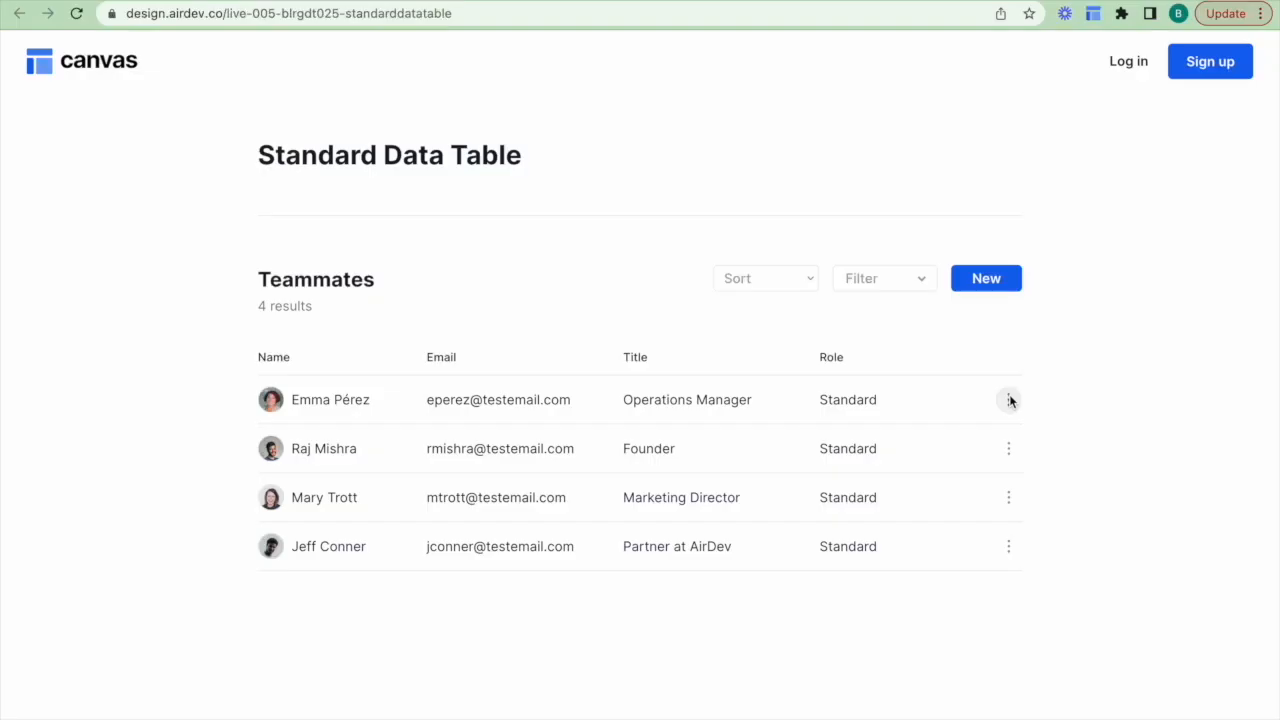
{"action": "left_click", "coordinate": [1008, 399]}
{"action": "left_click", "coordinate": [1062, 366]}
{"action": "left_click", "coordinate": [1009, 400]}
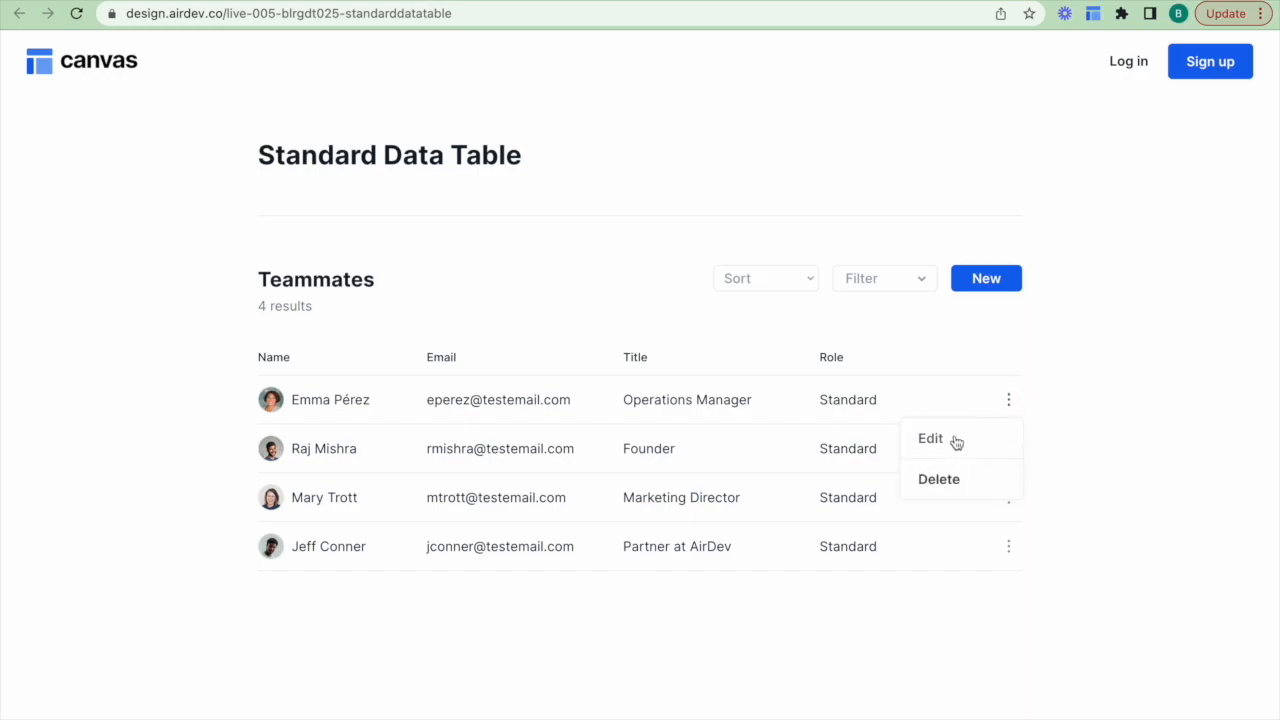
{"action": "left_click", "coordinate": [1064, 433]}
{"action": "left_click", "coordinate": [1008, 400]}
{"action": "left_click", "coordinate": [1066, 437]}
In the Bubble editor, open the data table row's menufocus_template reusable element for editing and display its Popup Add/edit thing.
{"action": "left_click", "coordinate": [112, 1]}
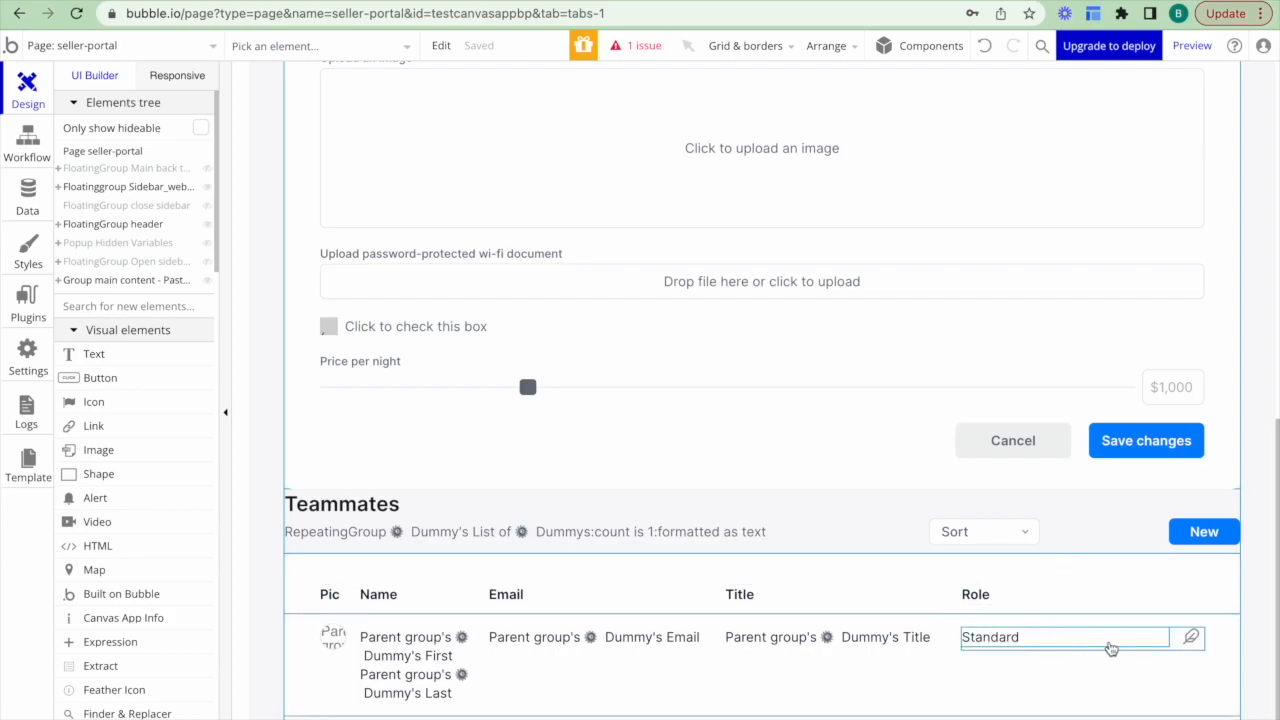
{"action": "left_click", "coordinate": [1177, 647]}
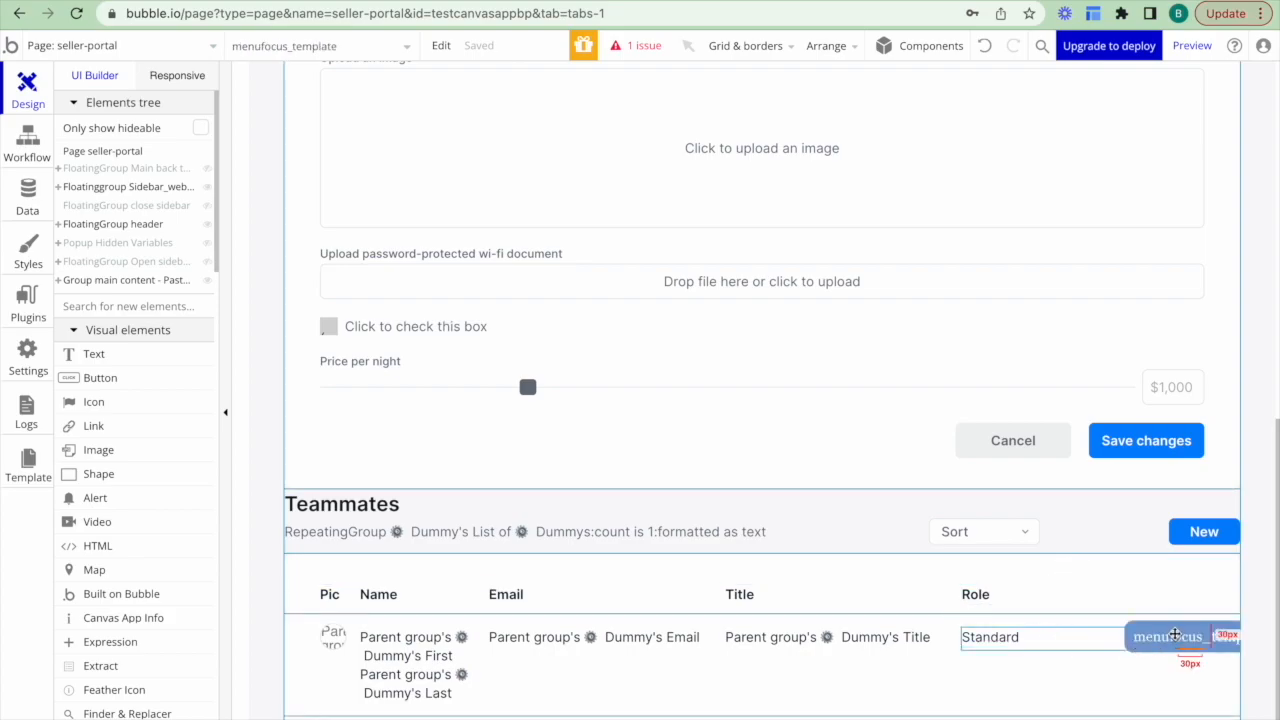
{"action": "double_click", "coordinate": [1175, 637]}
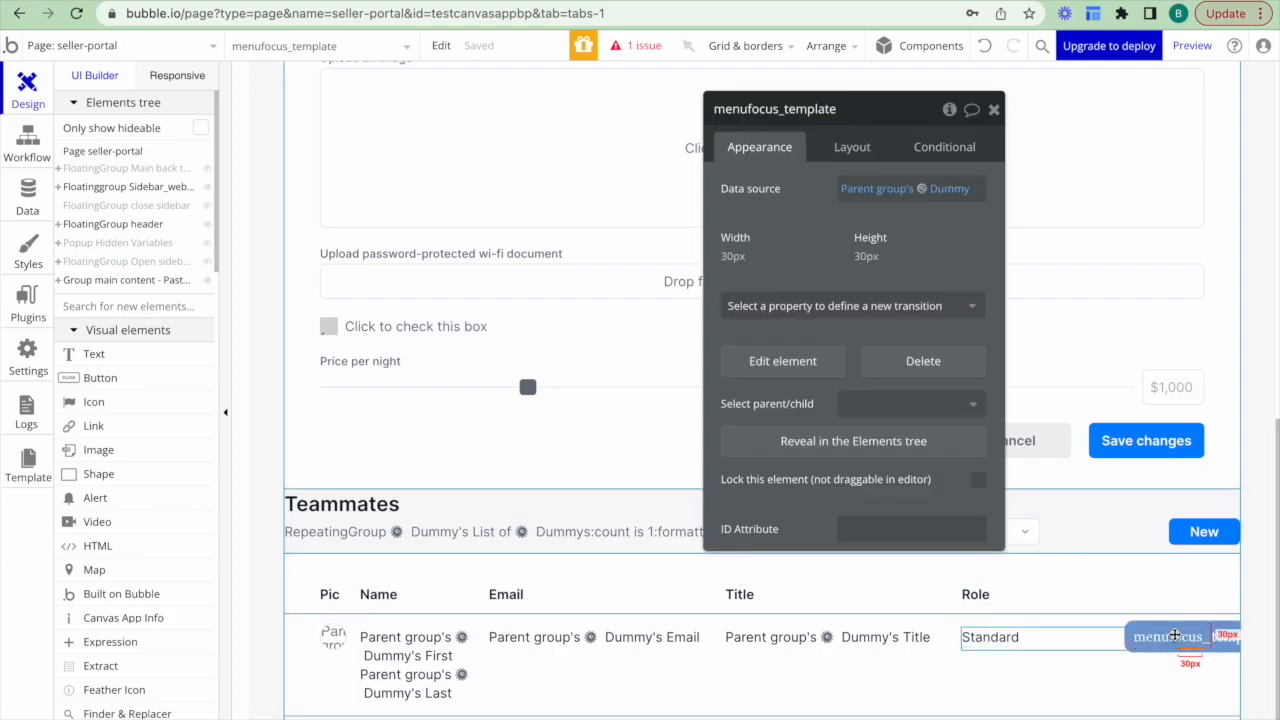
{"action": "left_click", "coordinate": [792, 360]}
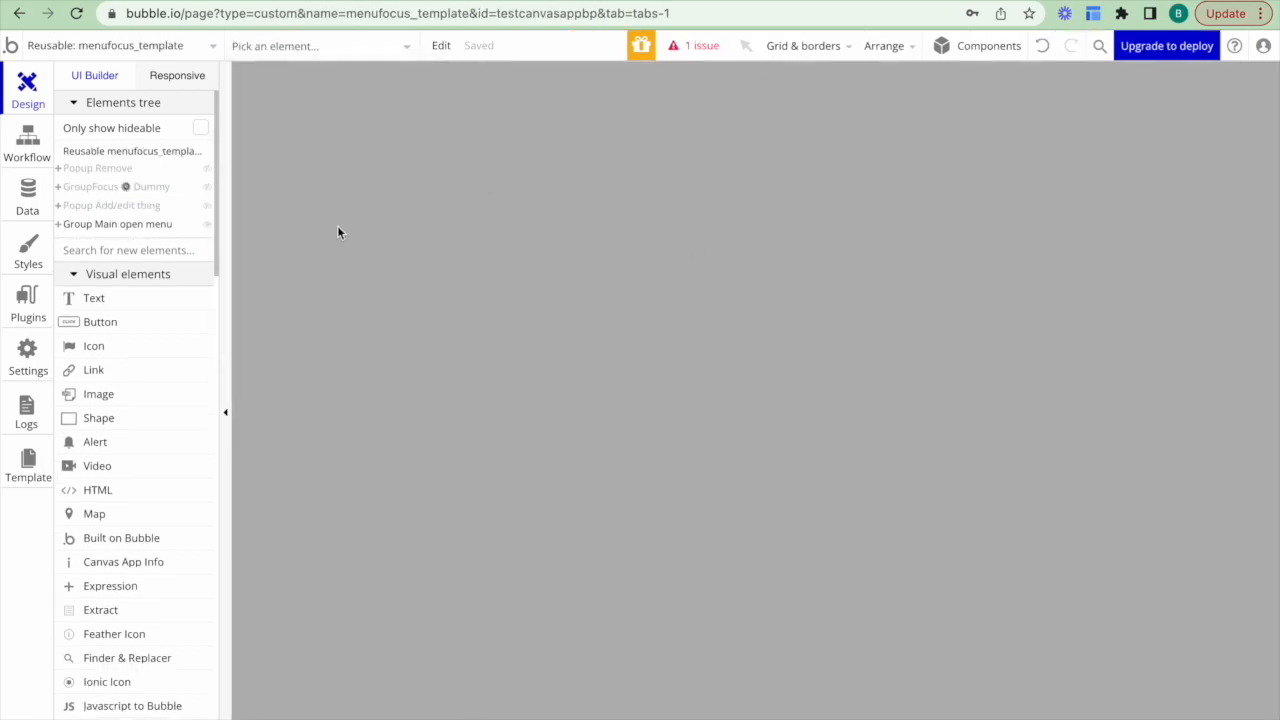
{"action": "left_click", "coordinate": [121, 208]}
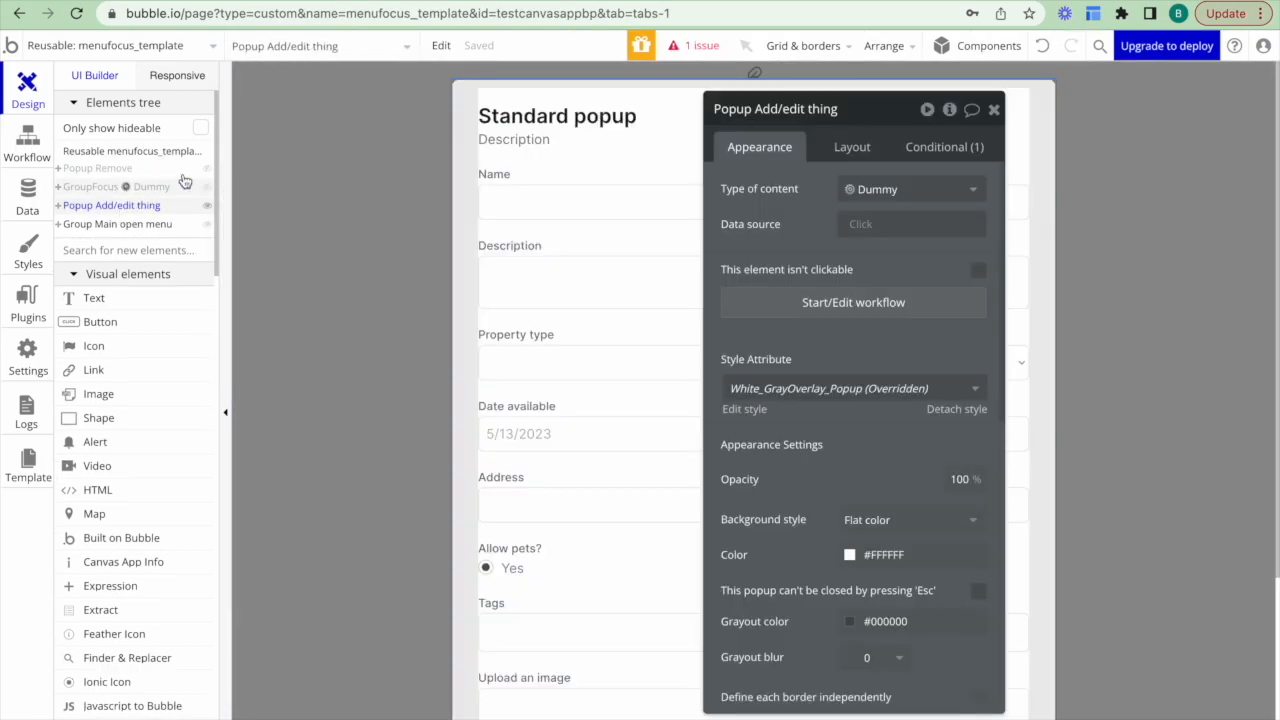
{"action": "scroll", "coordinate": [439, 405], "scroll_direction": "down", "scroll_amount": 2}
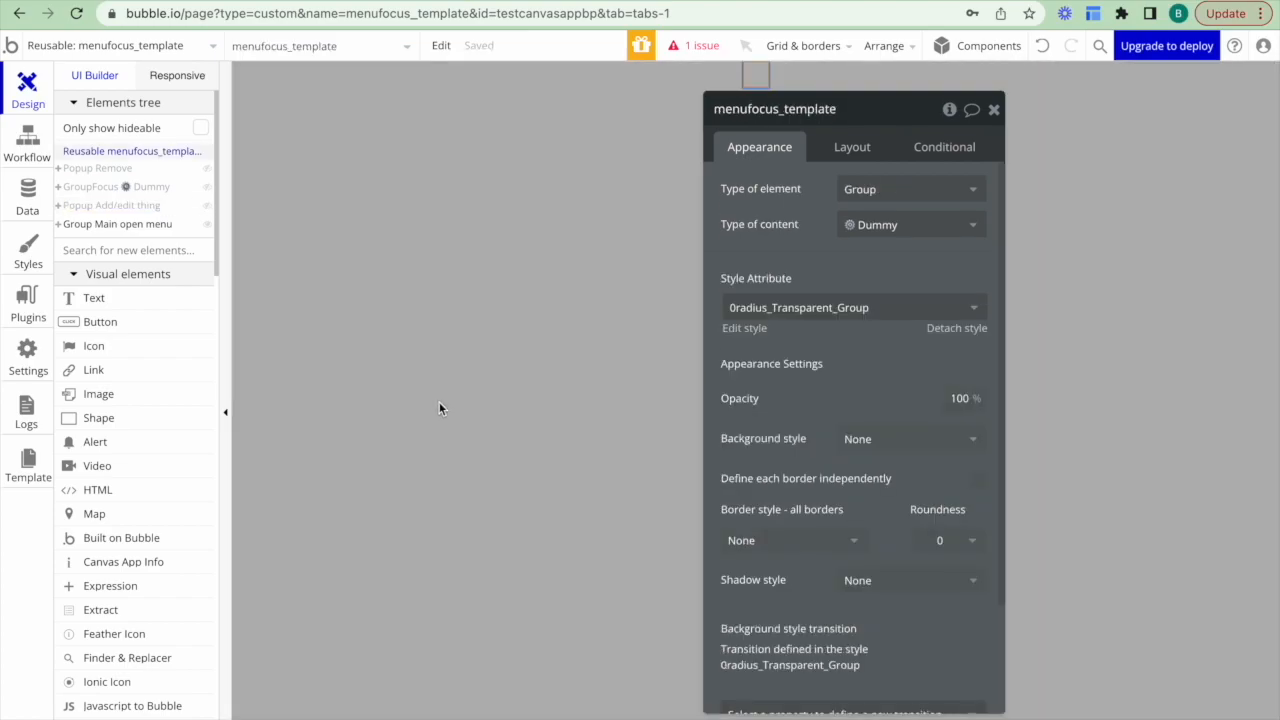
Find the "Advanced Form Popup" block in the Canvas extension and add it to the menufocus_template element.
{"action": "left_click", "coordinate": [439, 403]}
{"action": "left_click", "coordinate": [1093, 13]}
{"action": "left_click", "coordinate": [994, 109]}
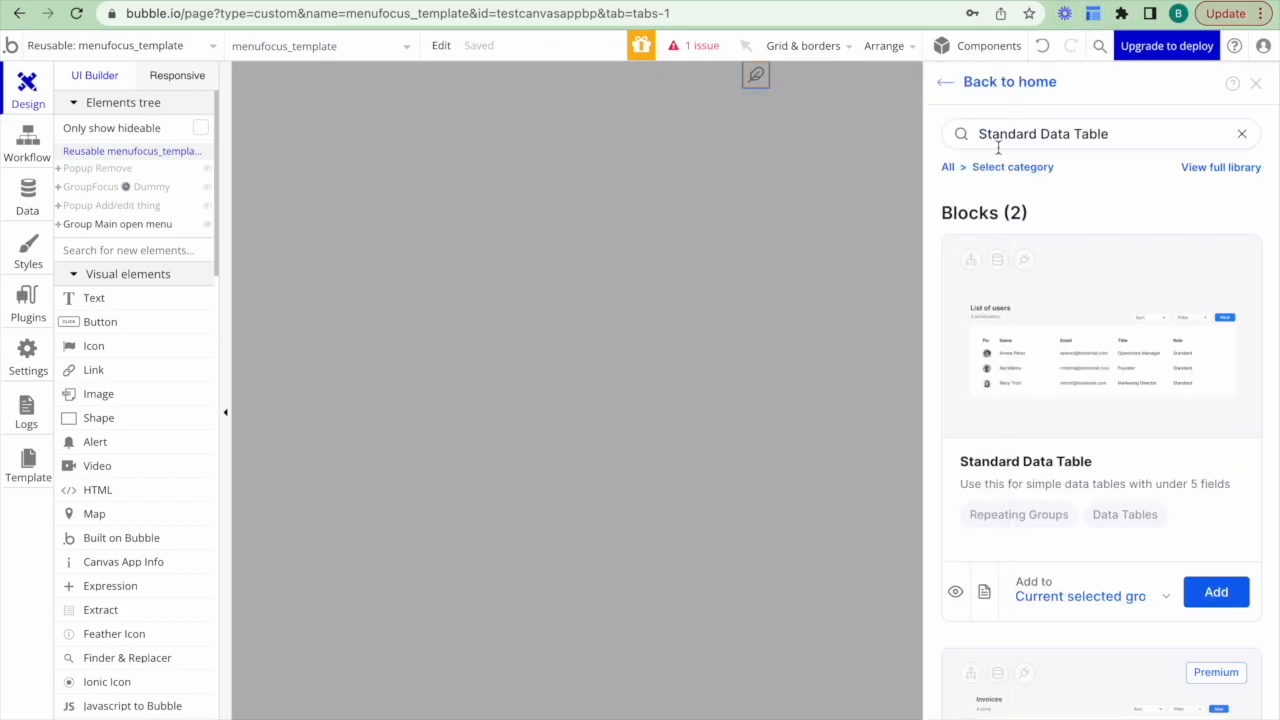
{"action": "left_click", "coordinate": [949, 169]}
{"action": "left_click", "coordinate": [1078, 133]}
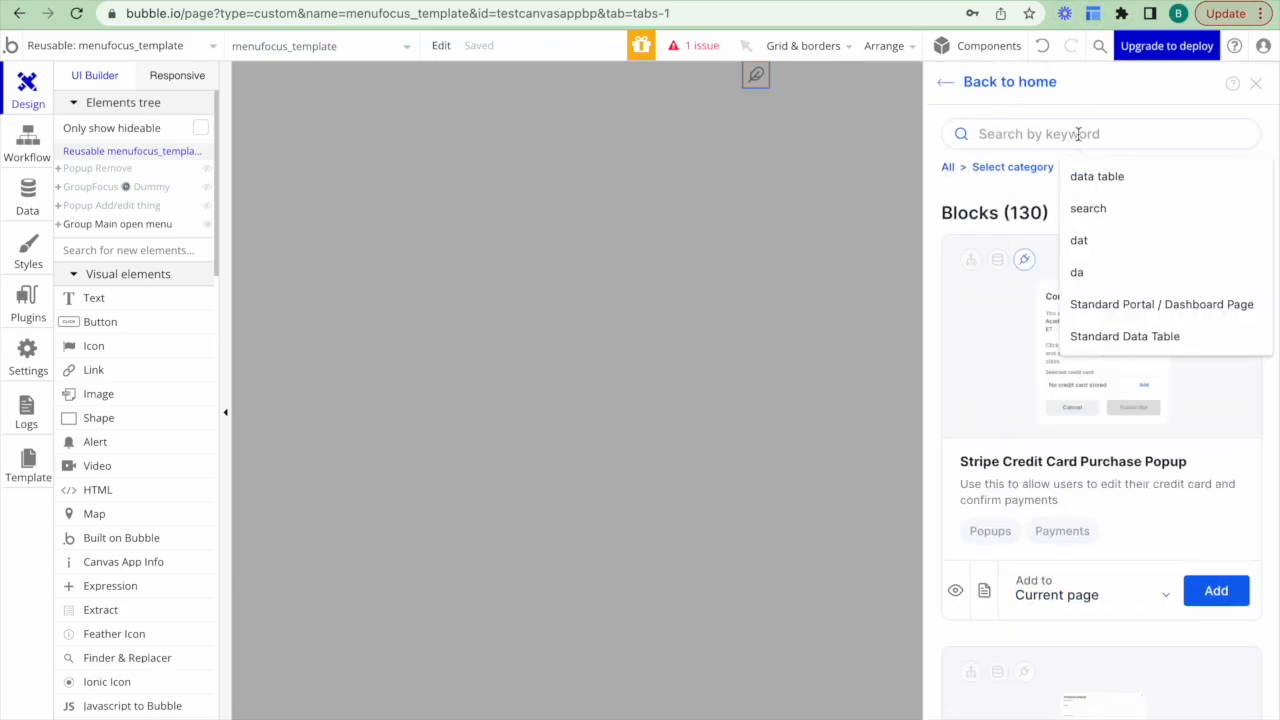
{"action": "key", "text": "ctrl+v"}
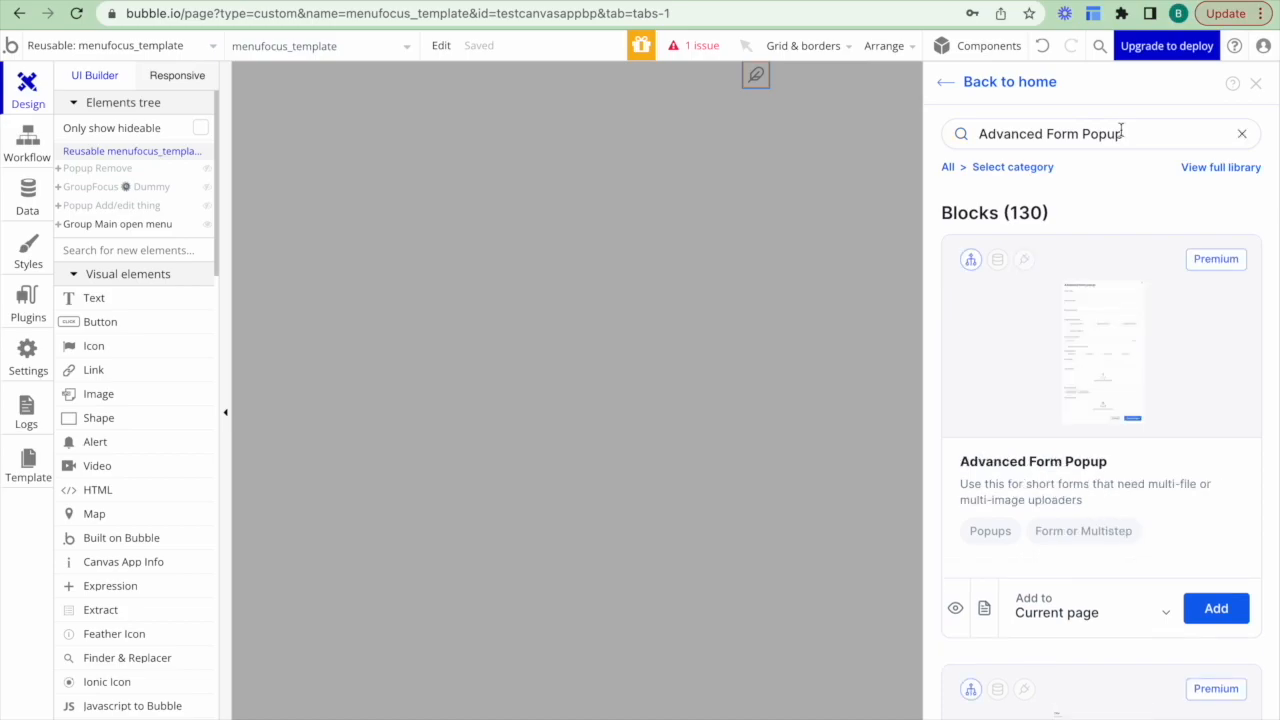
{"action": "scroll", "coordinate": [1075, 380], "scroll_direction": "down", "scroll_amount": 3}
{"action": "scroll", "coordinate": [1080, 395], "scroll_direction": "up", "scroll_amount": 1}
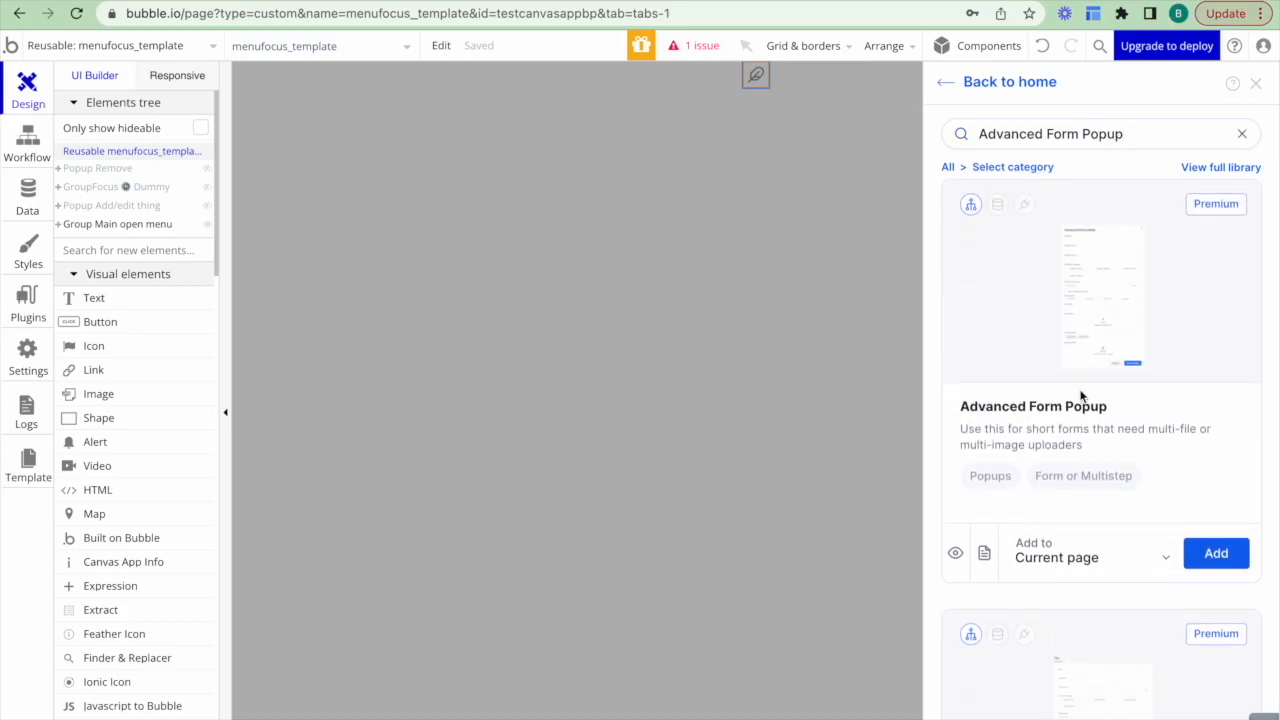
{"action": "left_click", "coordinate": [1220, 558]}
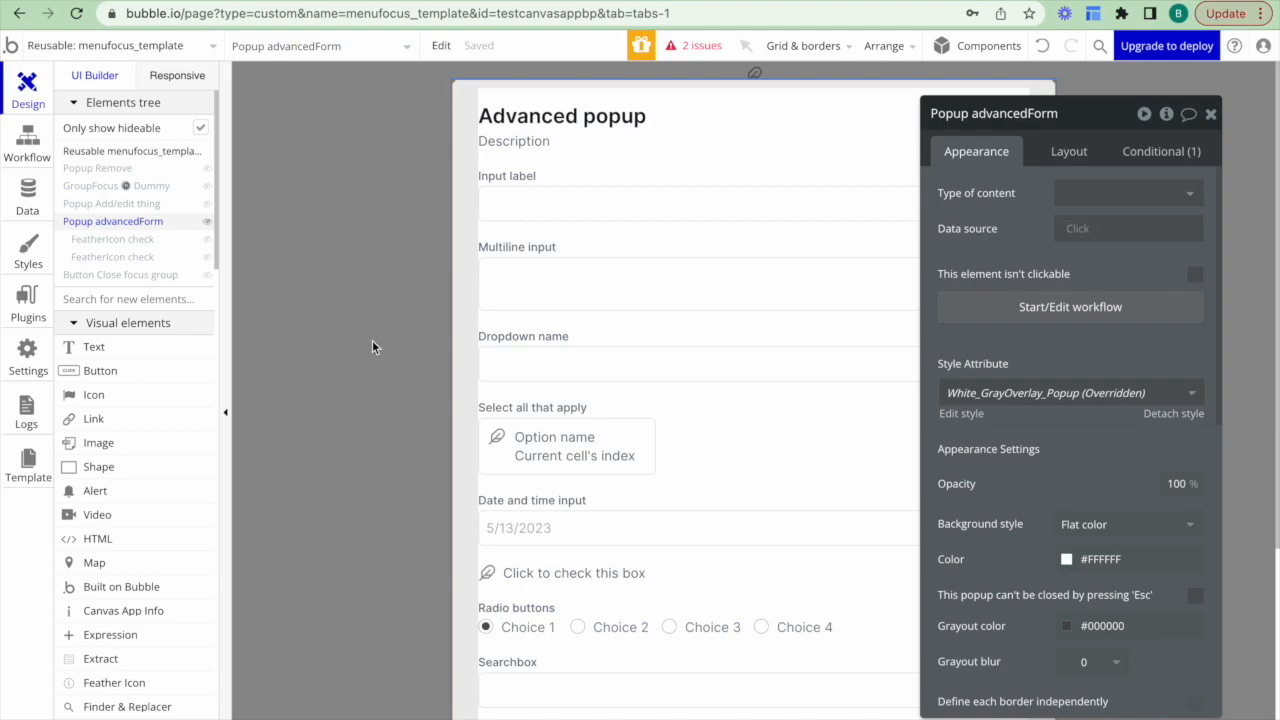
Return to the seller-portal page in the editor and open its preview.
{"action": "left_click", "coordinate": [179, 47]}
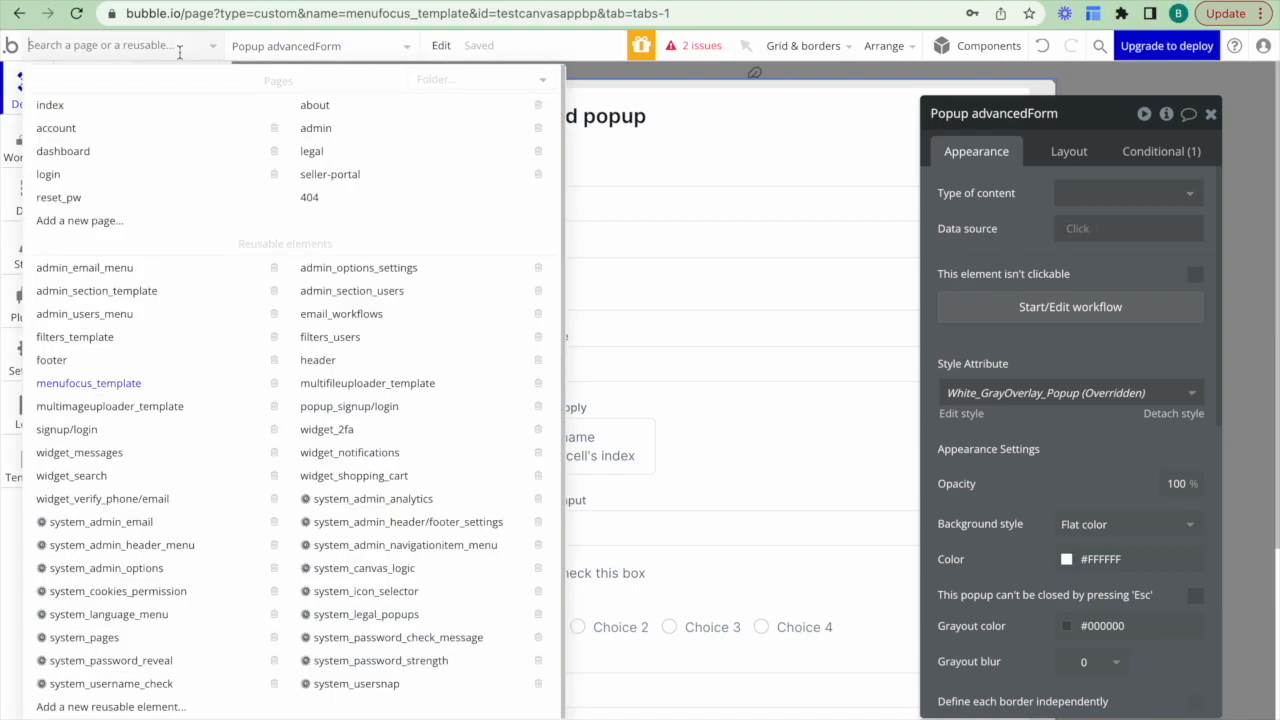
{"action": "left_click", "coordinate": [319, 177]}
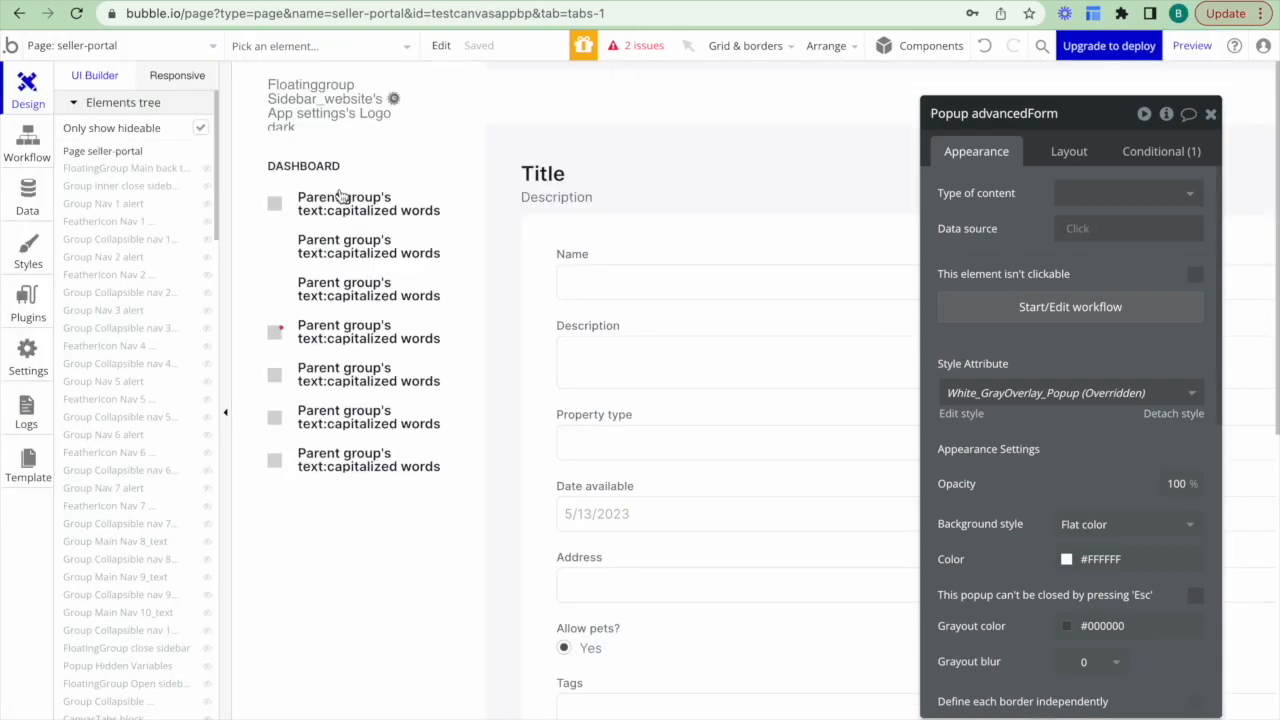
{"action": "left_click", "coordinate": [1190, 46]}
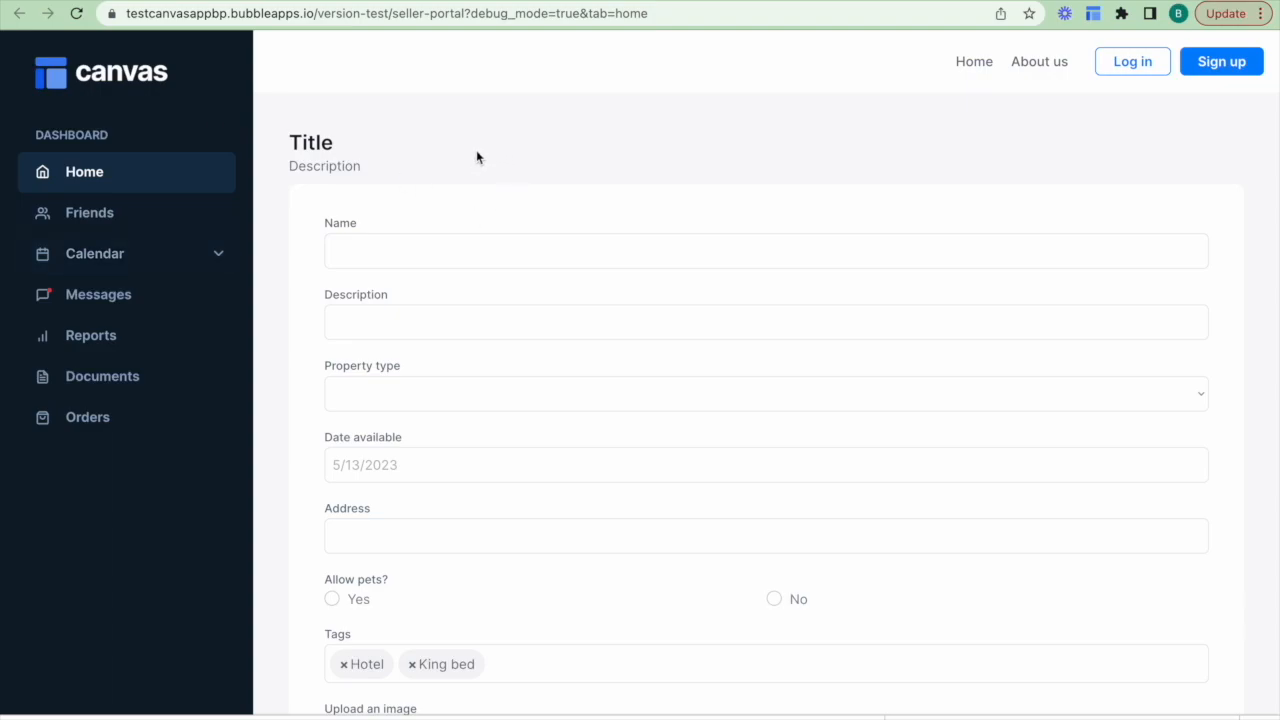
Try the Friends, Reports, Documents and Home entries of the previewed portal's sidebar and look over the form.
{"action": "left_click", "coordinate": [131, 216]}
{"action": "left_click", "coordinate": [134, 338]}
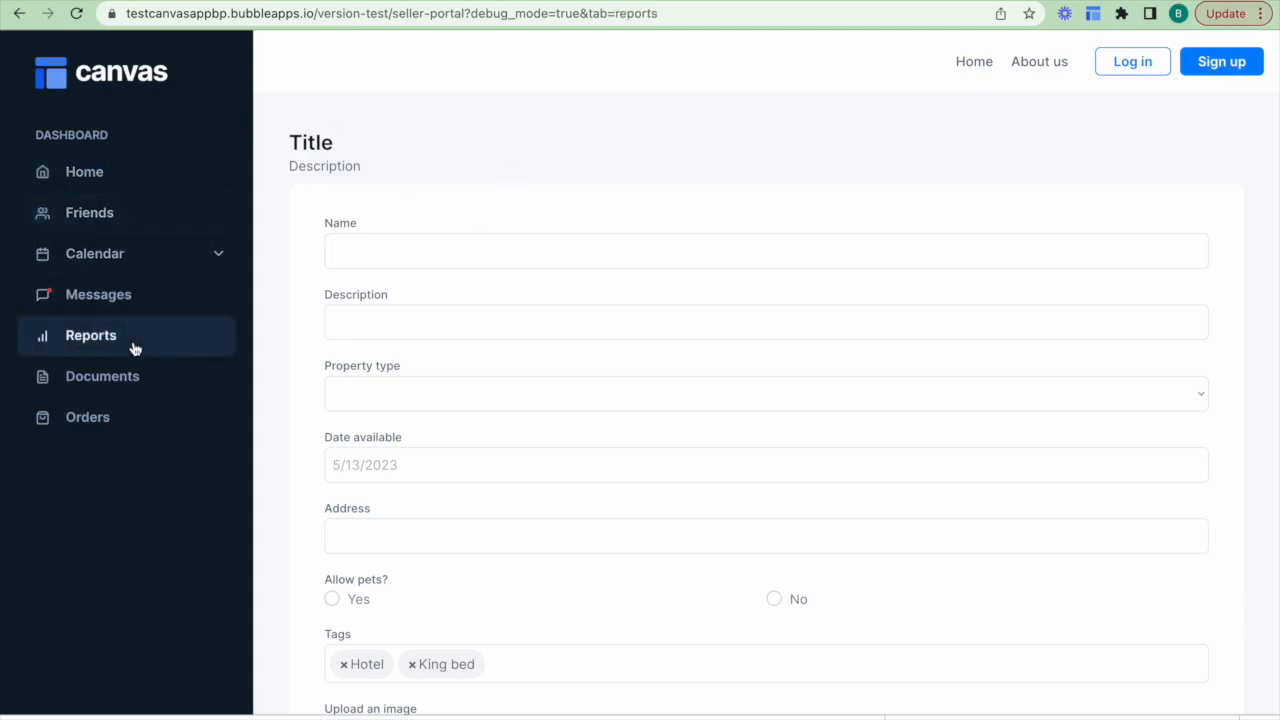
{"action": "left_click", "coordinate": [130, 399]}
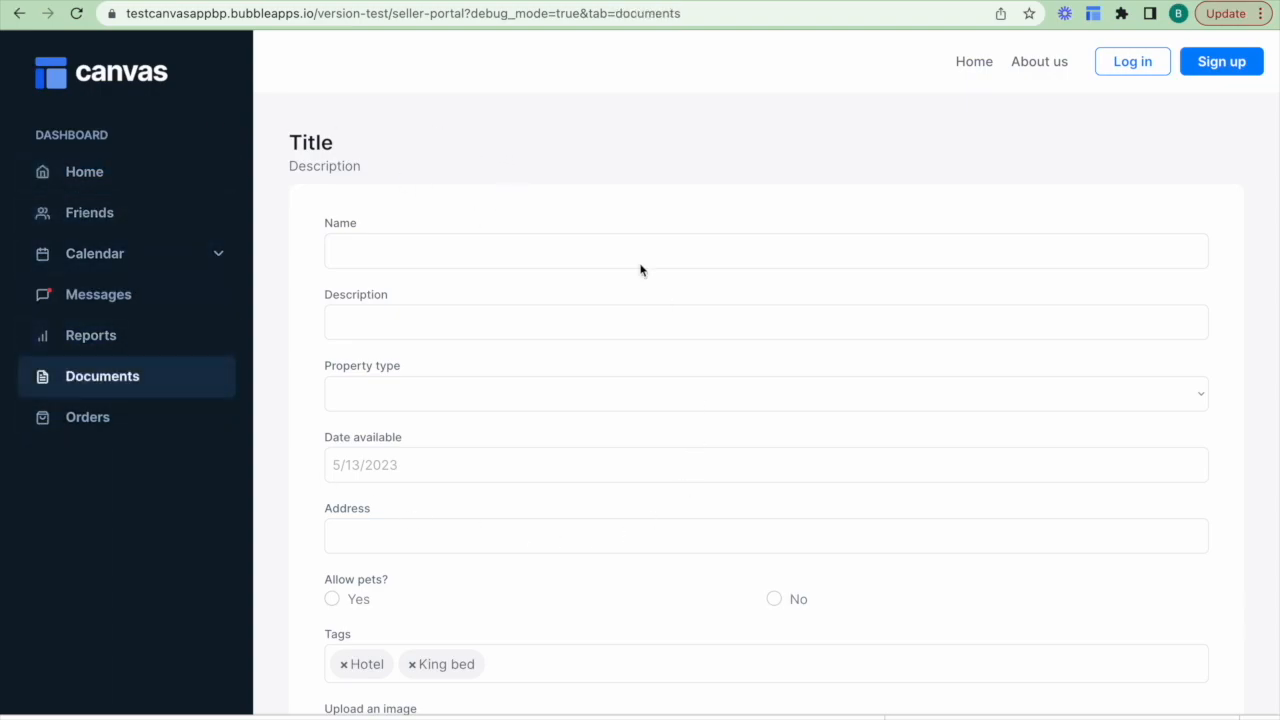
{"action": "left_click", "coordinate": [139, 176]}
{"action": "scroll", "coordinate": [696, 512], "scroll_direction": "down", "scroll_amount": 1}
{"action": "scroll", "coordinate": [691, 506], "scroll_direction": "down", "scroll_amount": 3}
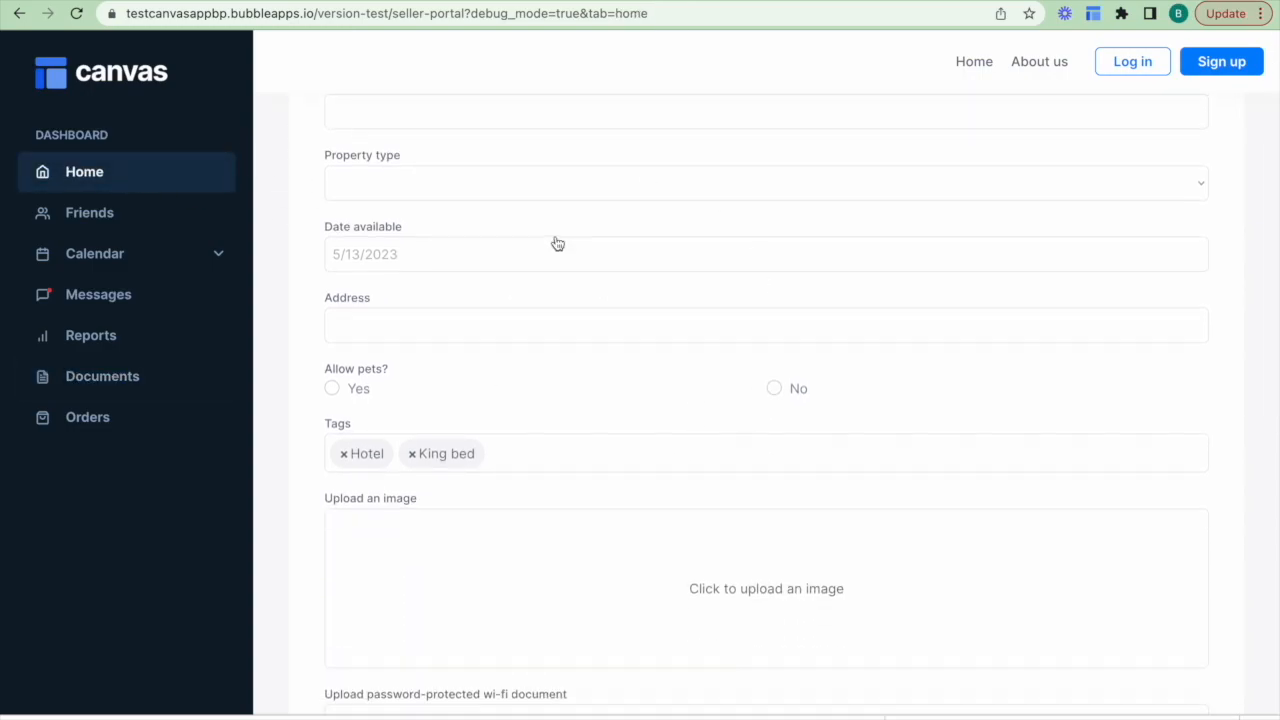
{"action": "scroll", "coordinate": [557, 243], "scroll_direction": "up", "scroll_amount": 3}
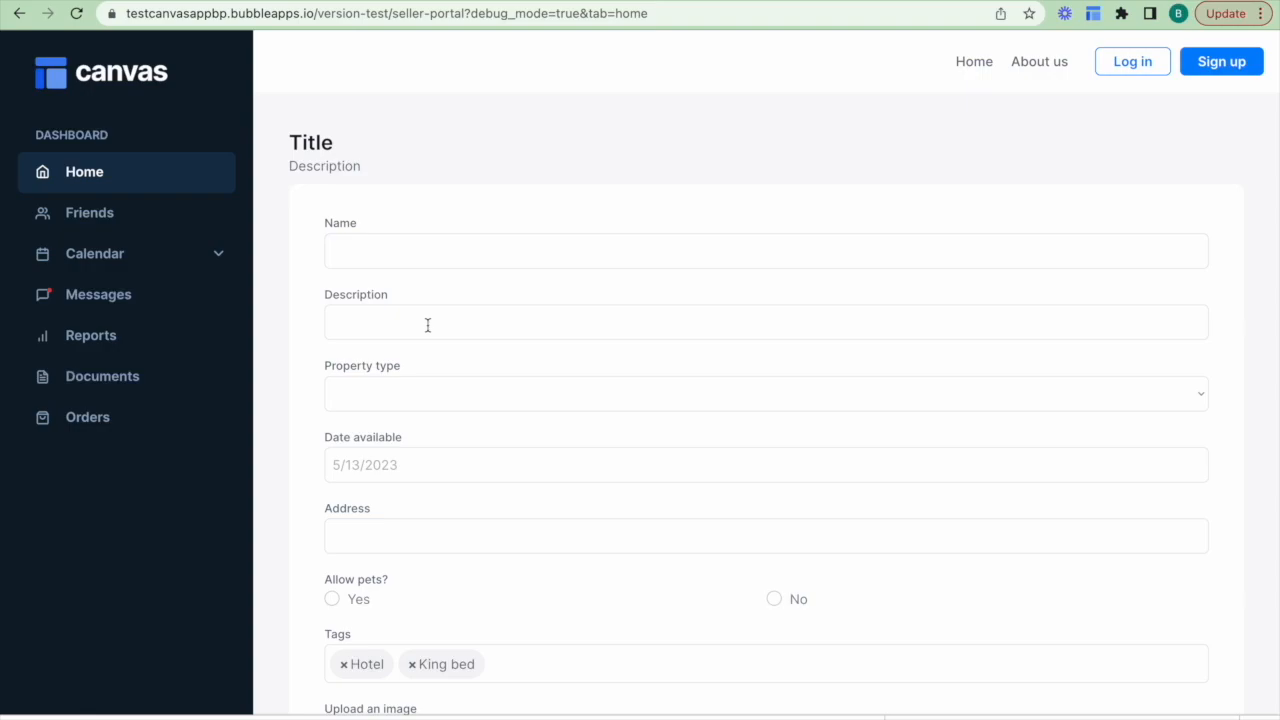
Examine the Teammates data table in the preview, including the Edit and Delete options of its first row.
{"action": "scroll", "coordinate": [427, 325], "scroll_direction": "down", "scroll_amount": 8}
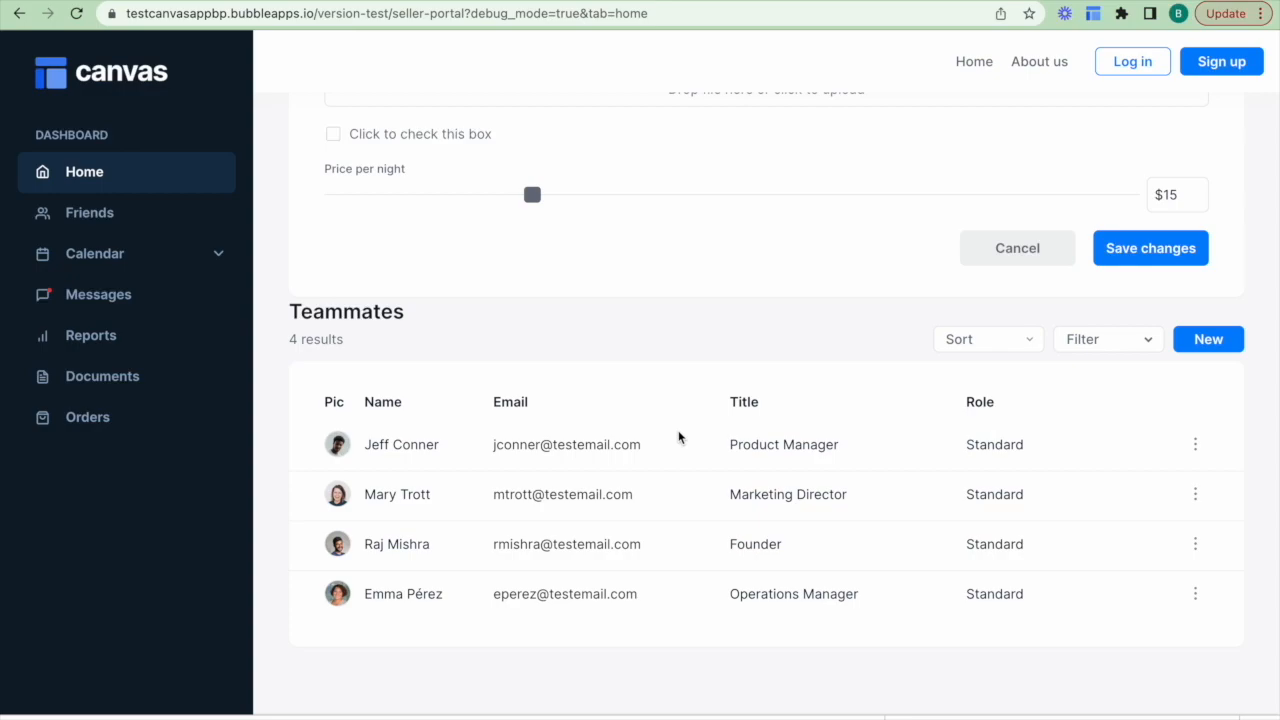
{"action": "left_click", "coordinate": [1194, 446]}
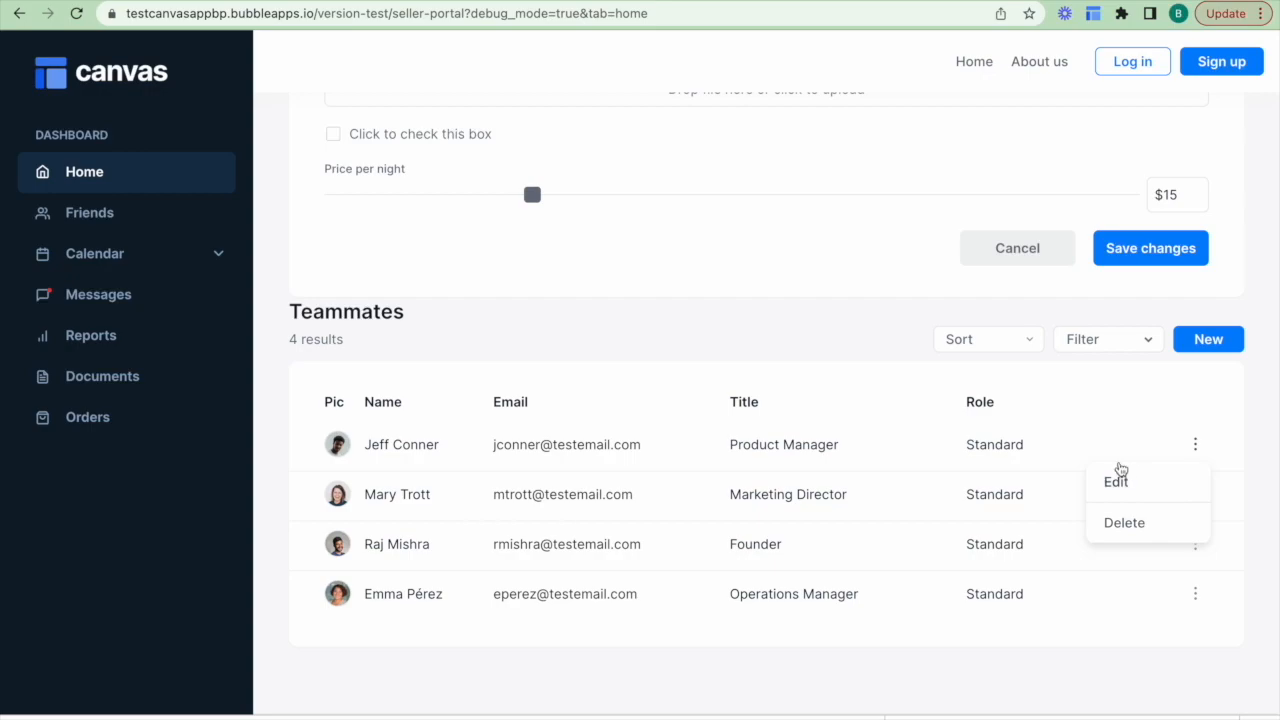
{"action": "left_click", "coordinate": [1164, 405]}
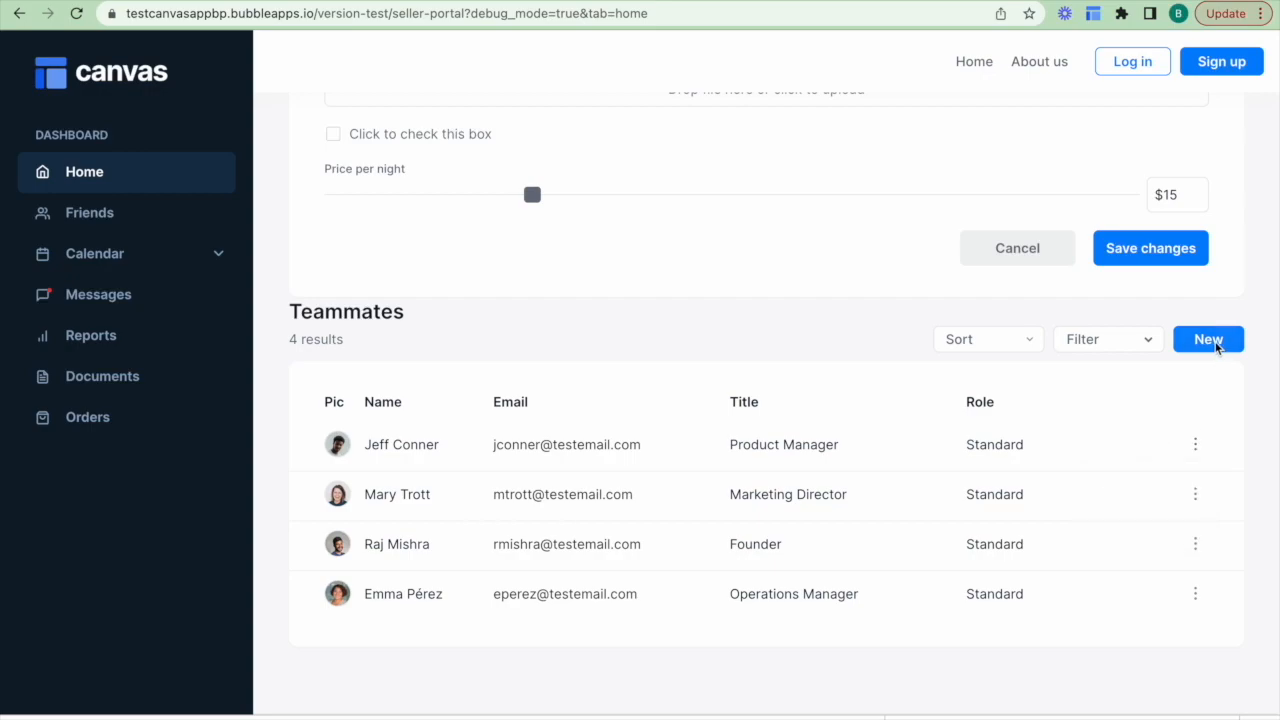